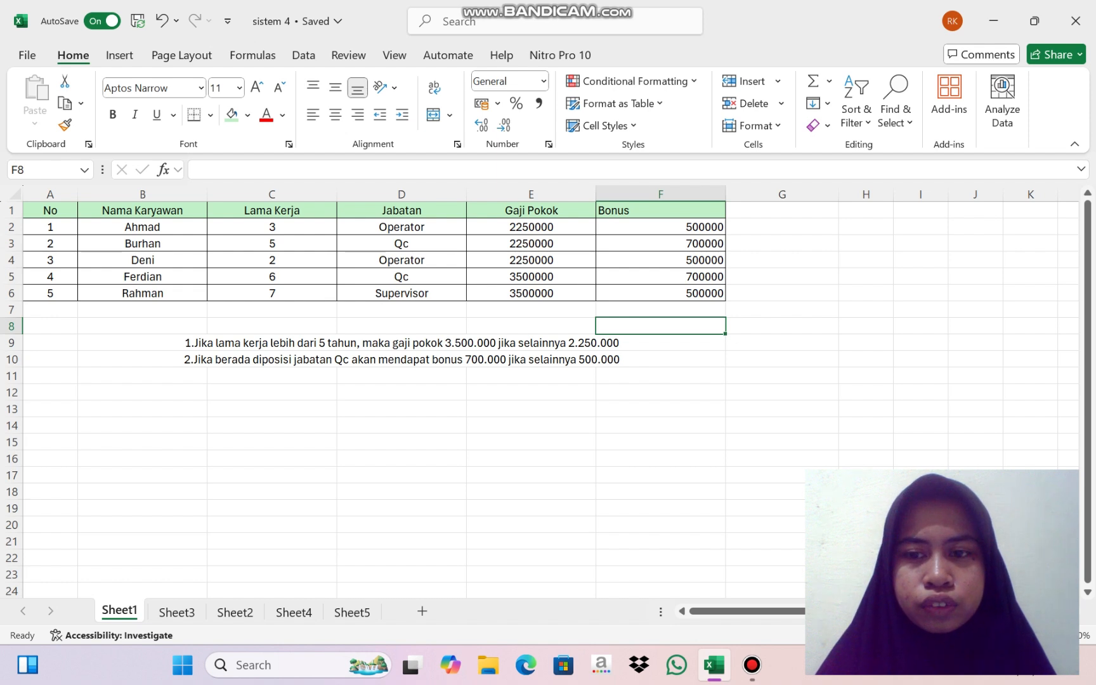
# Step: Clear the existing Gaji Pokok and Bonus results in E2:F6
pyautogui.click(531, 293)
pyautogui.press('BackSpace')
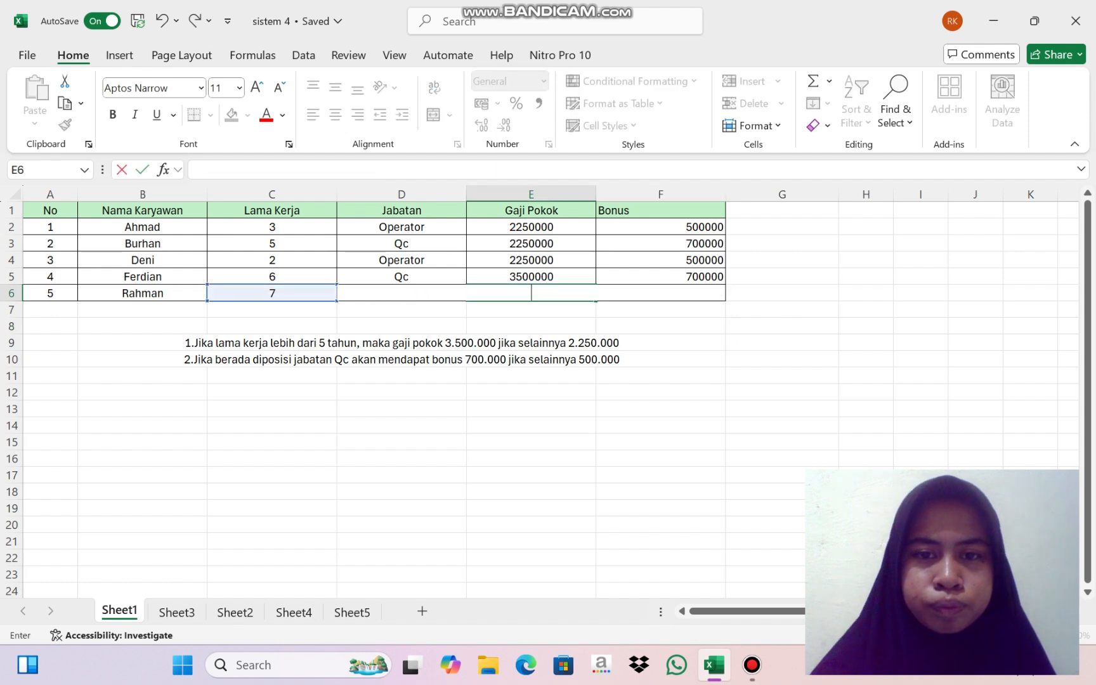
pyautogui.press('Up')
pyautogui.press('BackSpace')
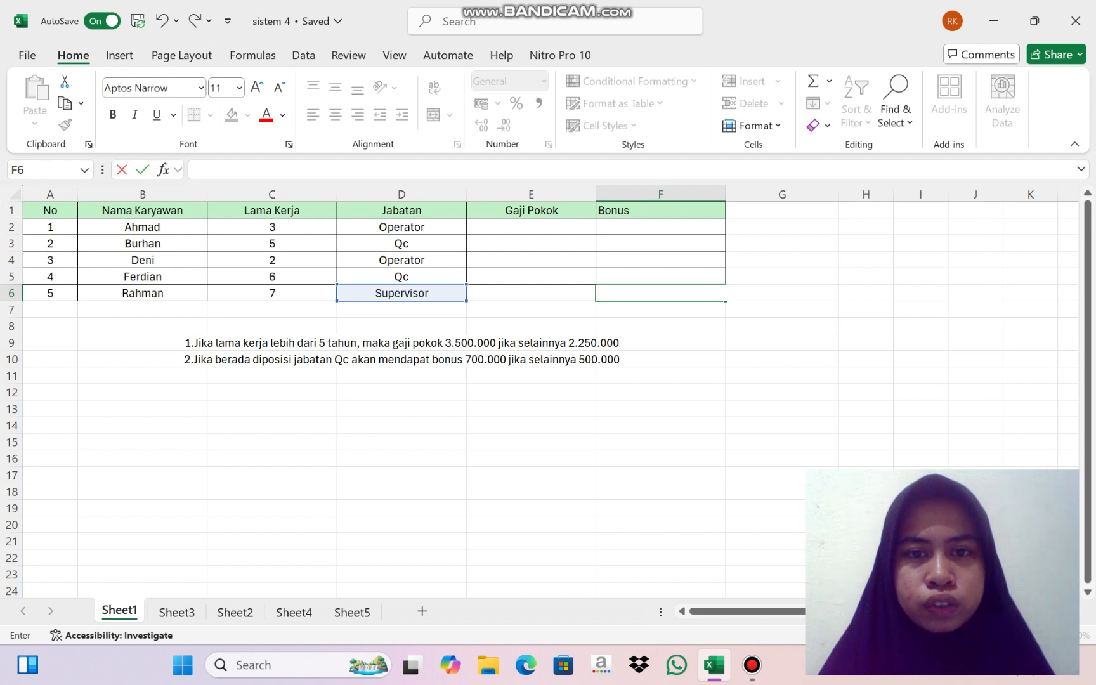
# Step: Enter =IF(C2>5;3500000;2250000) in the first Gaji Pokok cell, E2, and fill the formula down to E6
pyautogui.click(530, 227)
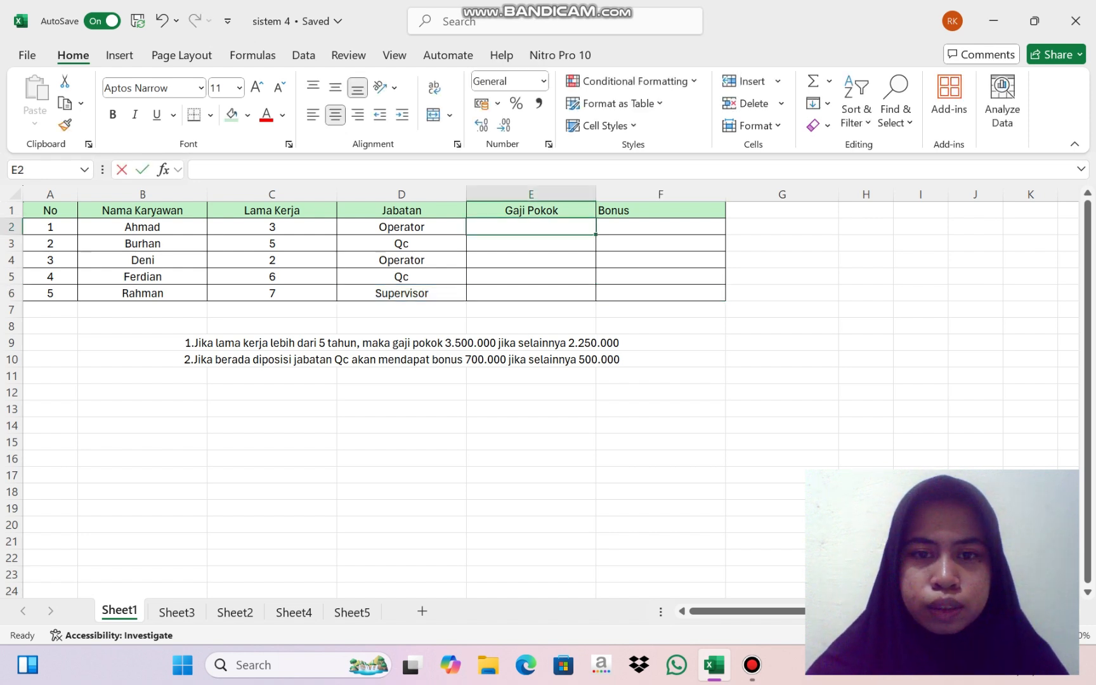
pyautogui.write('=')
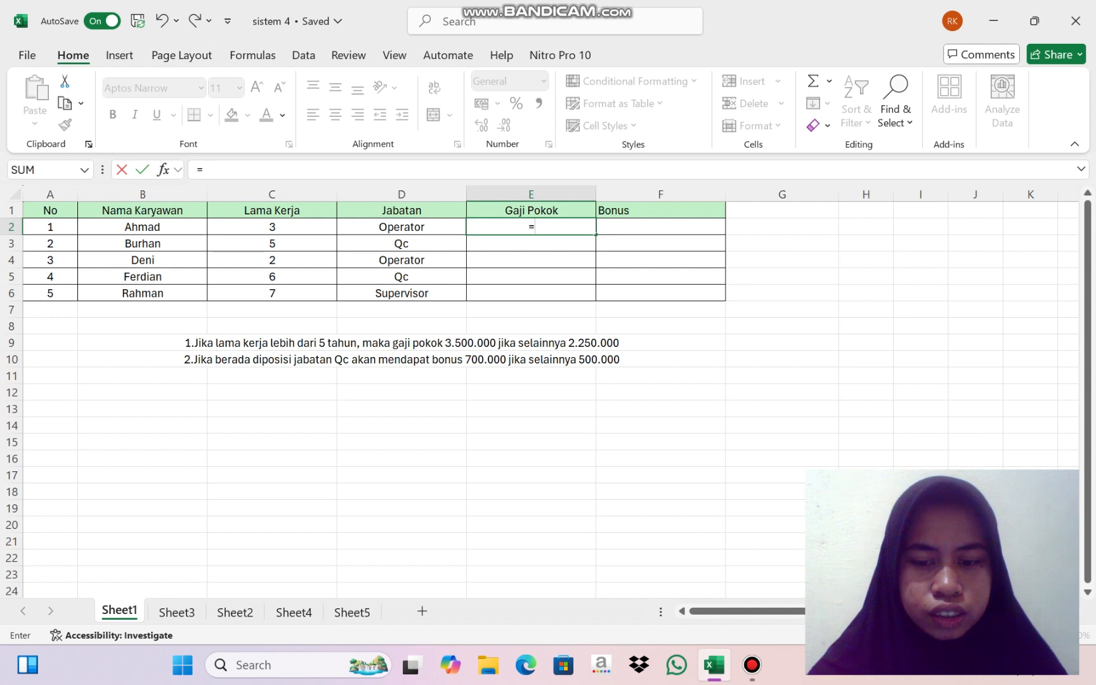
pyautogui.write('IF')
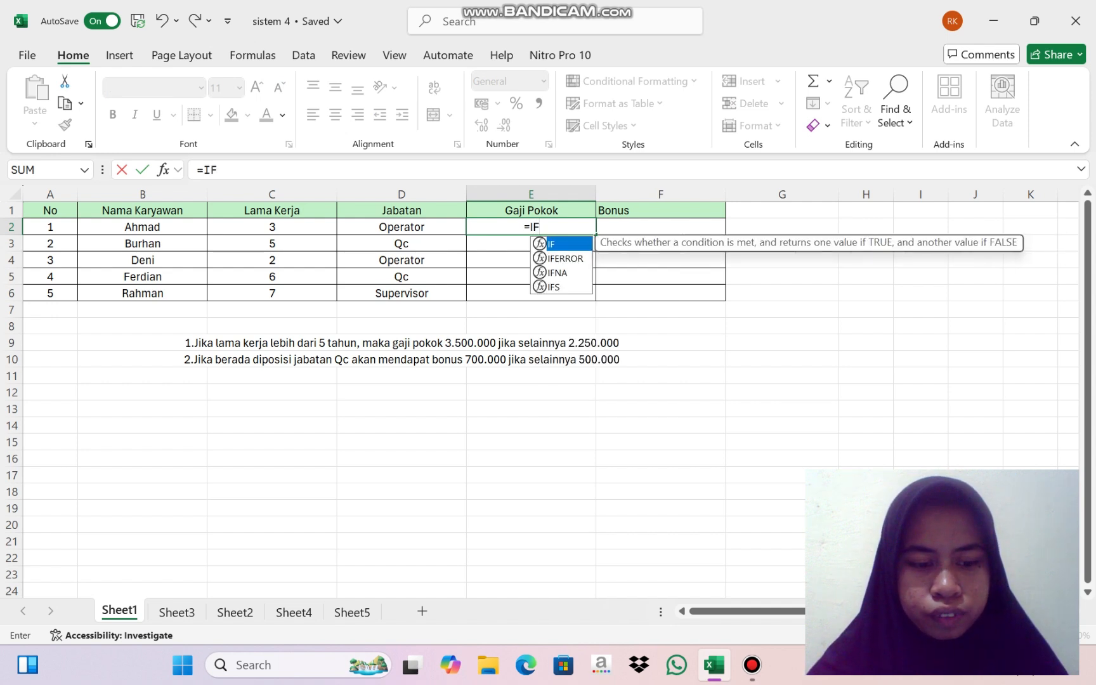
pyautogui.write('(')
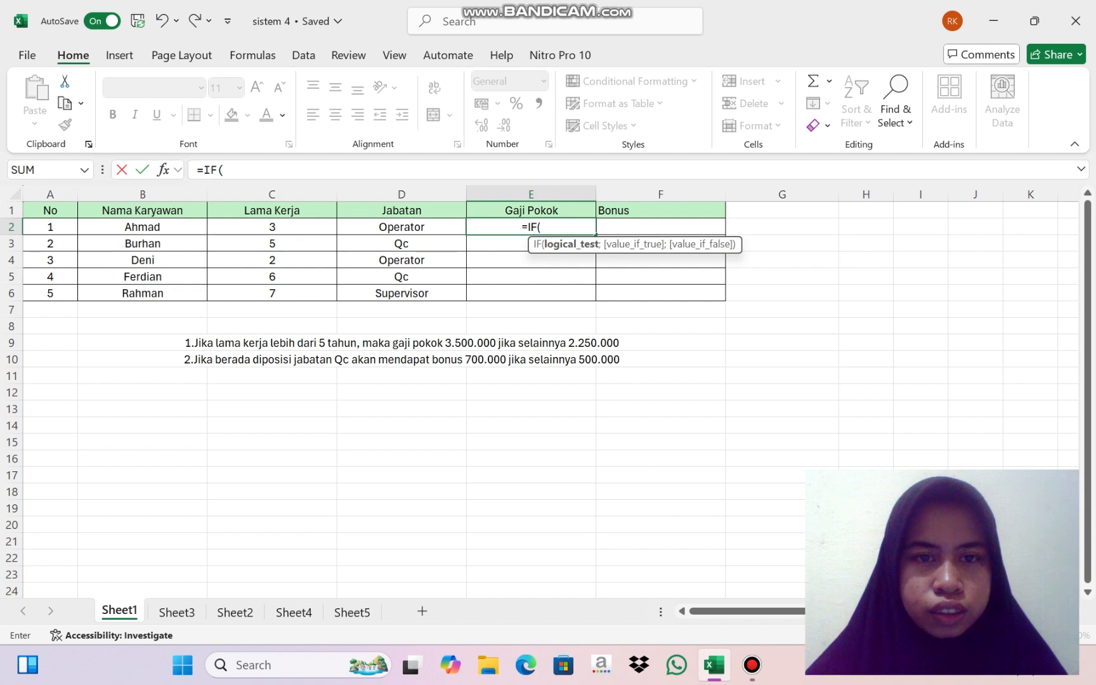
pyautogui.click(272, 226)
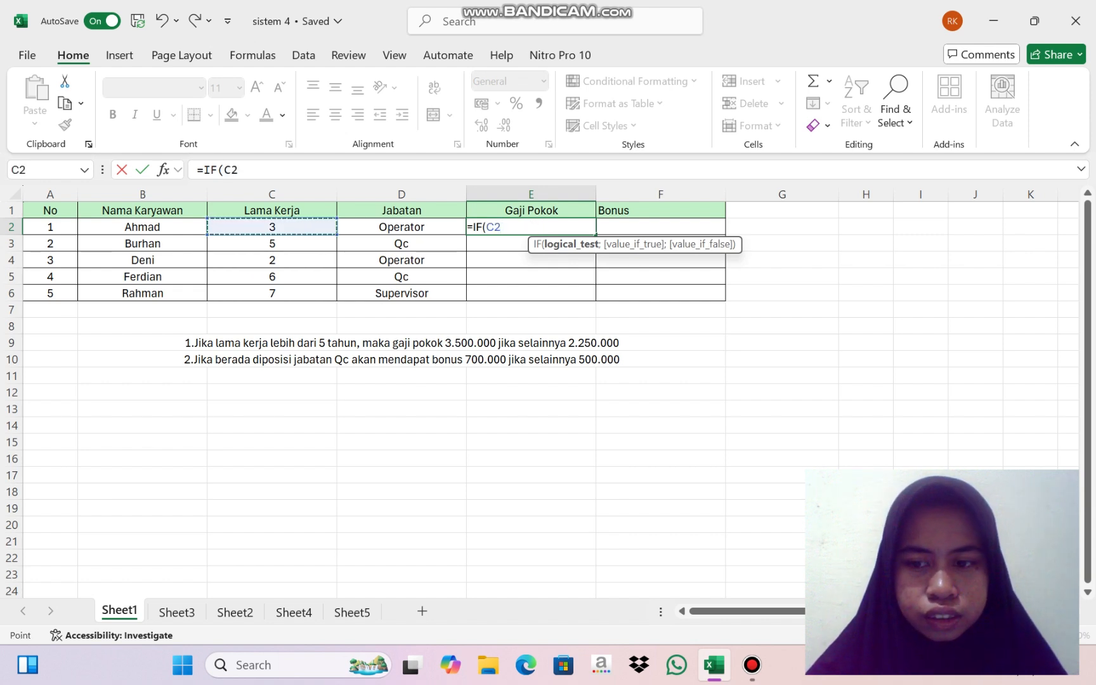
pyautogui.write('>')
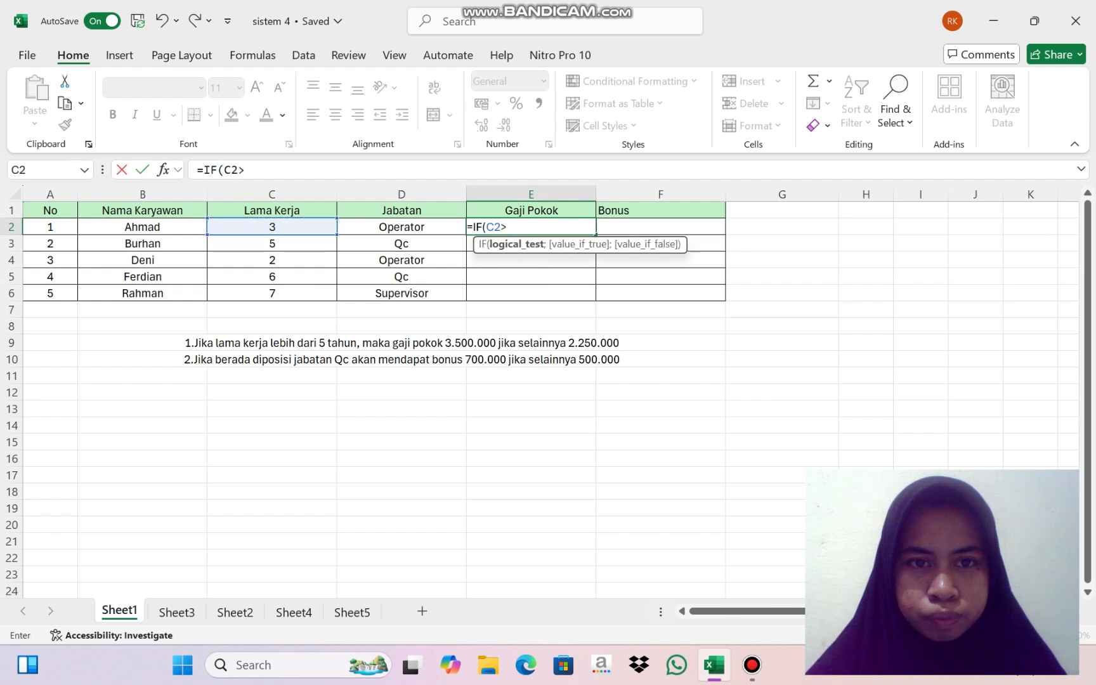
pyautogui.write('5')
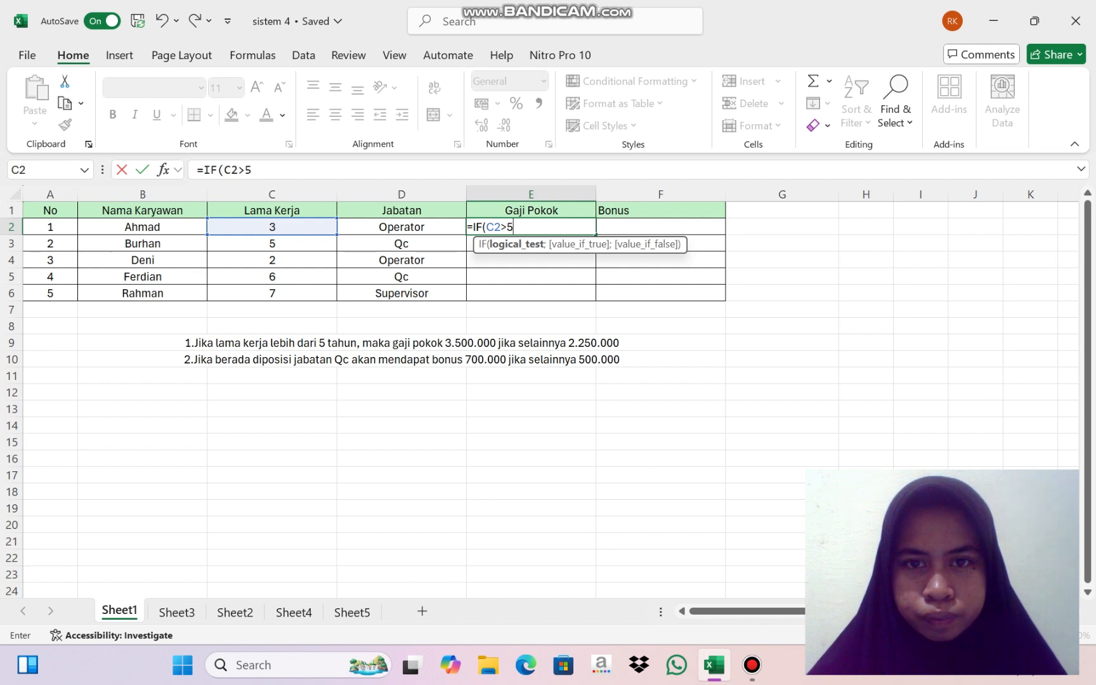
pyautogui.write(';')
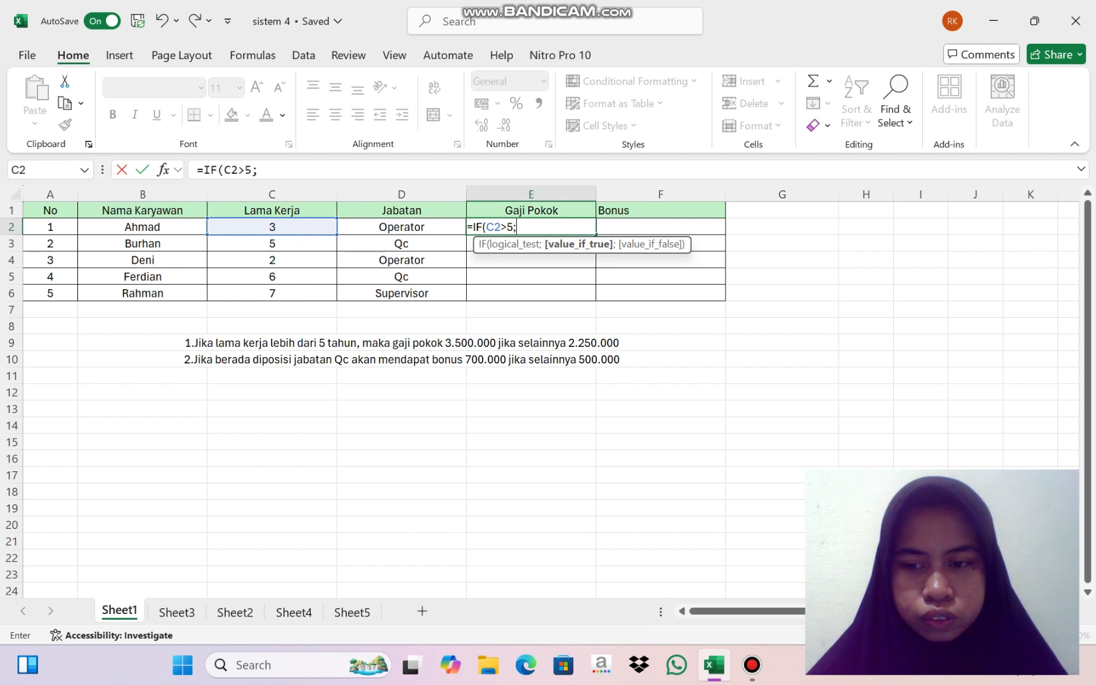
pyautogui.write('35')
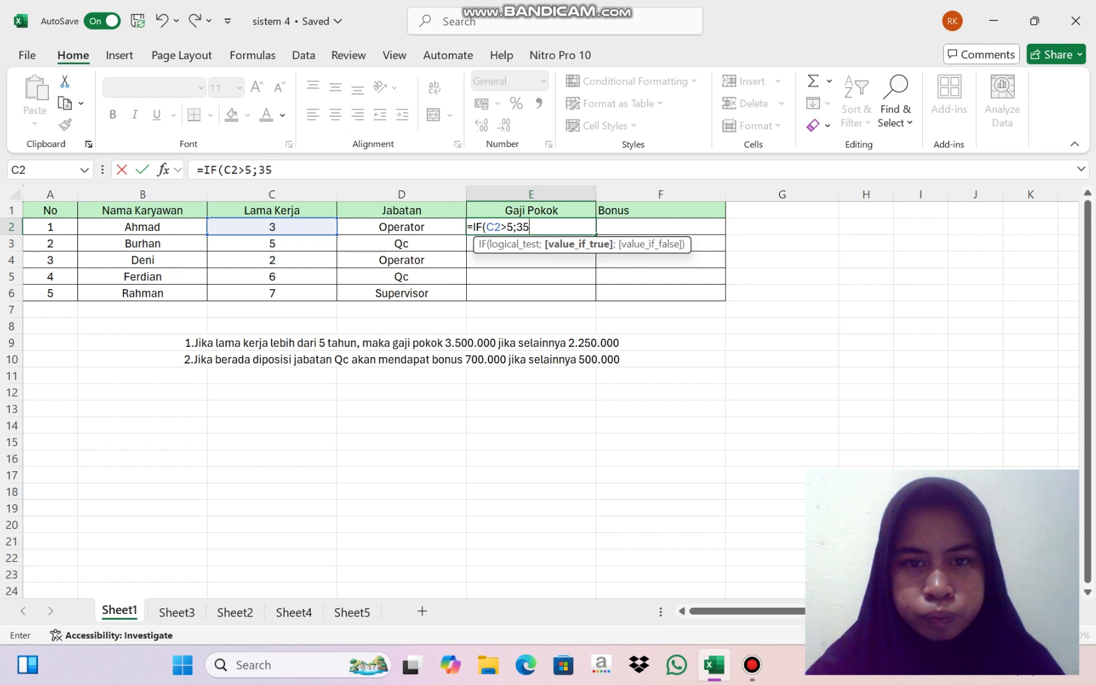
pyautogui.write('00000')
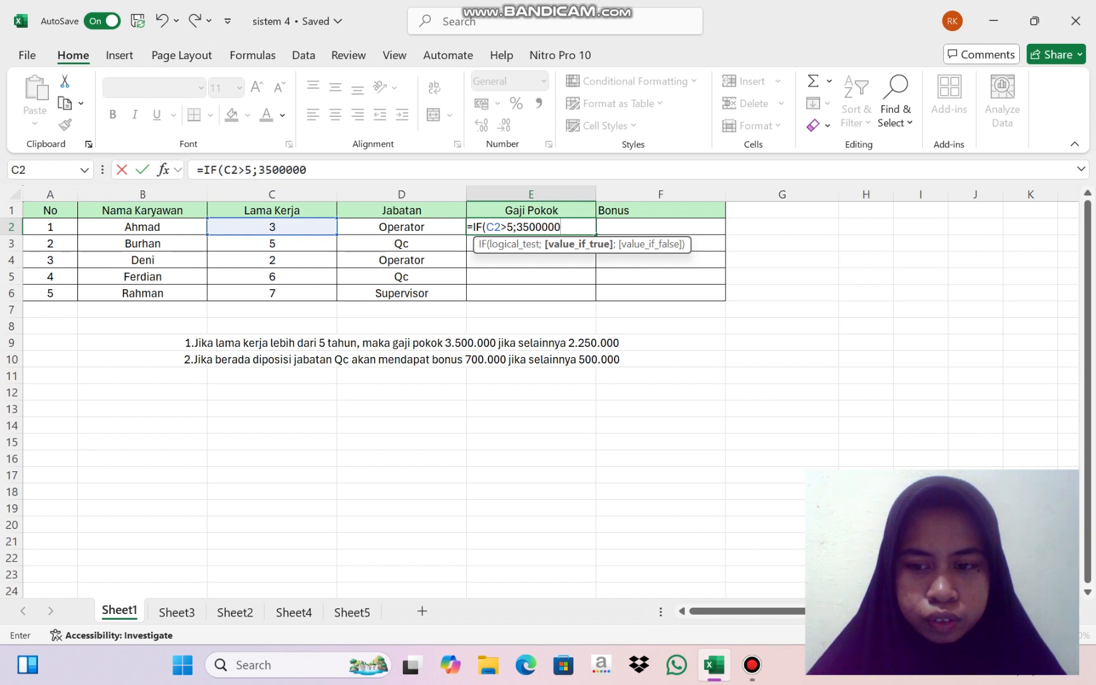
pyautogui.write(';')
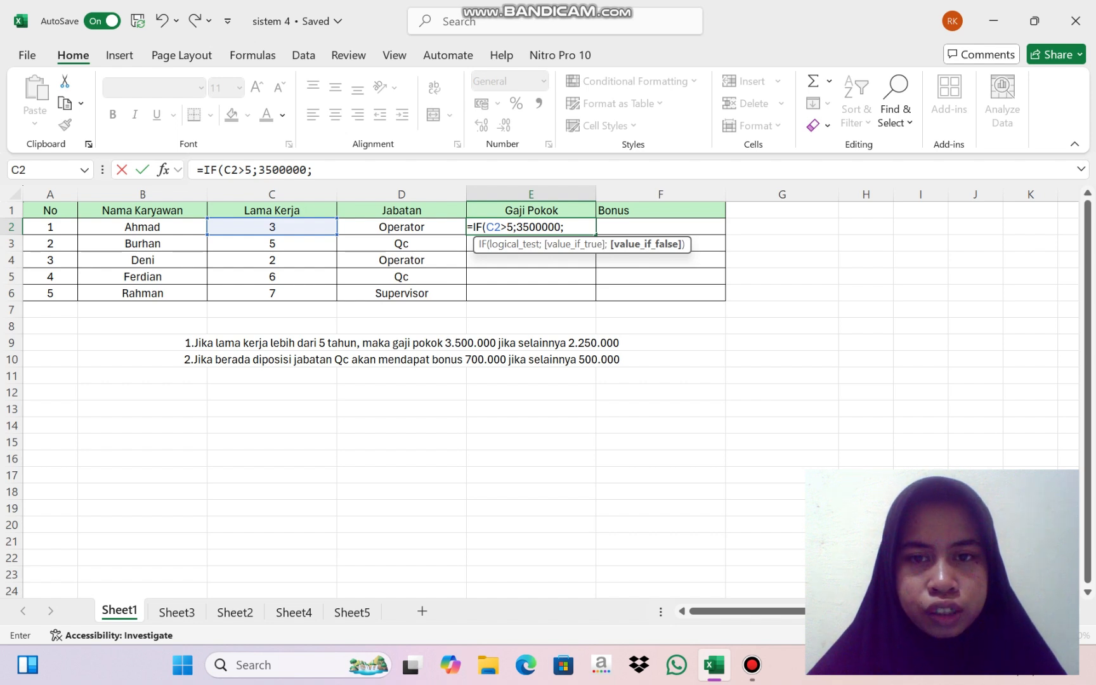
pyautogui.write('2')
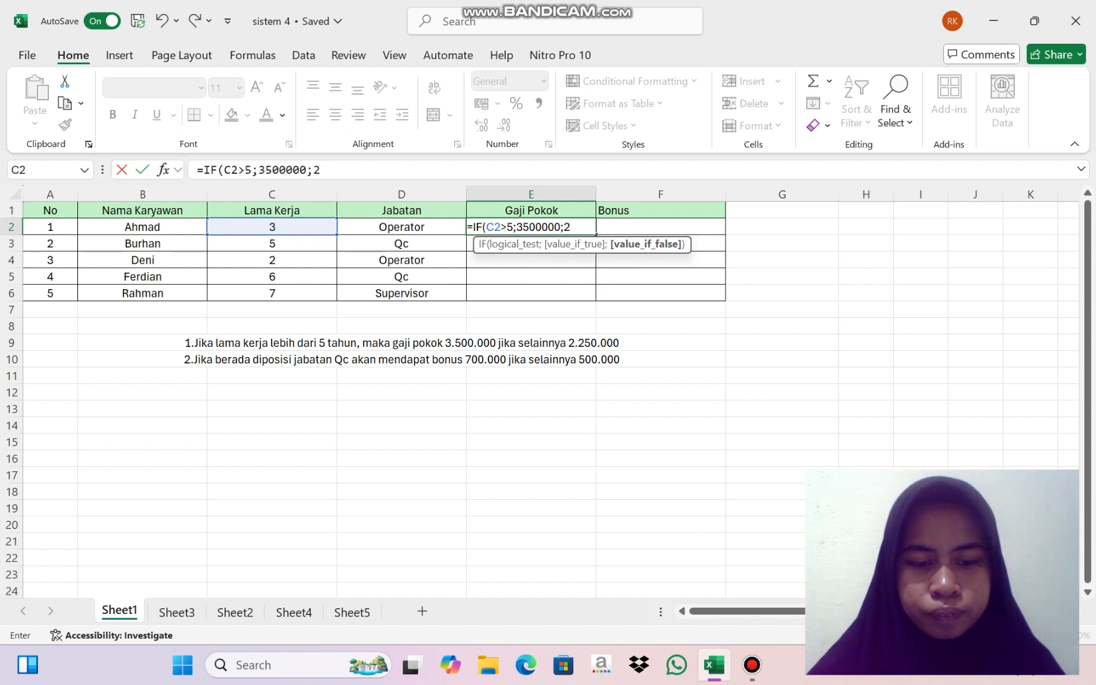
pyautogui.write('250000')
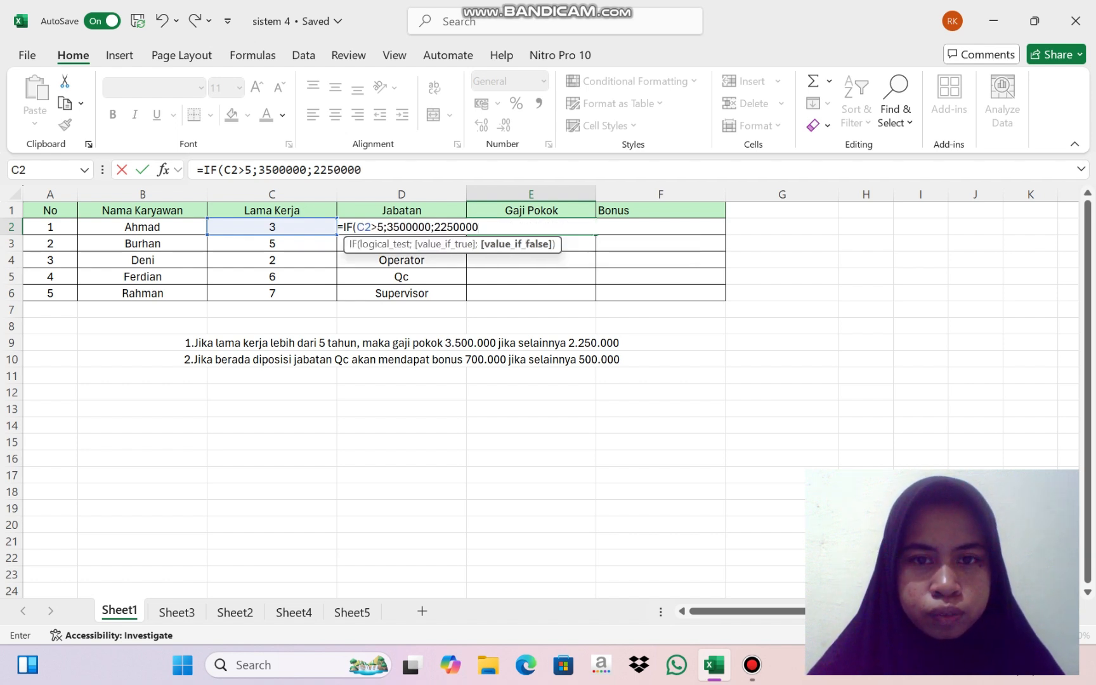
pyautogui.write(')')
pyautogui.press('Return')
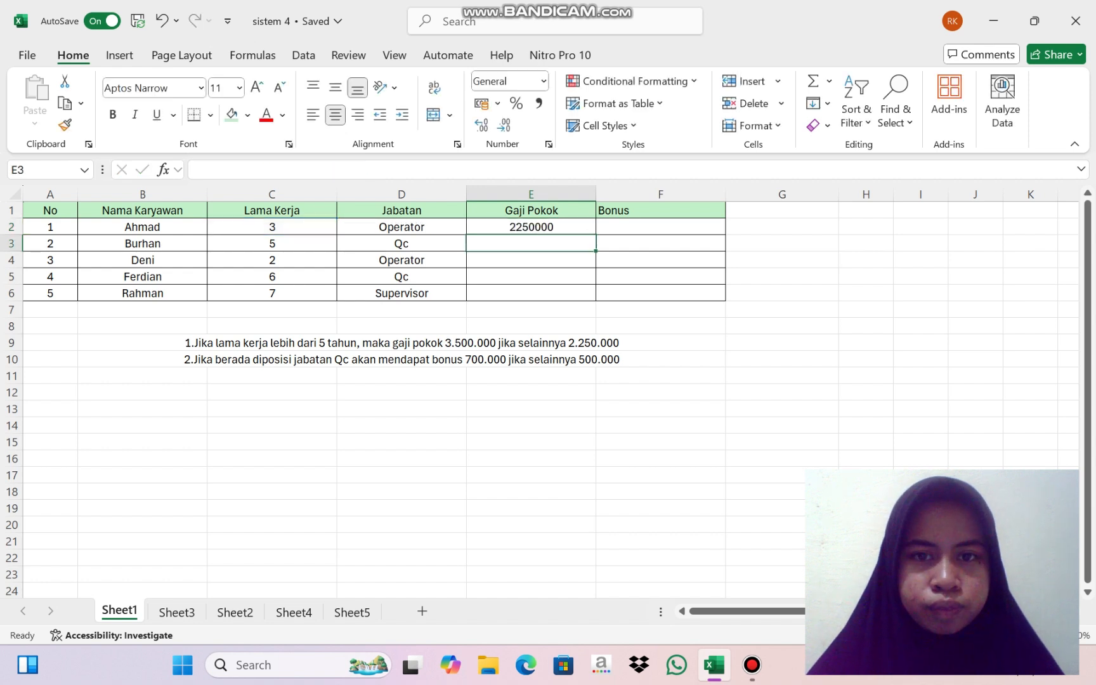
pyautogui.click(531, 227)
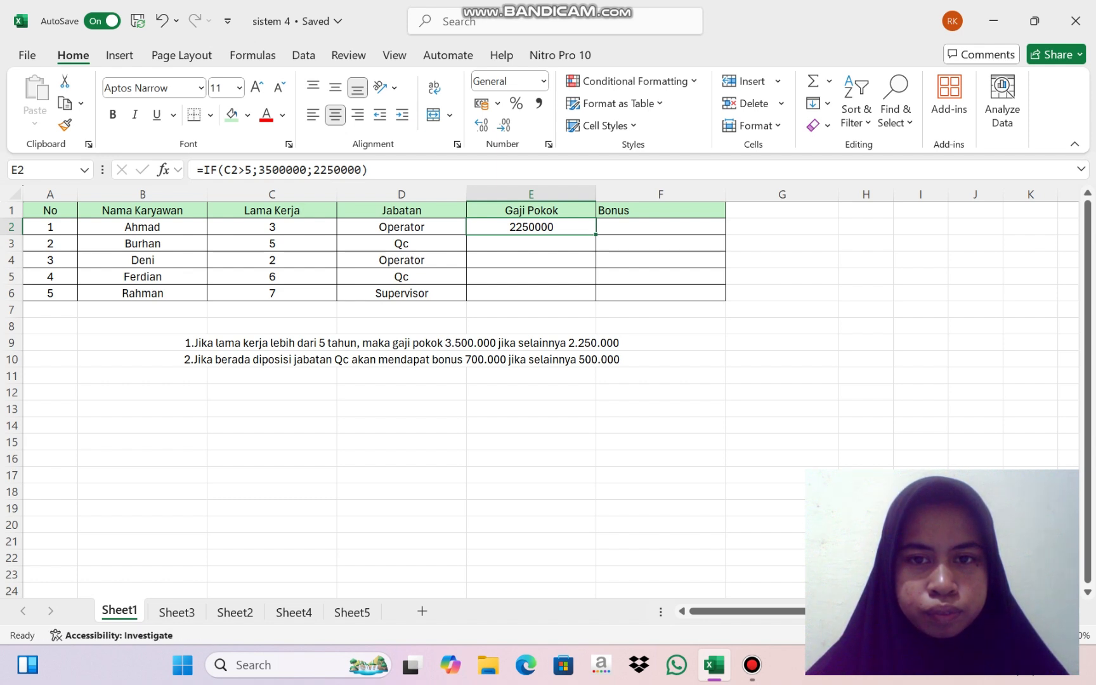
pyautogui.moveTo(595, 234); pyautogui.dragTo(595, 298)
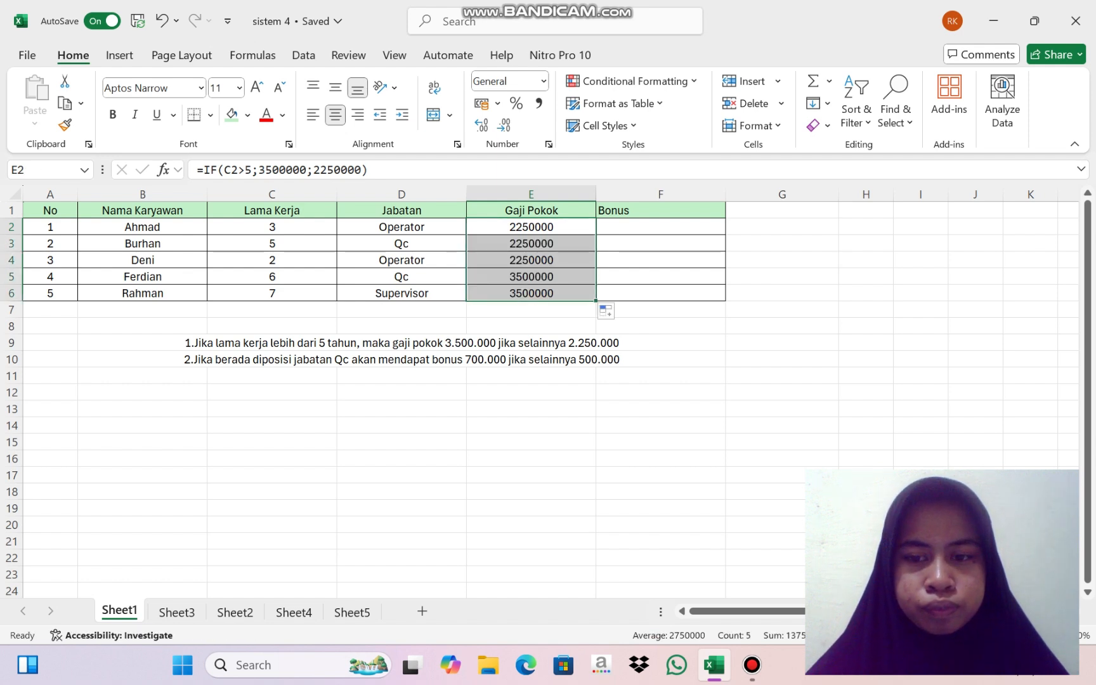
# Step: Enter the formula =IF(D2="Qc";700000;500000) in the first Bonus cell, F2
pyautogui.click(660, 227)
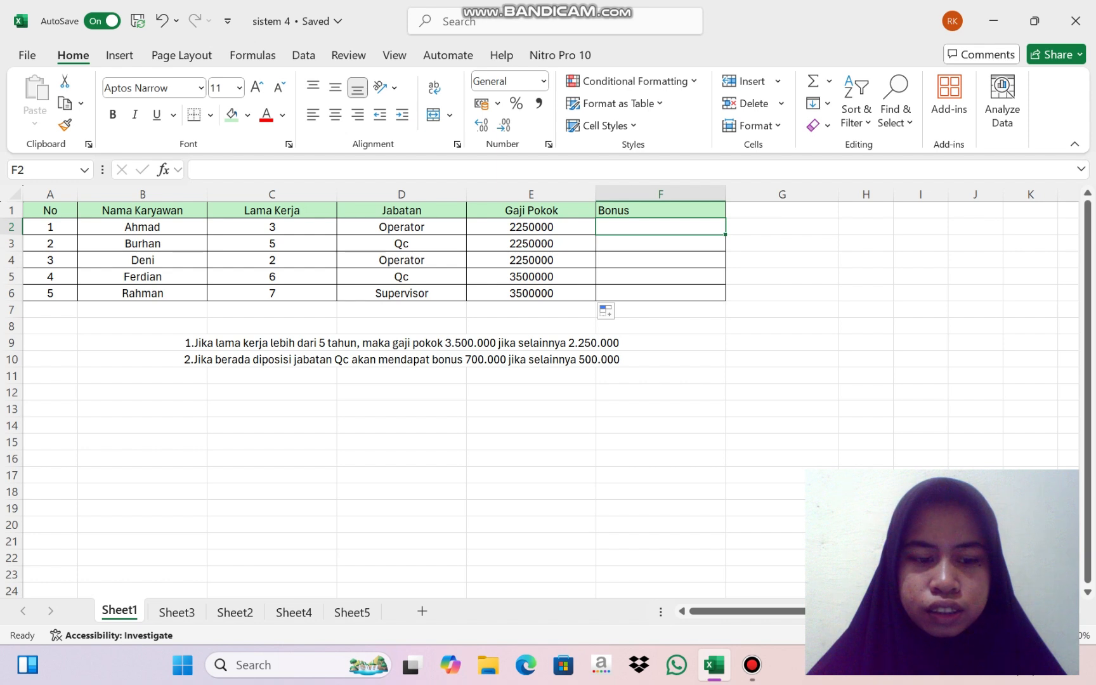
pyautogui.write('=')
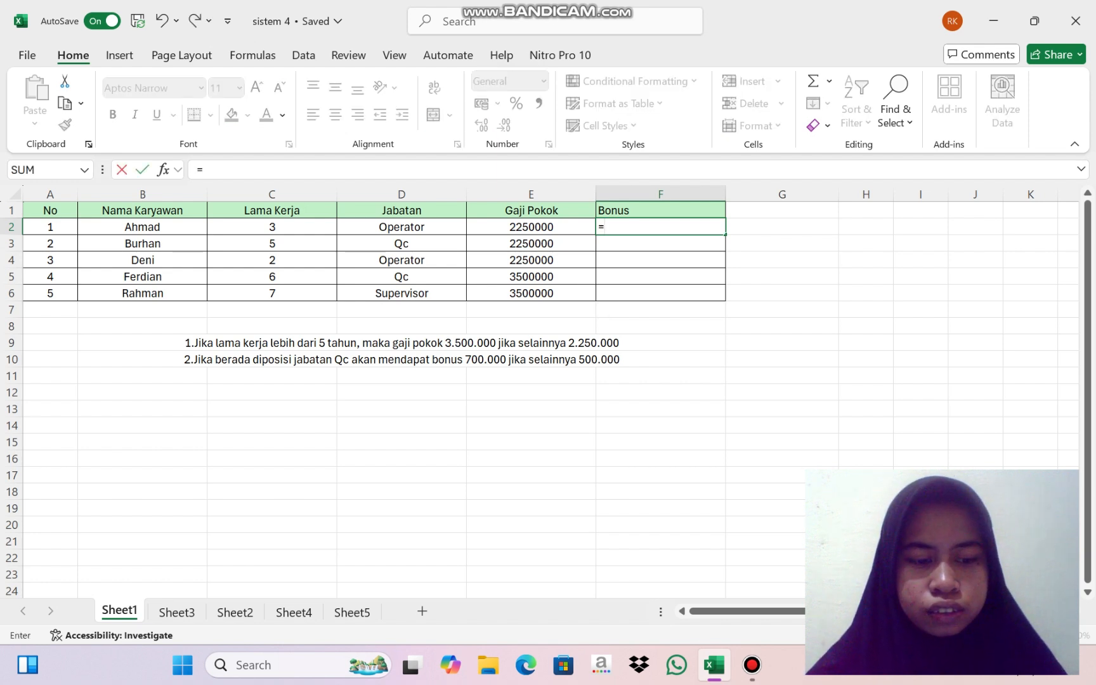
pyautogui.write('IF')
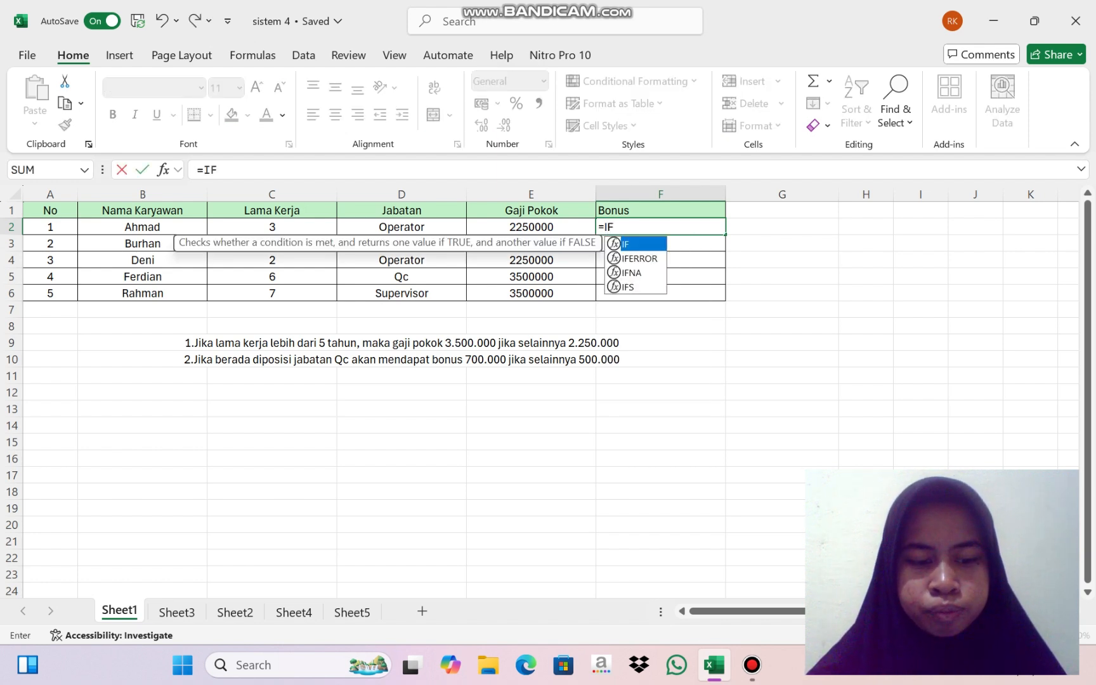
pyautogui.write('(')
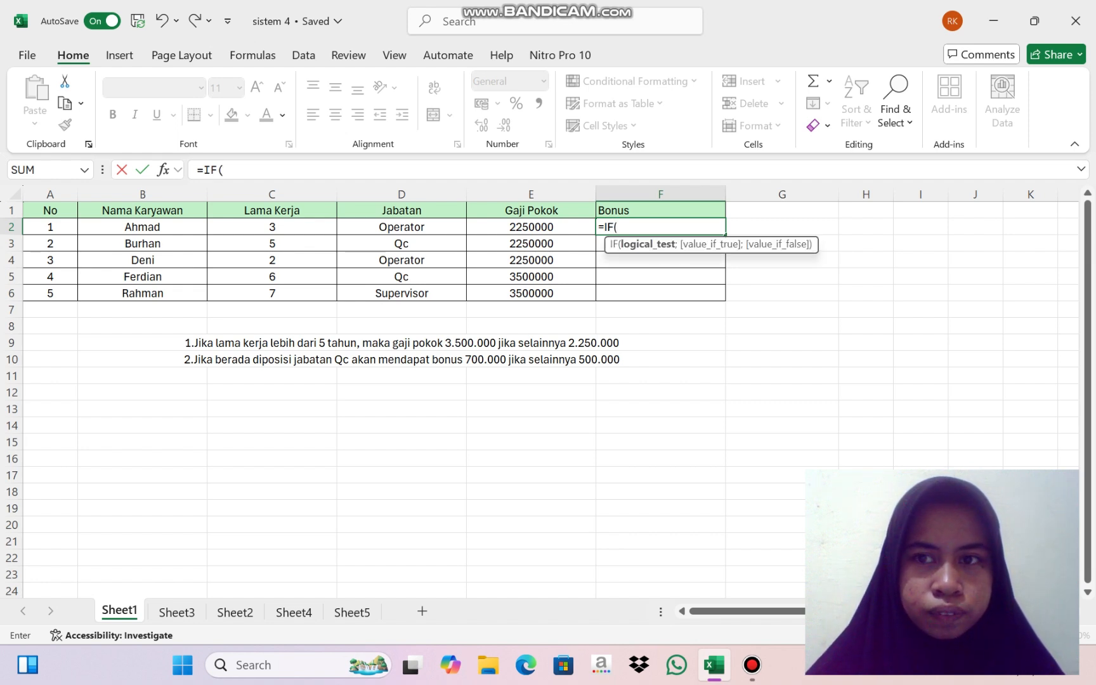
pyautogui.click(402, 227)
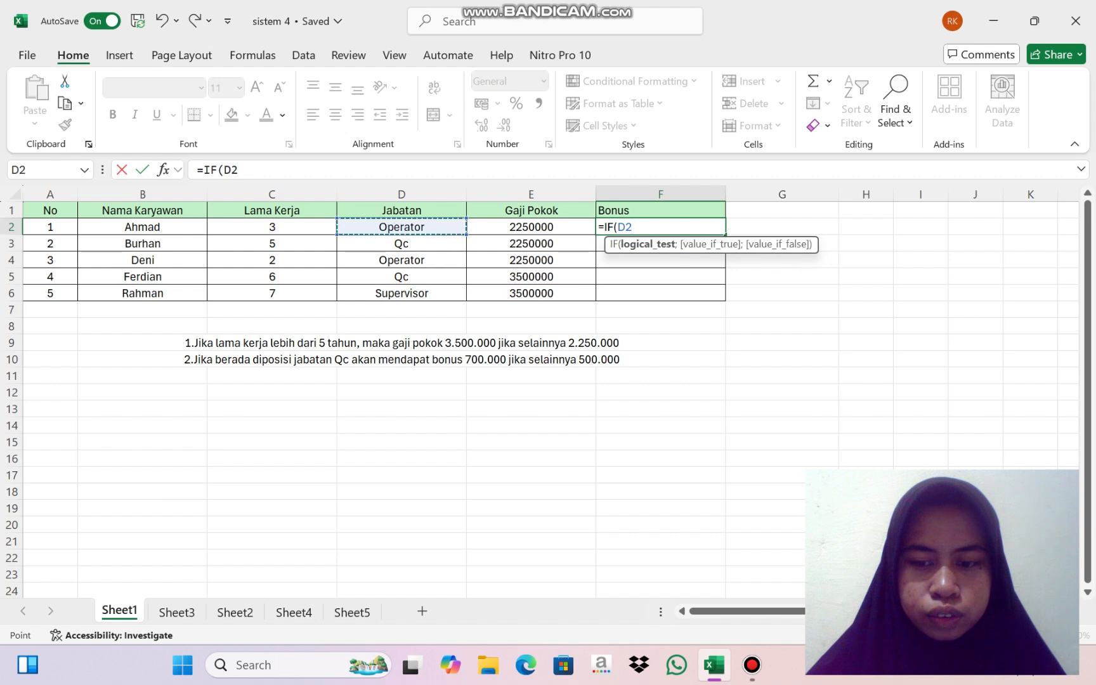
pyautogui.write('=')
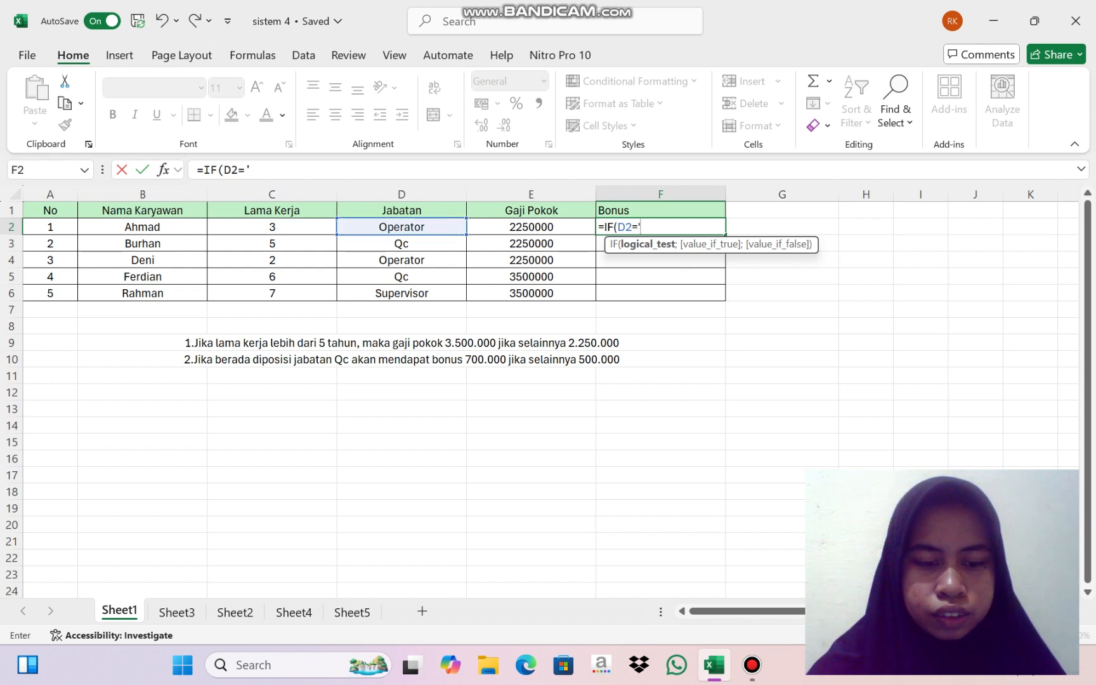
pyautogui.write("'Qc")
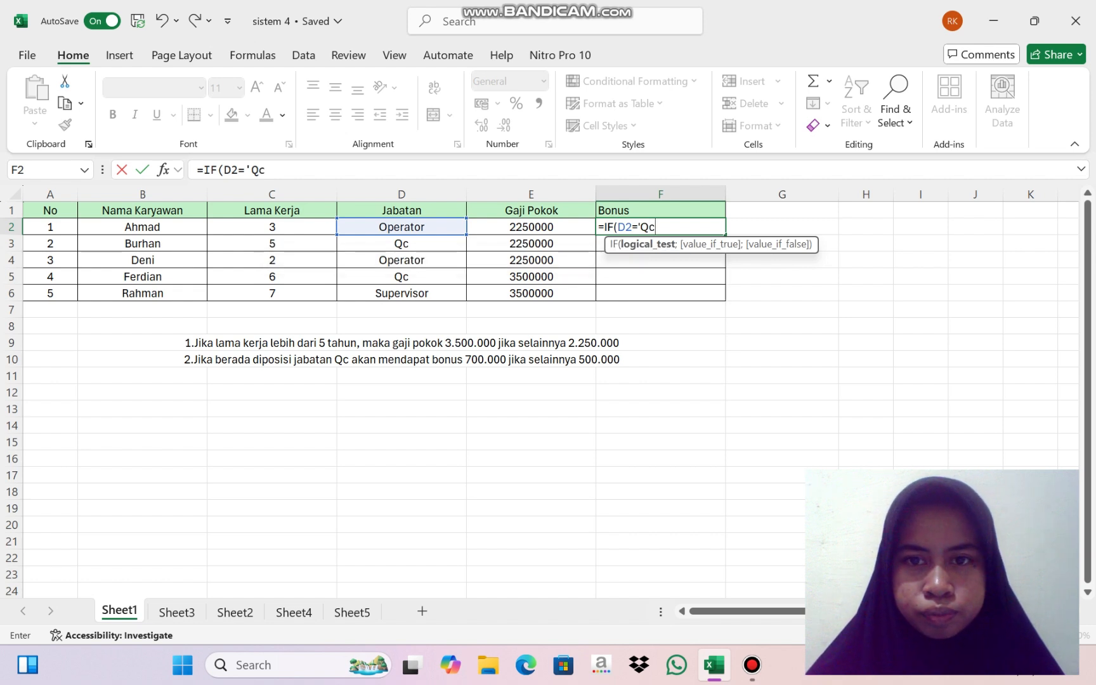
pyautogui.press('BackSpace')
pyautogui.press('BackSpace')
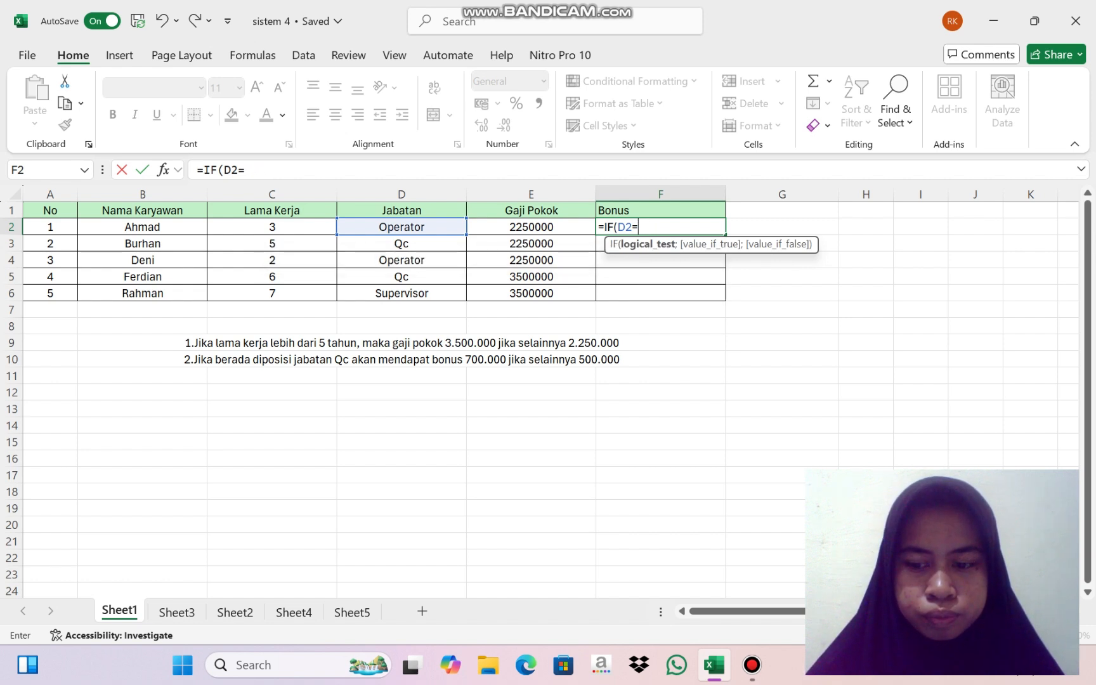
pyautogui.write('Q')
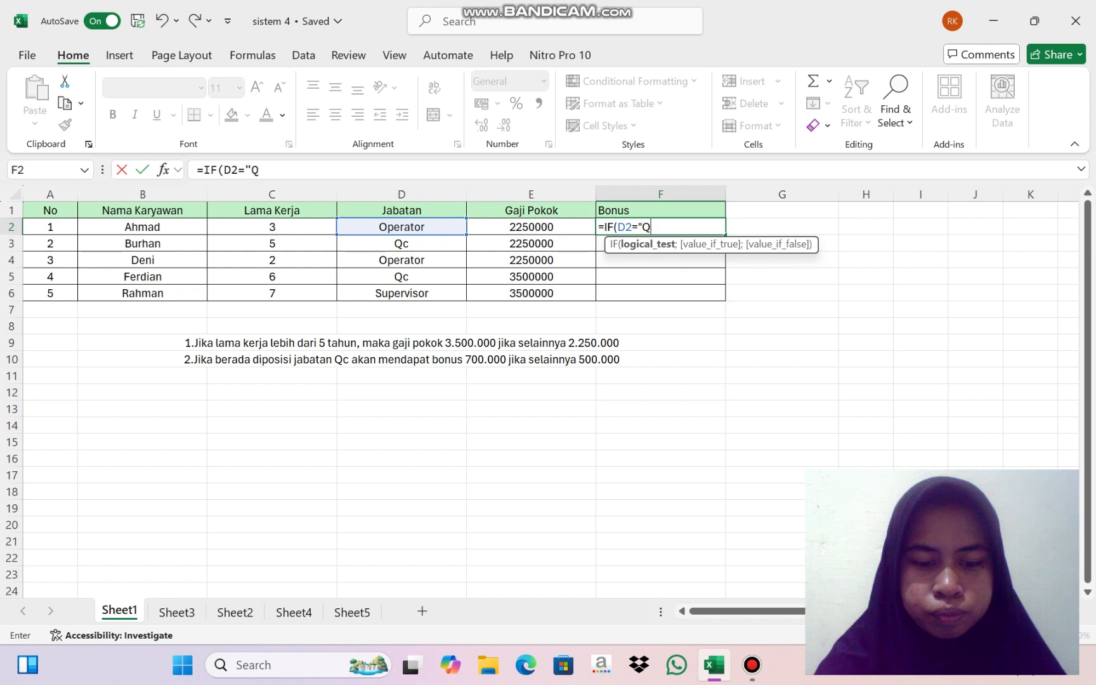
pyautogui.write('c"')
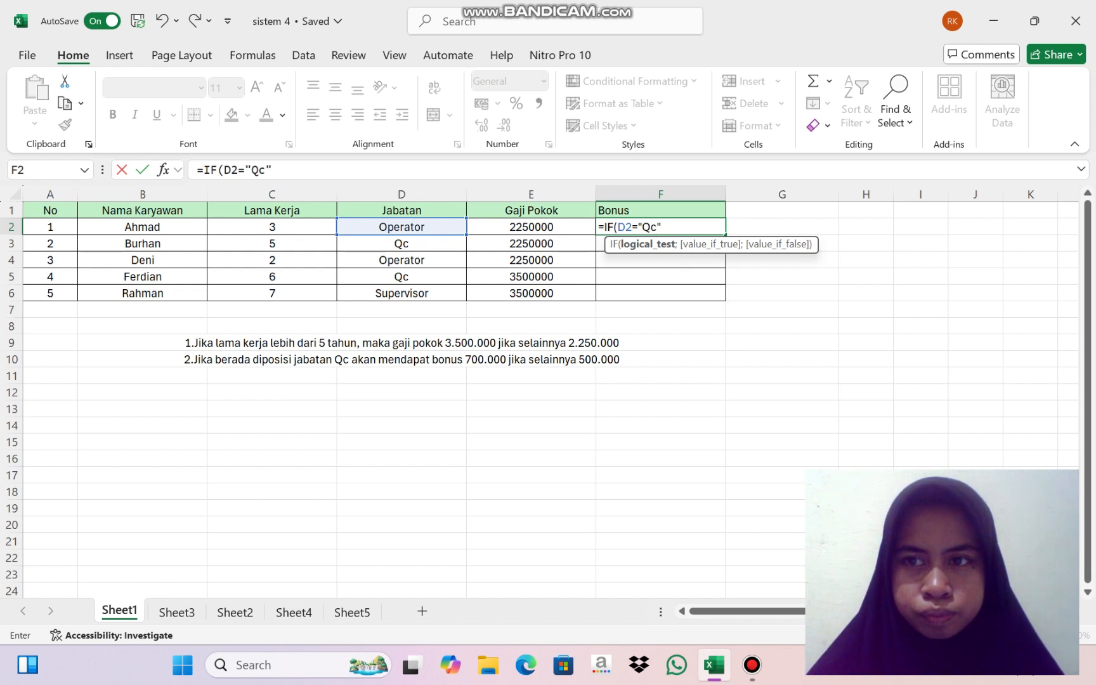
pyautogui.write(';7')
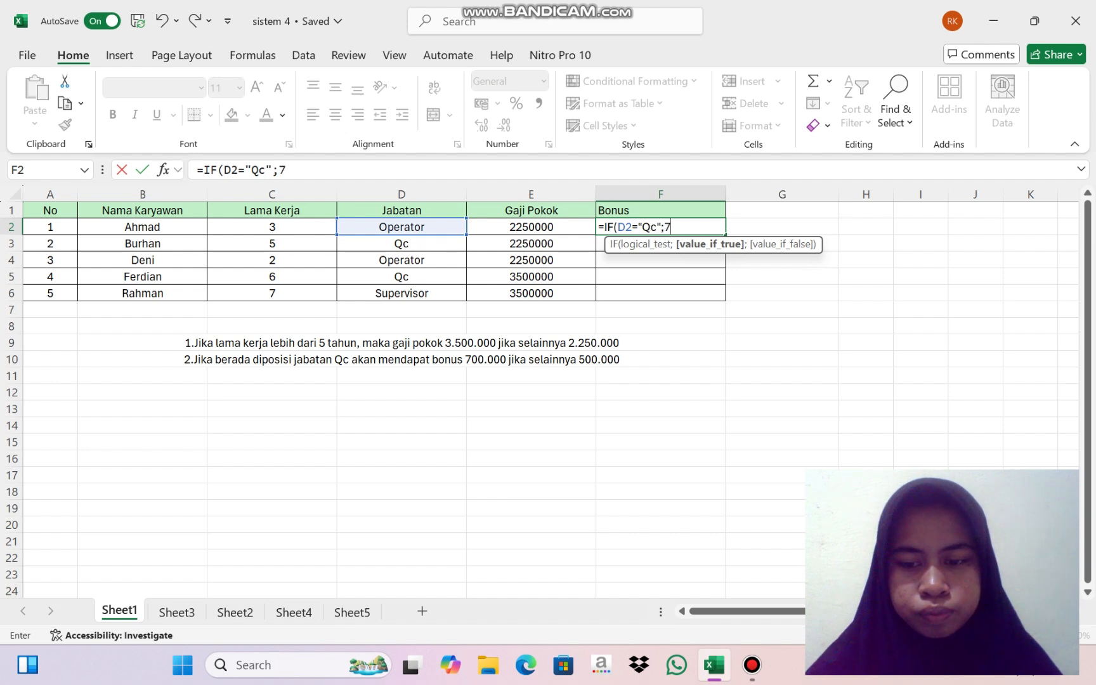
pyautogui.write('00000')
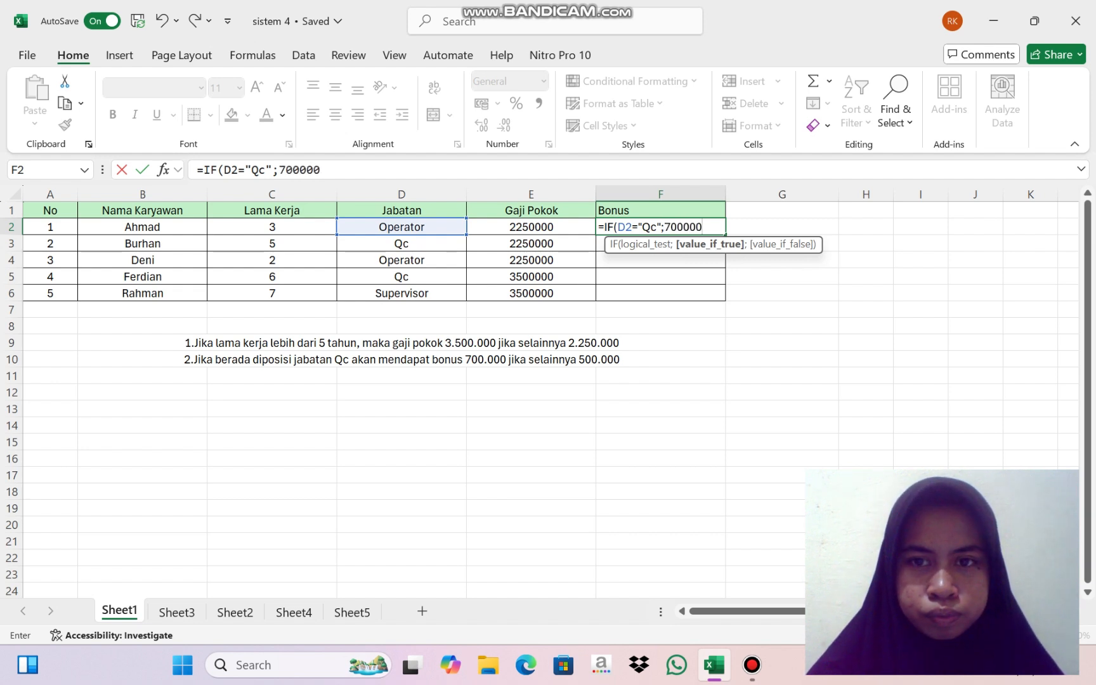
pyautogui.write(';')
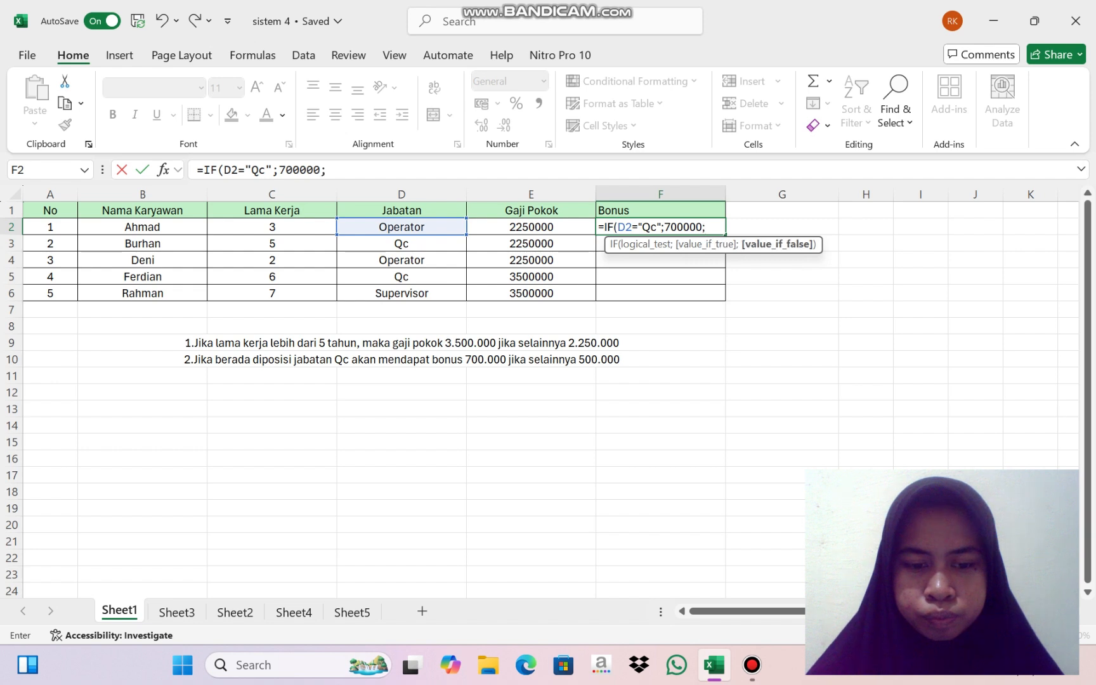
pyautogui.write('500')
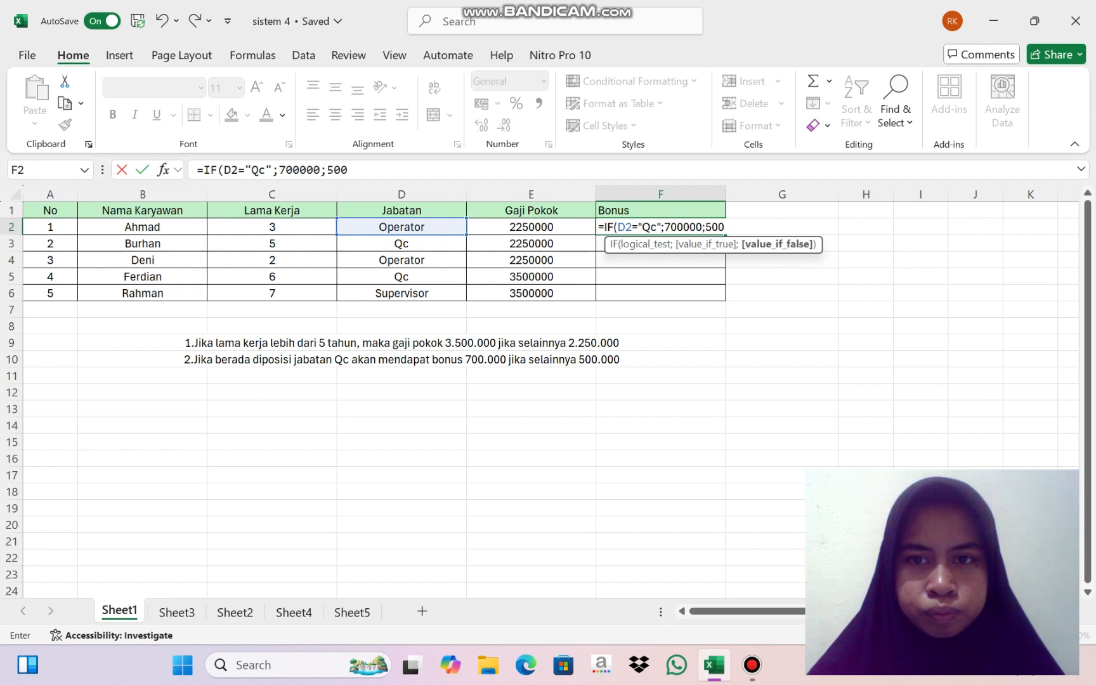
pyautogui.write('000')
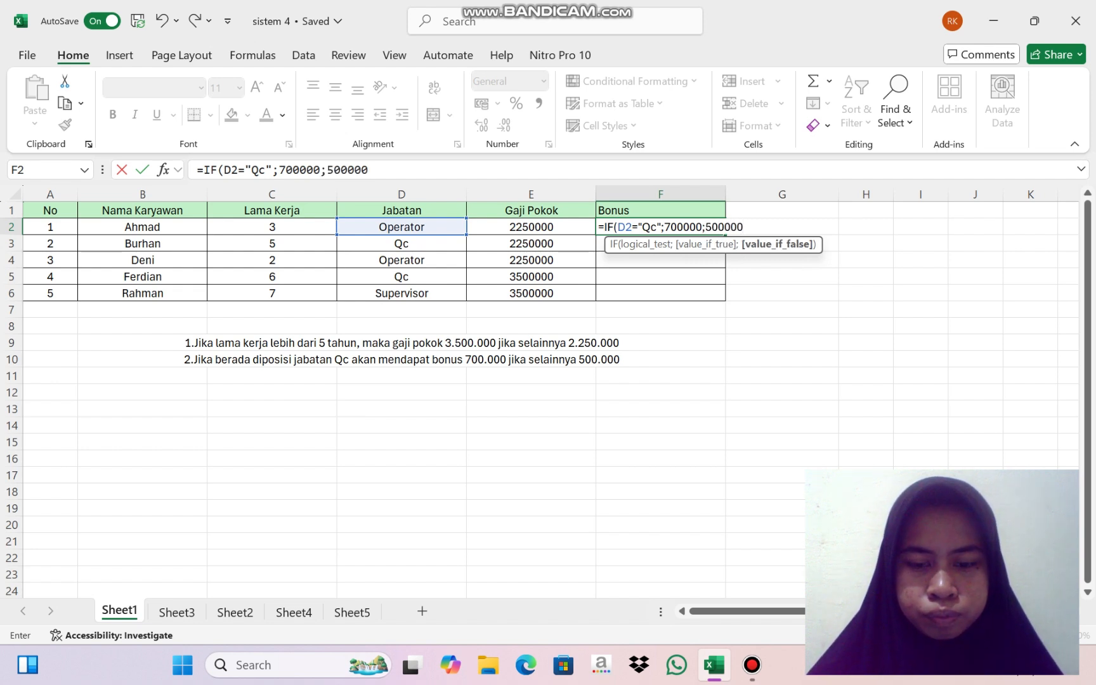
pyautogui.write(')')
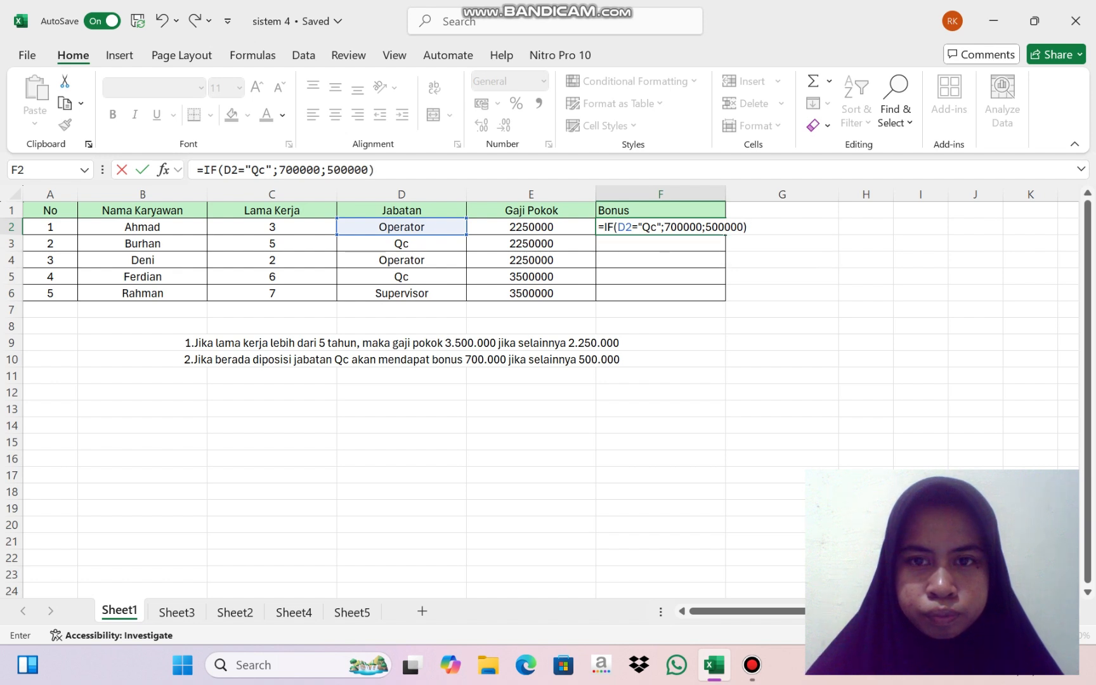
pyautogui.press('Return')
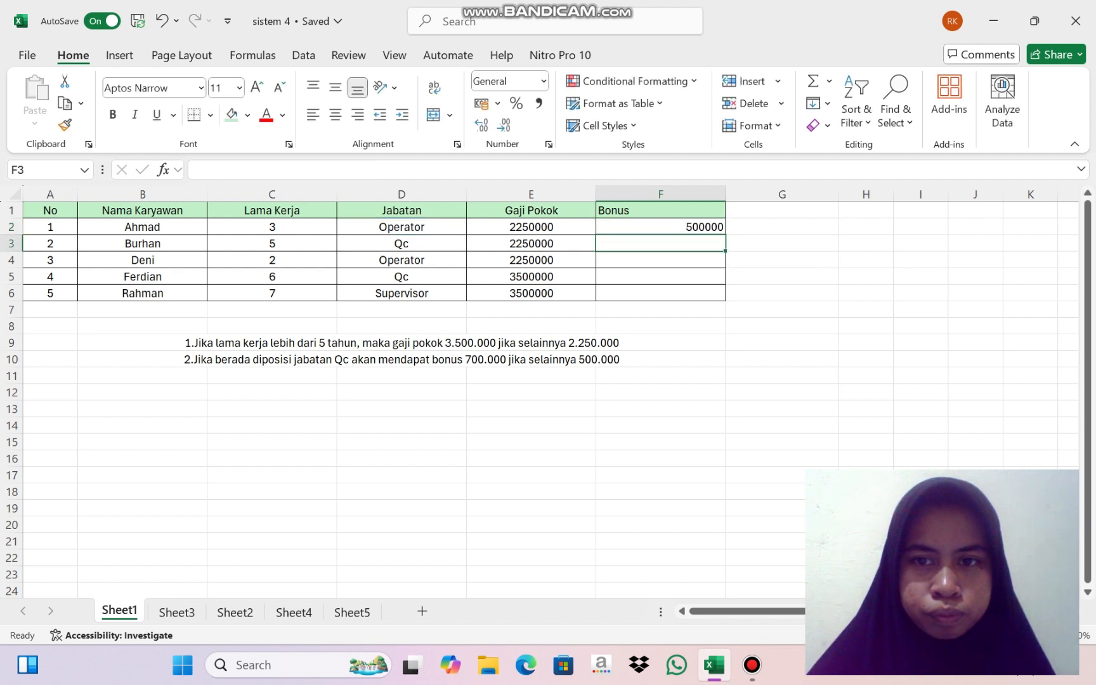
# Step: Fill the Bonus formula from F2 down to F6
pyautogui.click(660, 227)
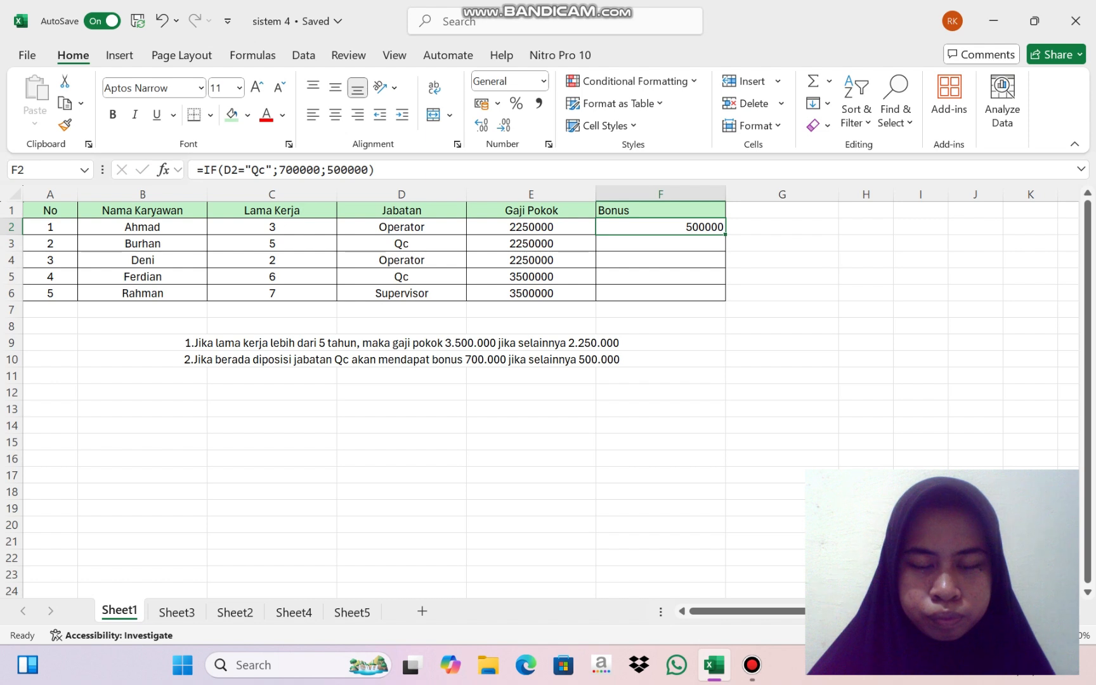
pyautogui.moveTo(725, 234); pyautogui.dragTo(724, 297)
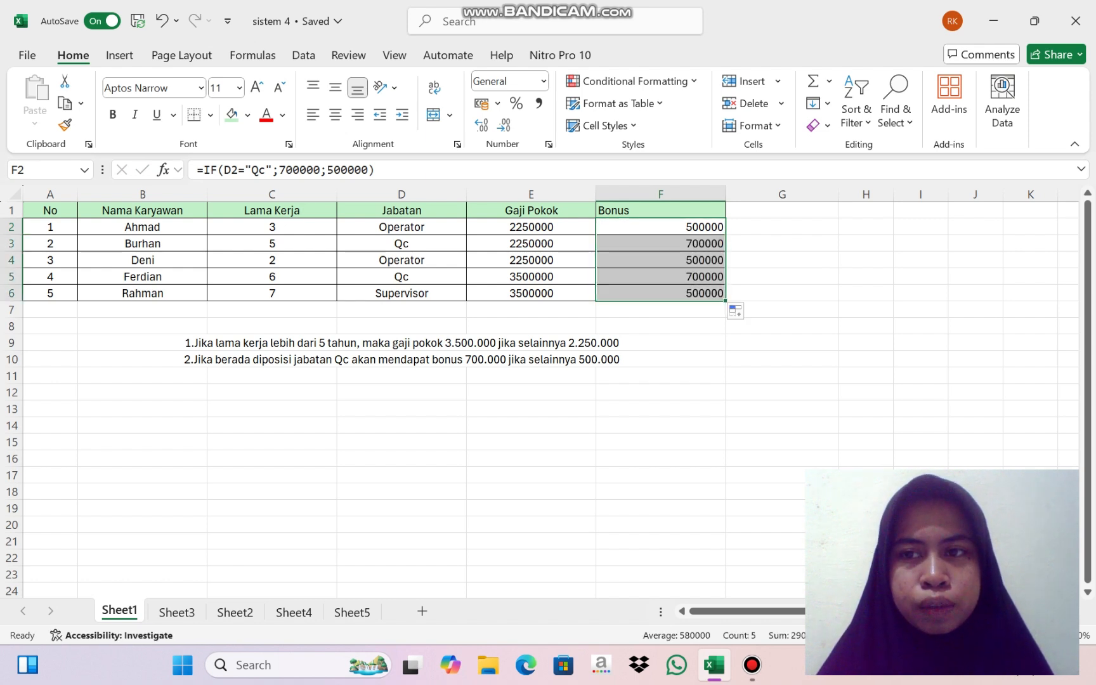
pyautogui.click(401, 343)
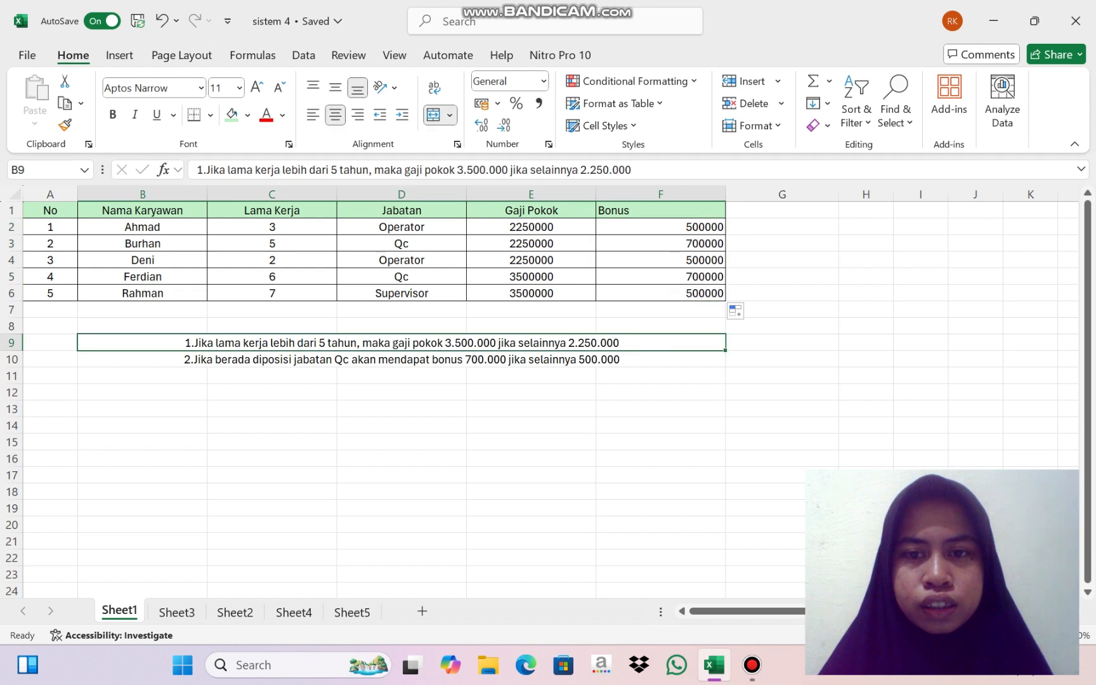
pyautogui.click(659, 310)
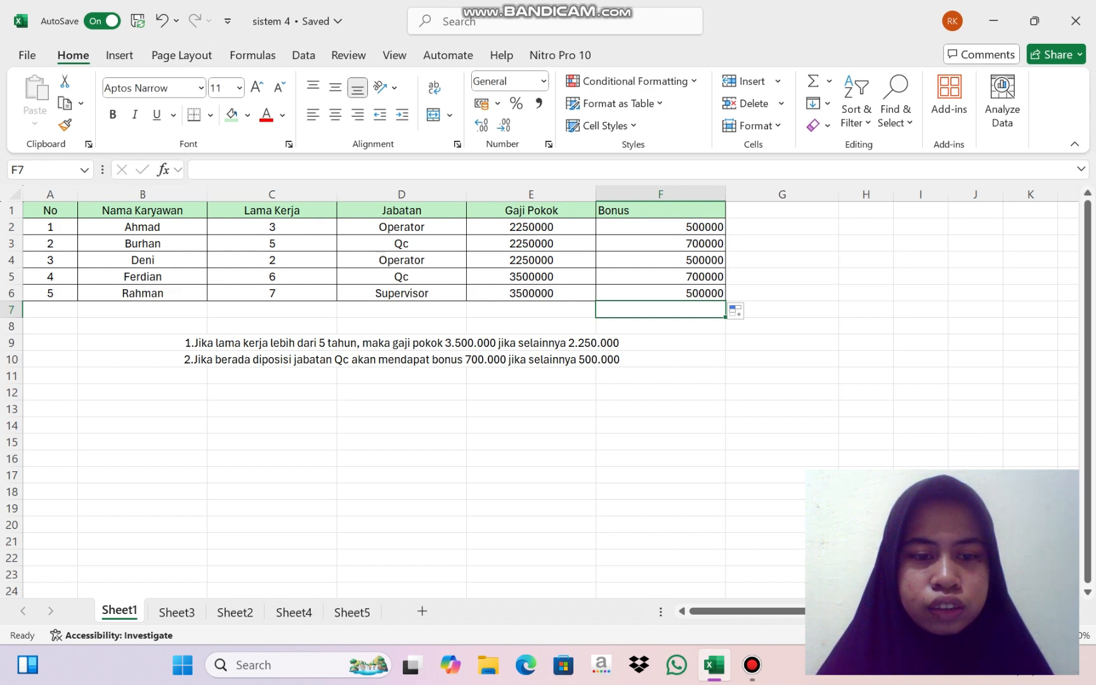
# Step: On Sheet2, begin the first Grade formula in D2 with the A condition, =IF(C2>=90;"A";
pyautogui.click(234, 612)
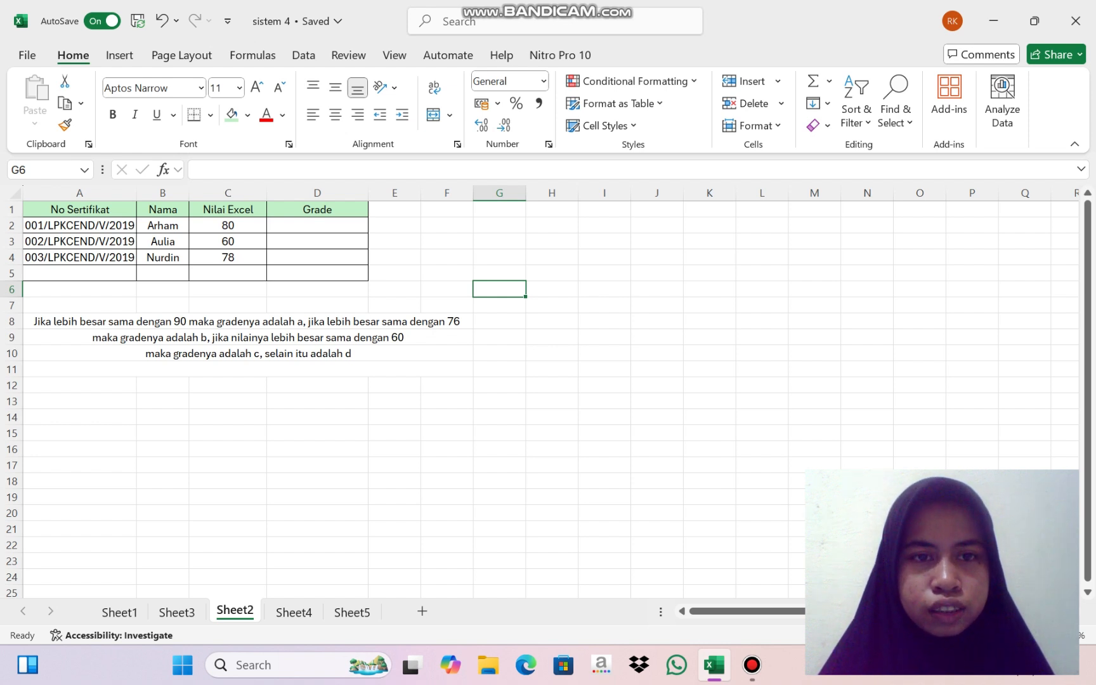
pyautogui.click(316, 225)
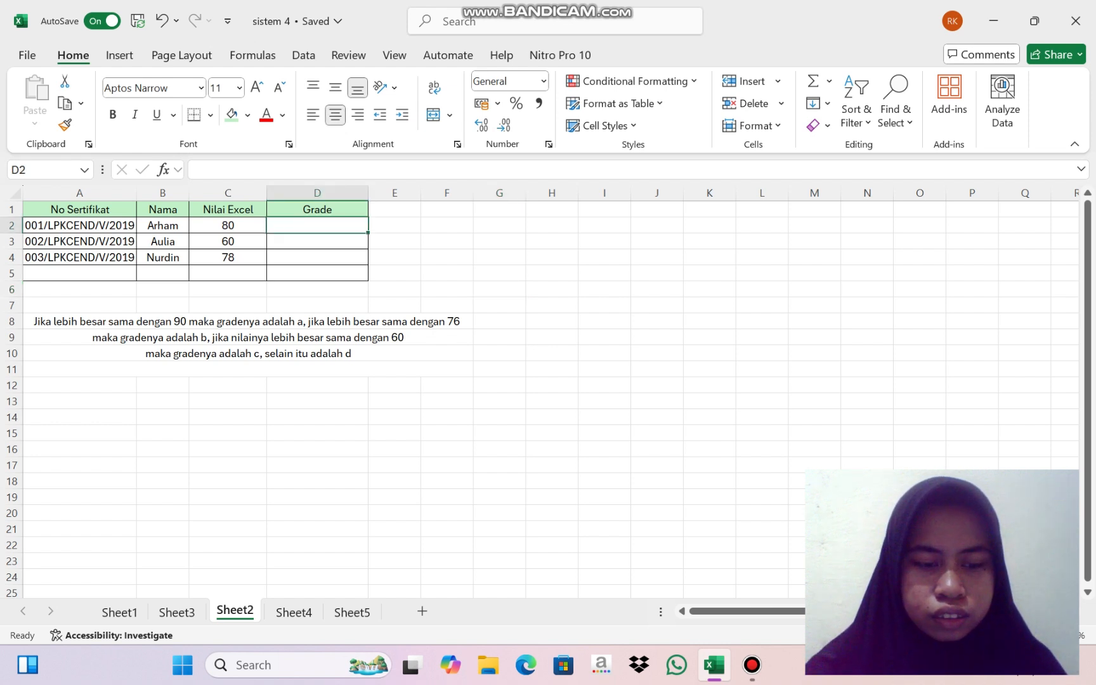
pyautogui.write('=')
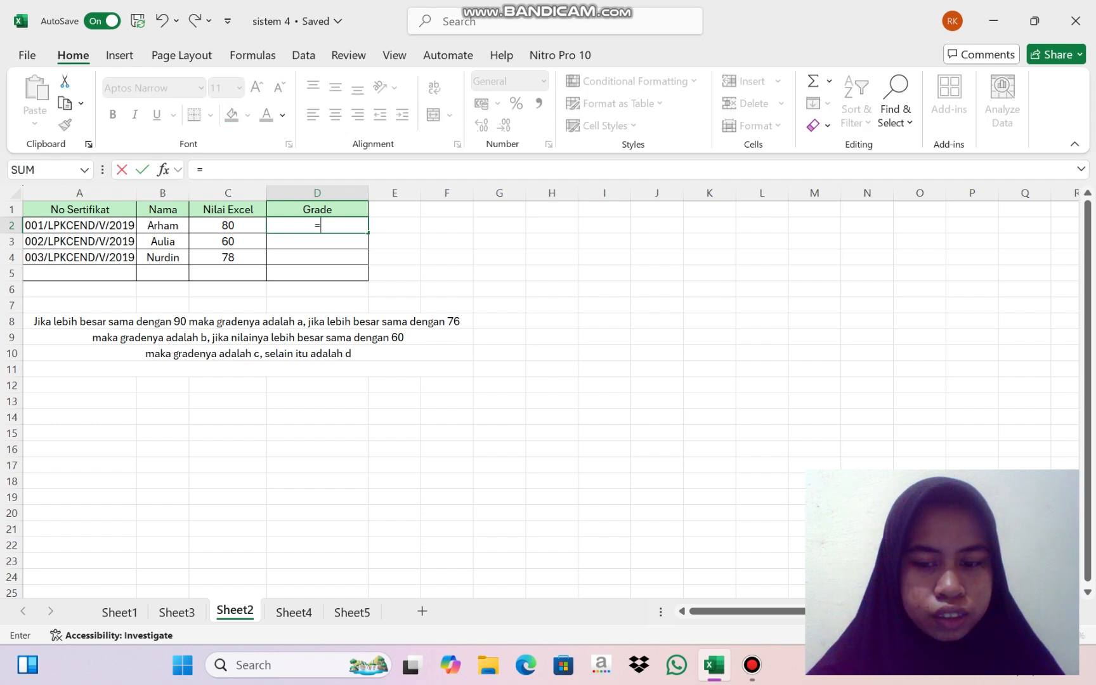
pyautogui.write('IF')
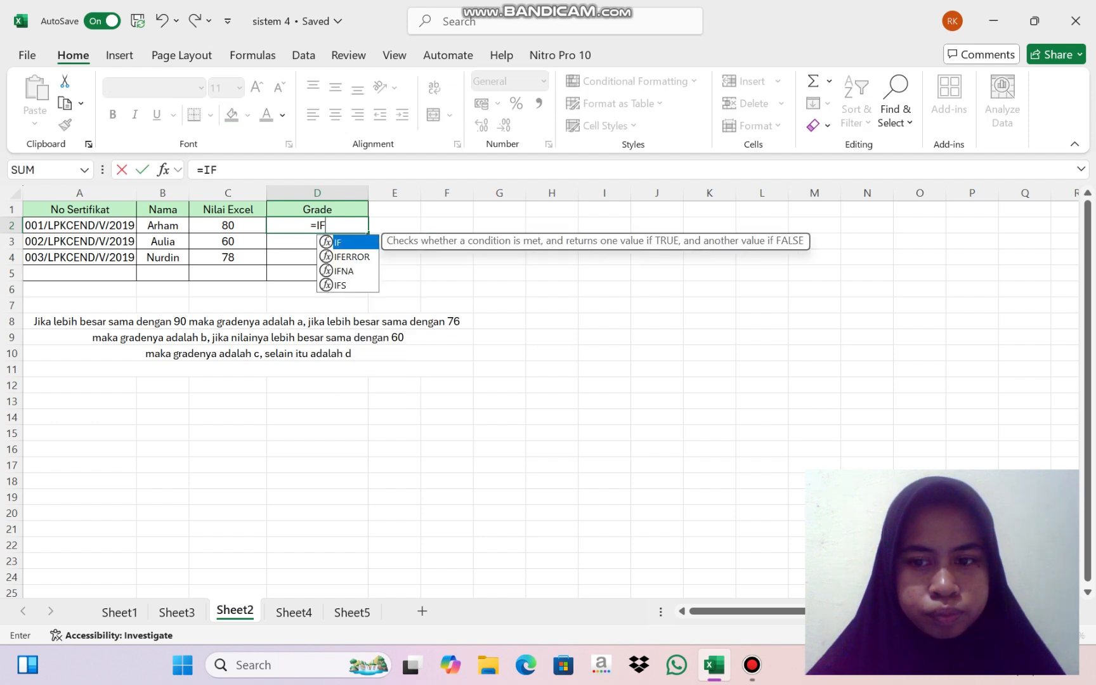
pyautogui.press('Escape')
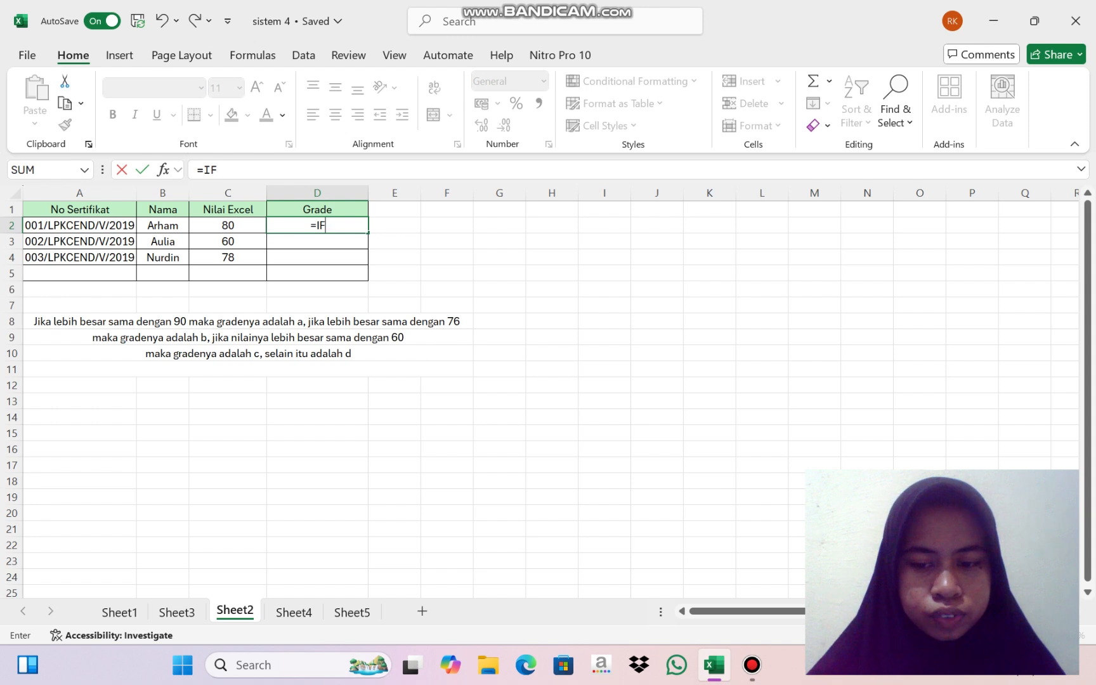
pyautogui.write('(')
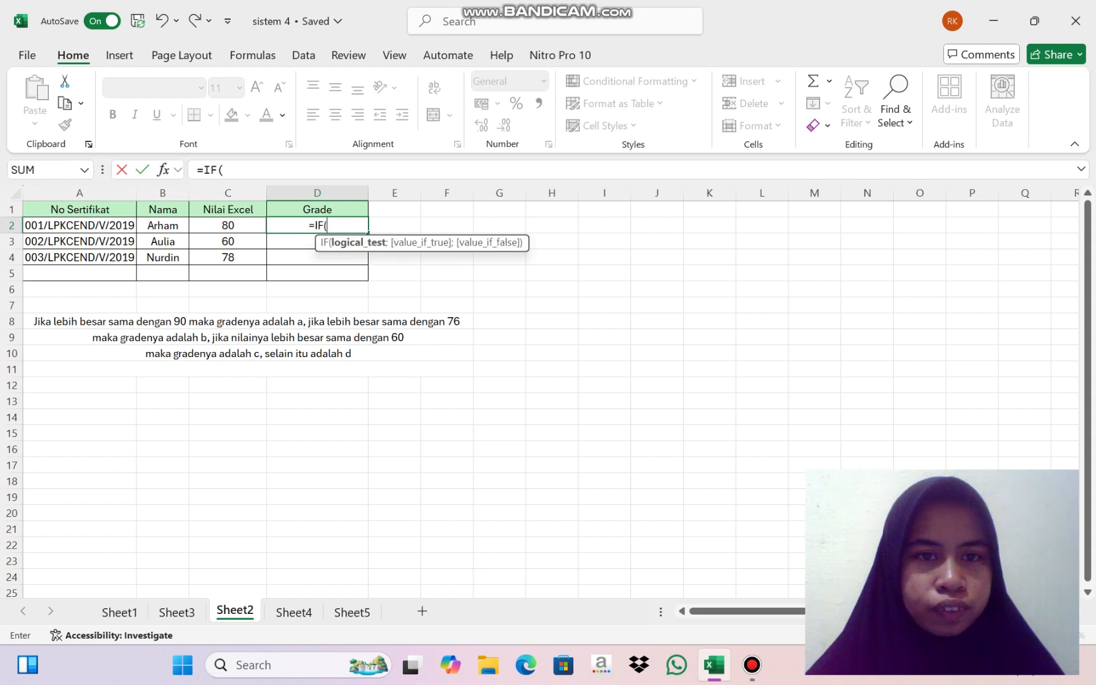
pyautogui.press('Left')
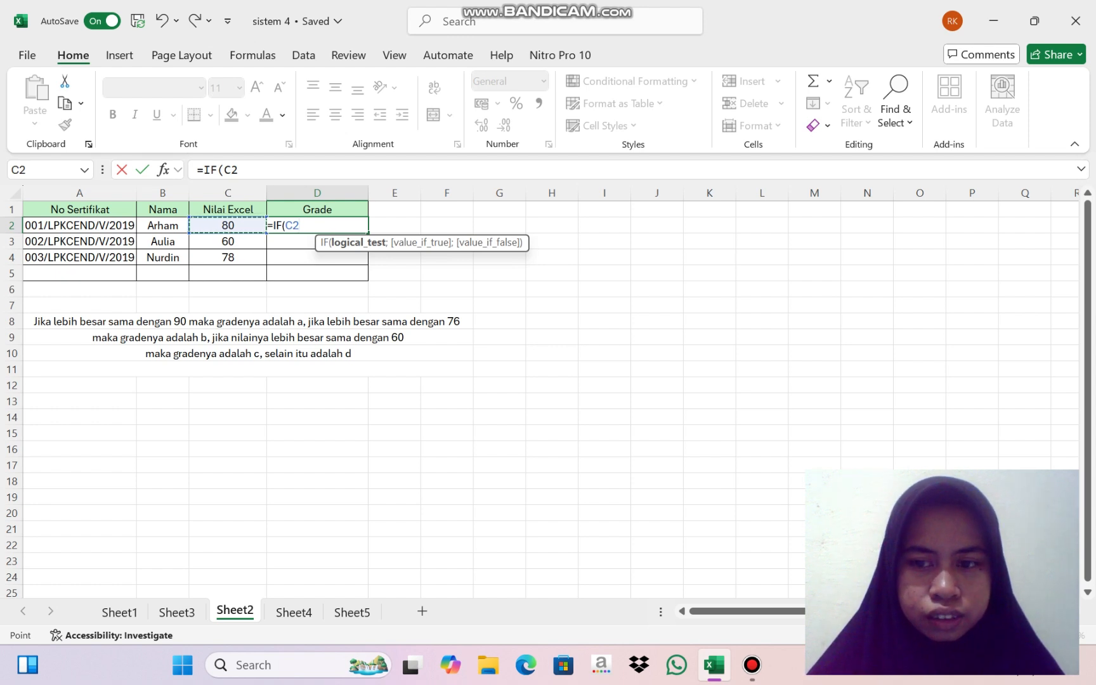
pyautogui.write('<')
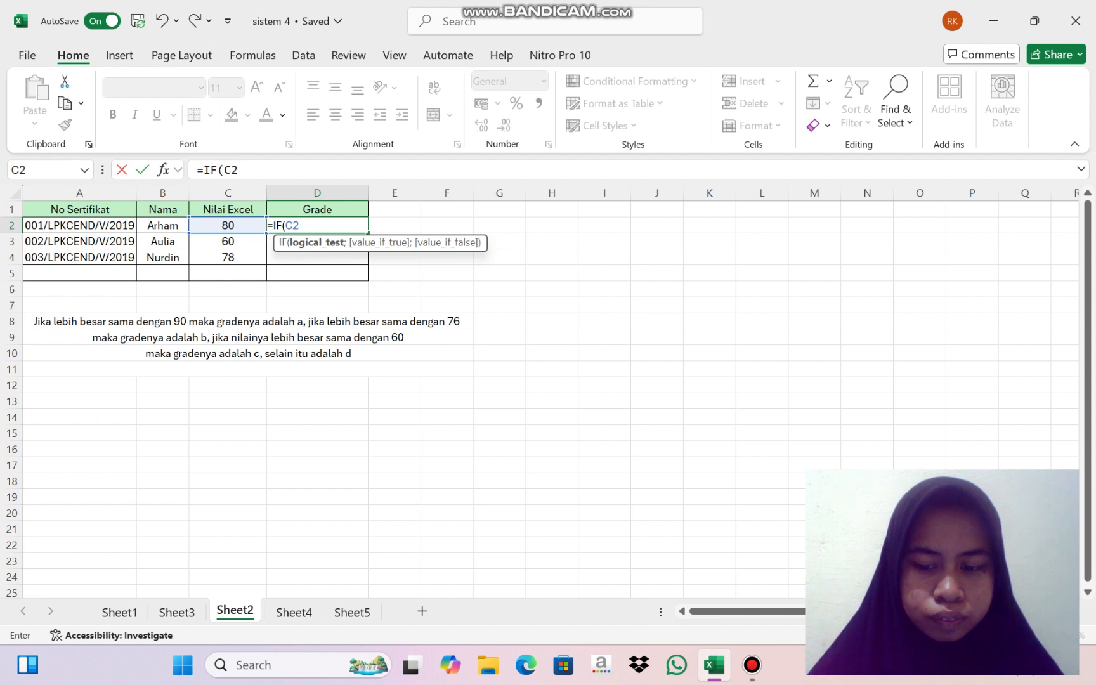
pyautogui.write('>')
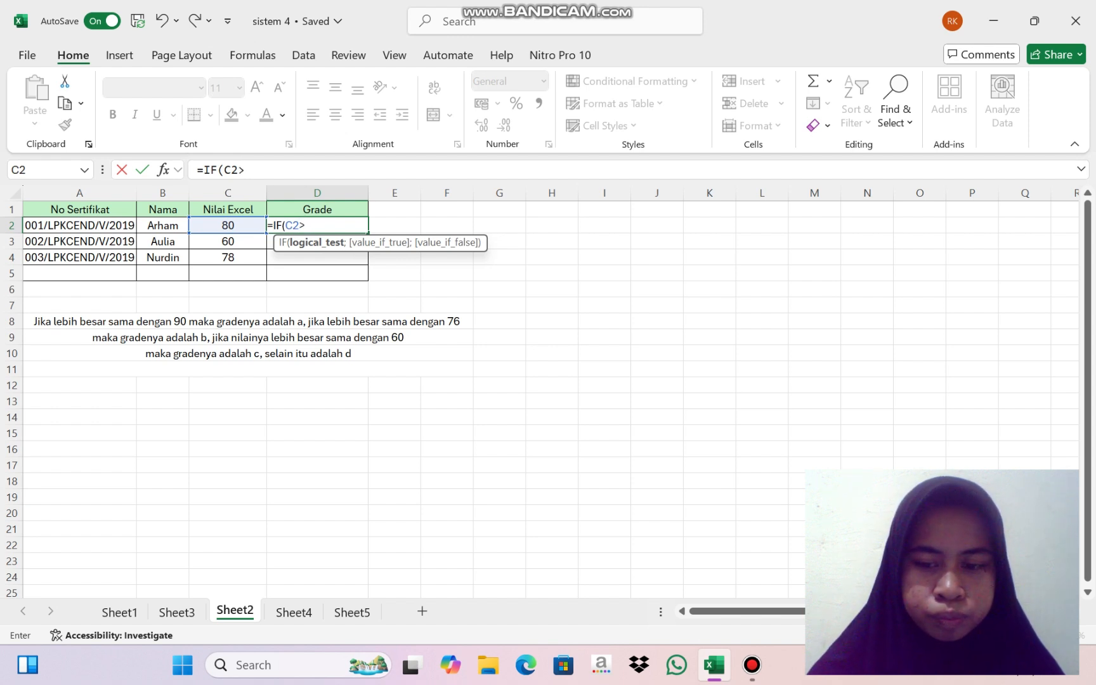
pyautogui.write('90')
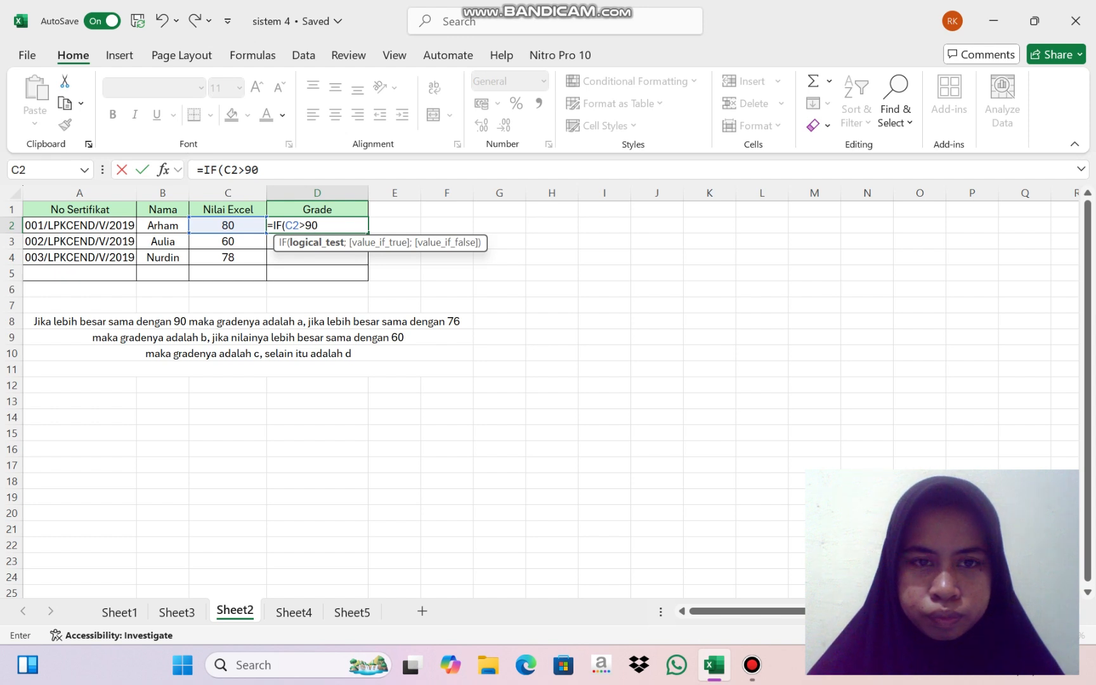
pyautogui.press('BackSpace')
pyautogui.press('BackSpace')
pyautogui.write('=9')
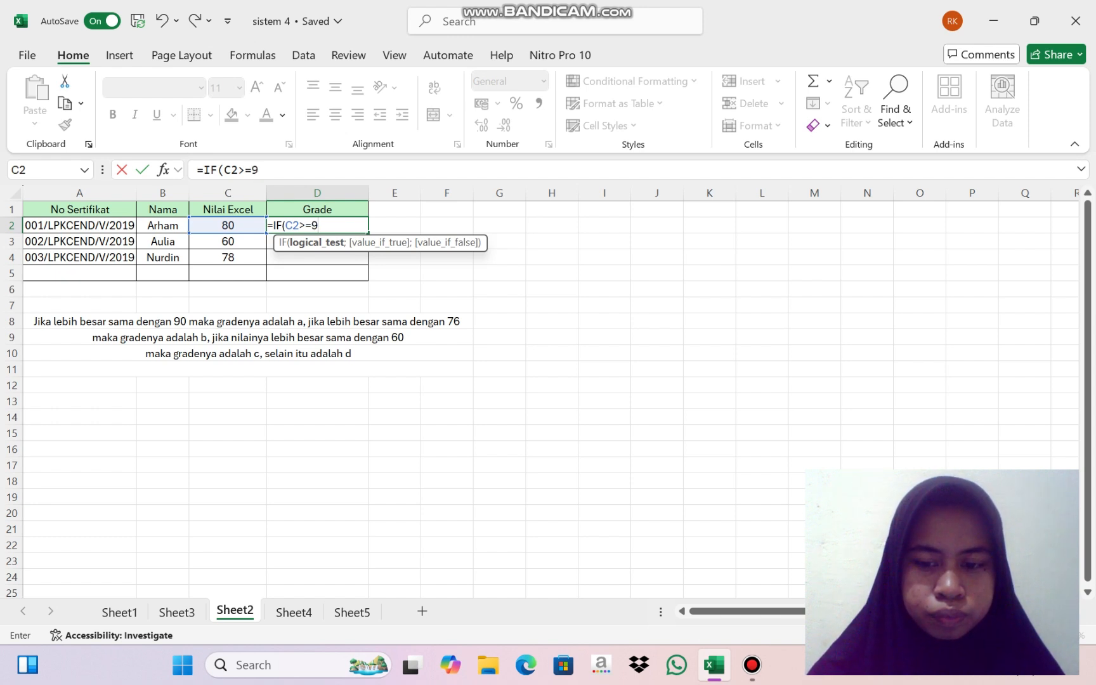
pyautogui.write('0')
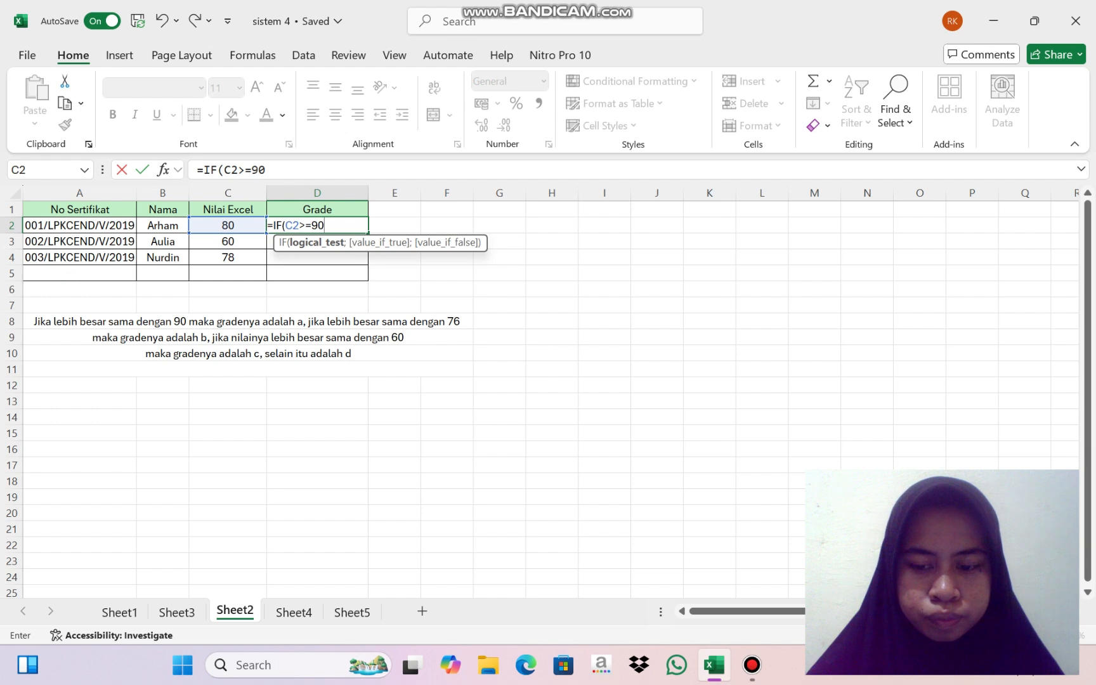
pyautogui.write(';')
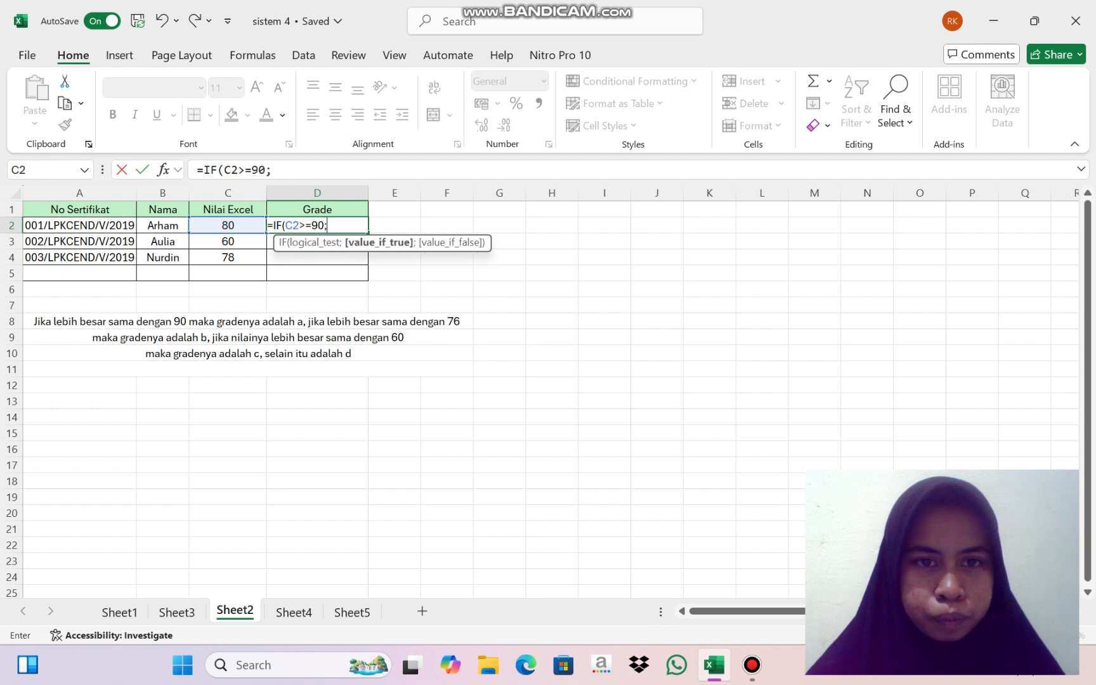
pyautogui.write('"')
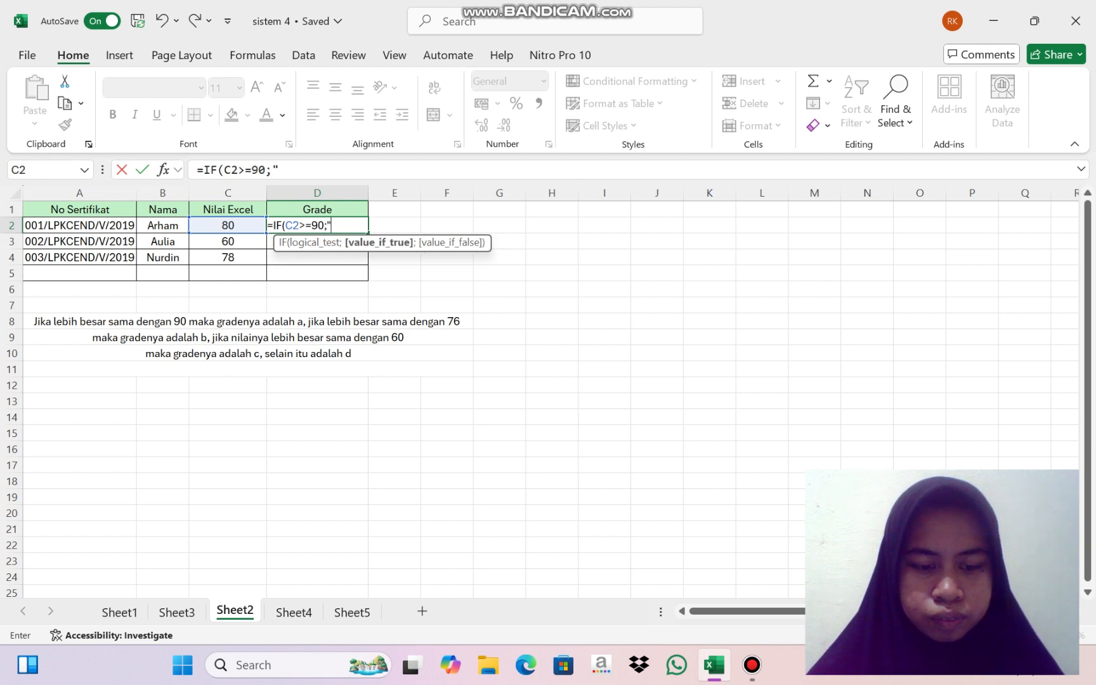
pyautogui.write('A"')
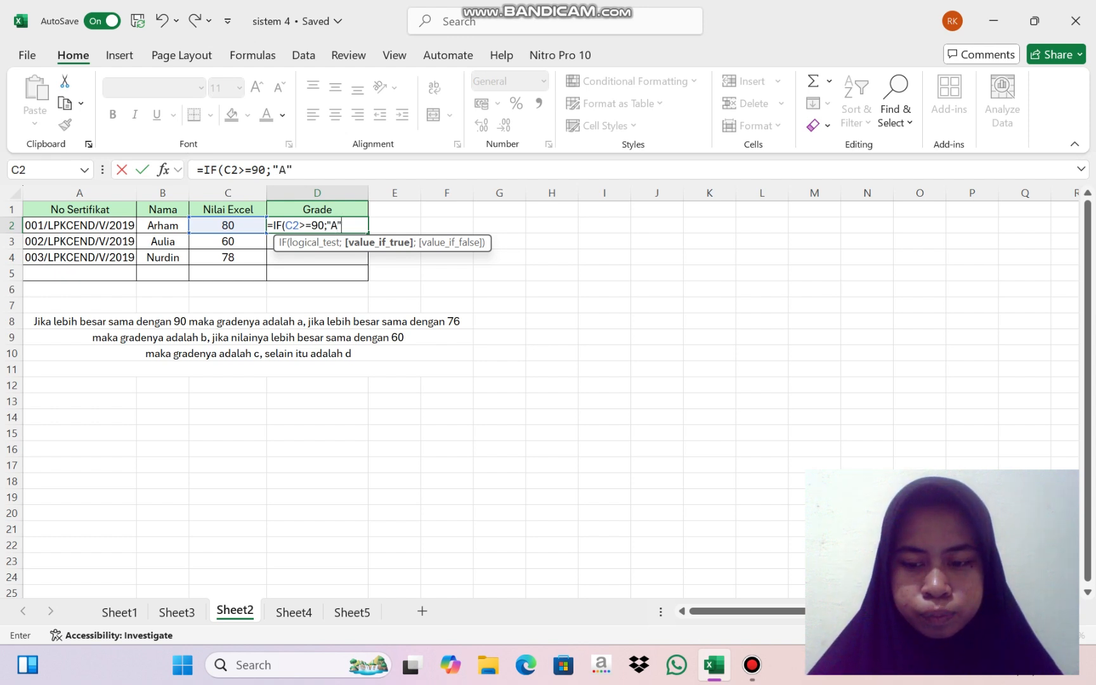
pyautogui.write(';')
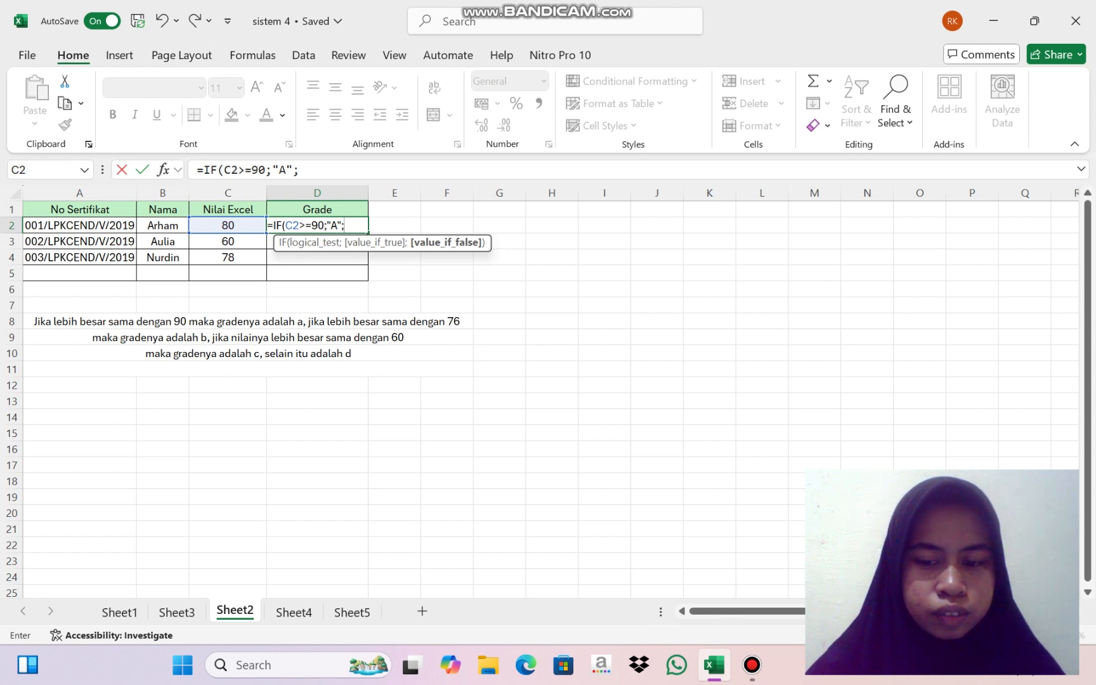
# Step: Extend the D2 Grade formula with a nested condition for grade B, IF(>76;"B";
pyautogui.write('IF')
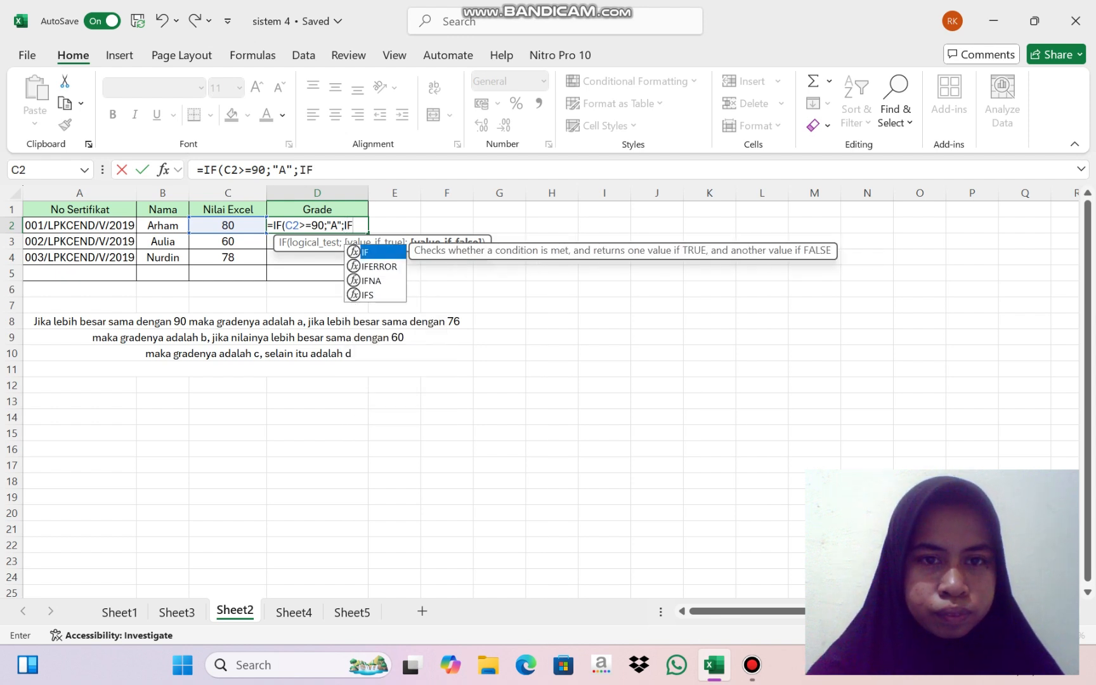
pyautogui.write('(')
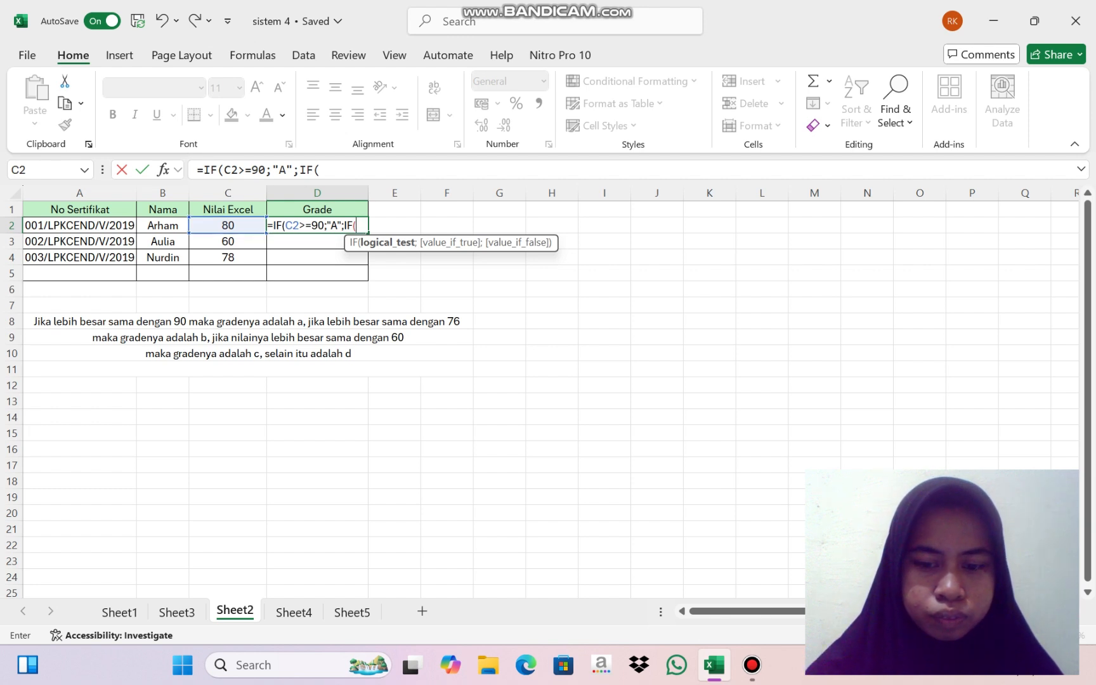
pyautogui.write('>')
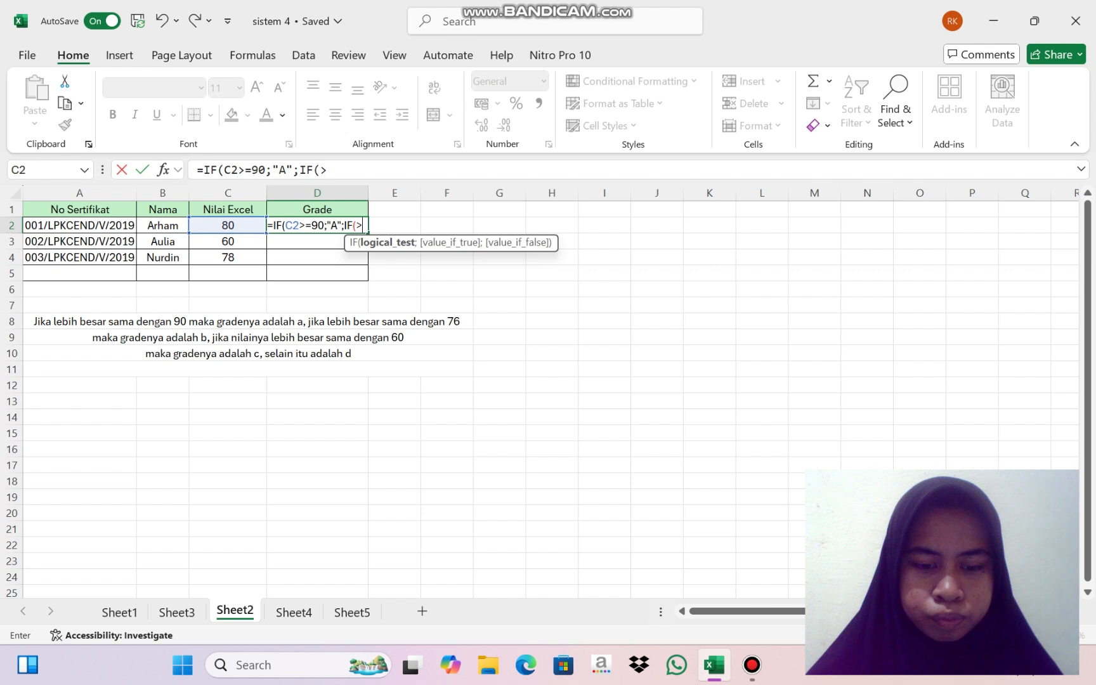
pyautogui.write('76')
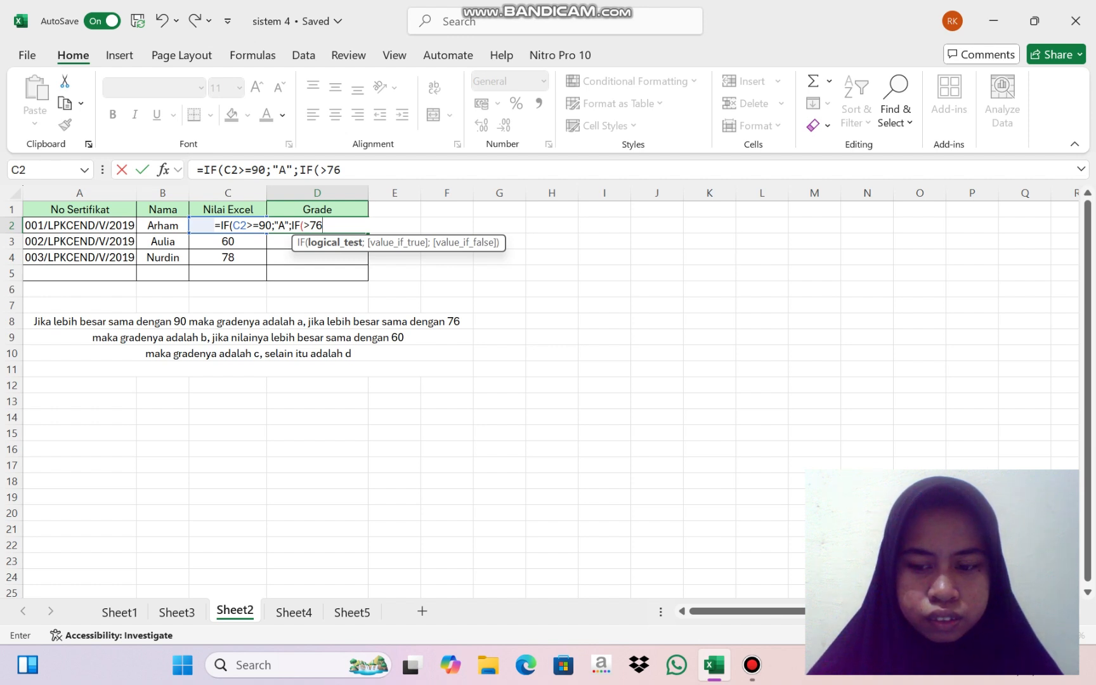
pyautogui.write(';"')
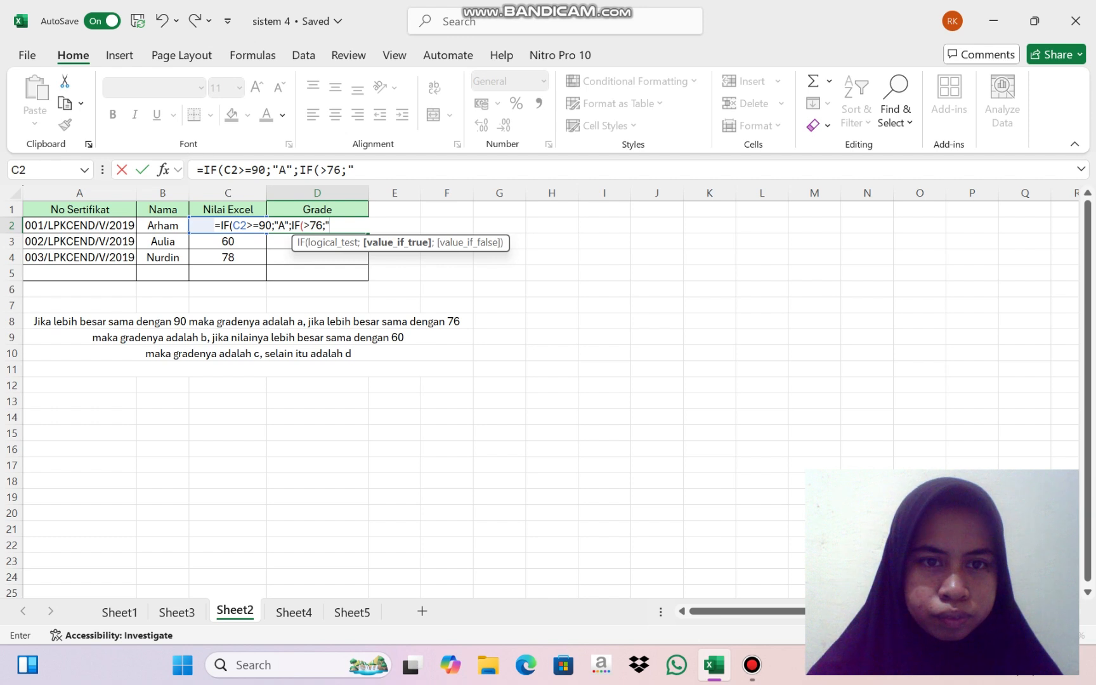
pyautogui.write('b')
pyautogui.press('BackSpace')
pyautogui.write('B')
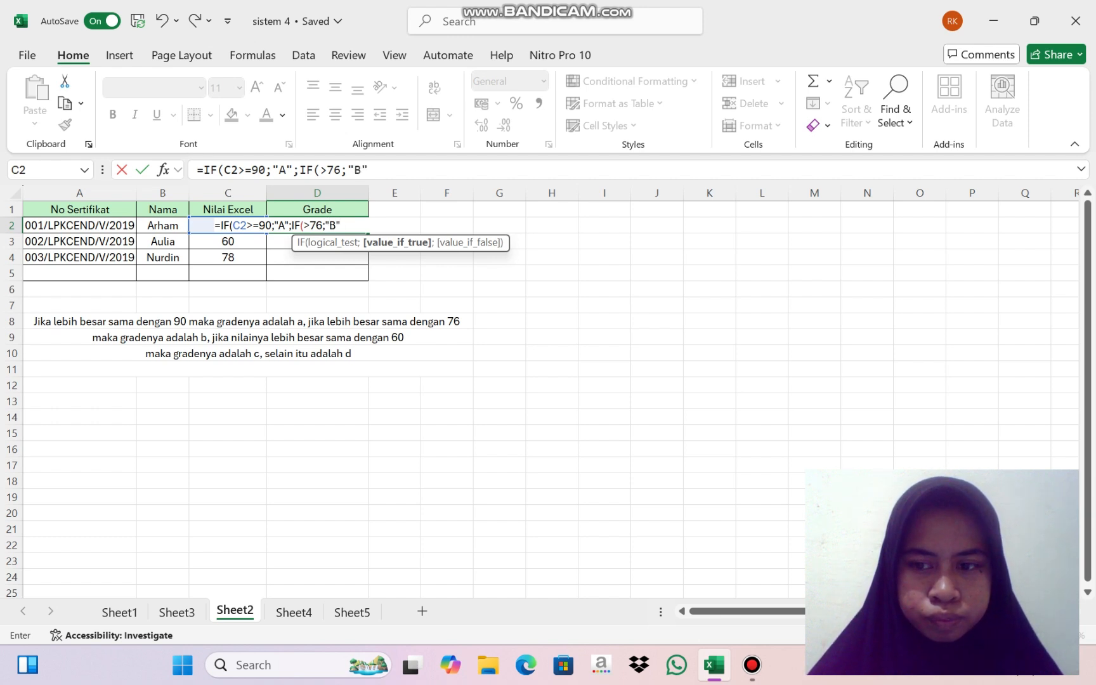
pyautogui.write('";')
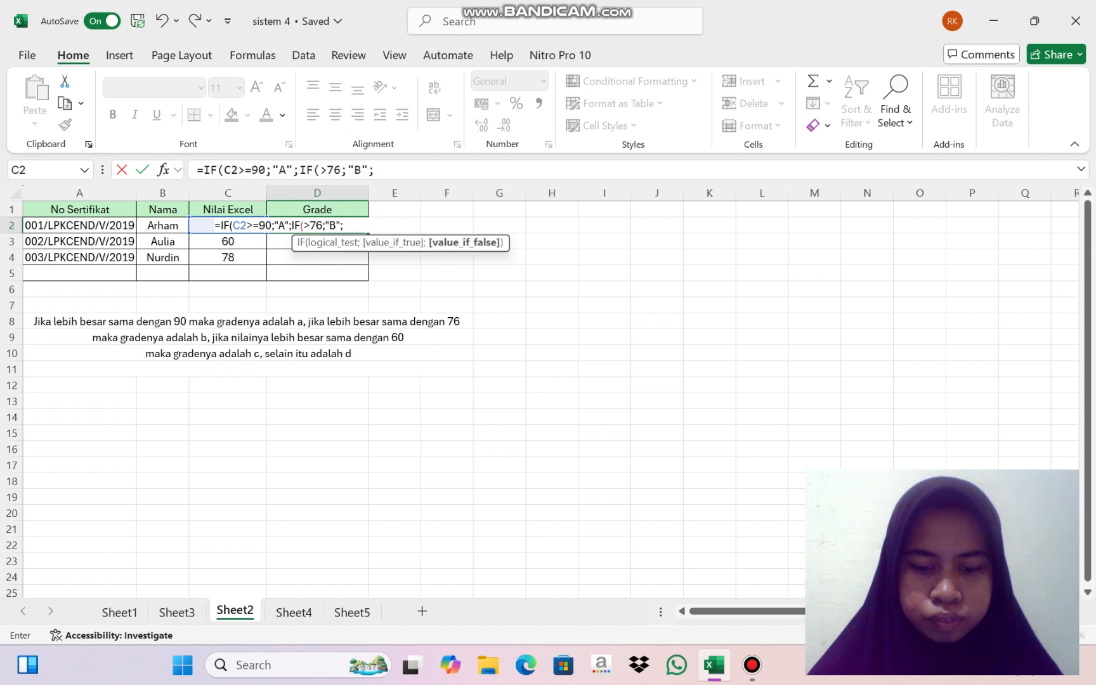
# Step: Extend the D2 Grade formula with a nested condition for grade C, IF(C3>=60;"C";
pyautogui.write('IF')
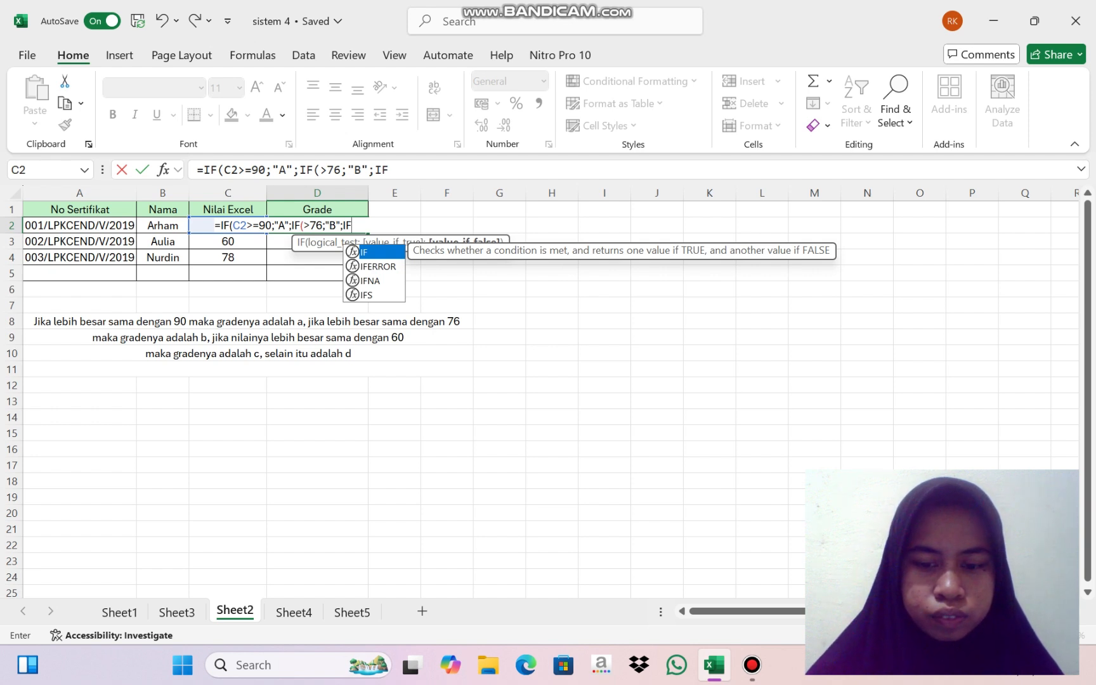
pyautogui.write('(')
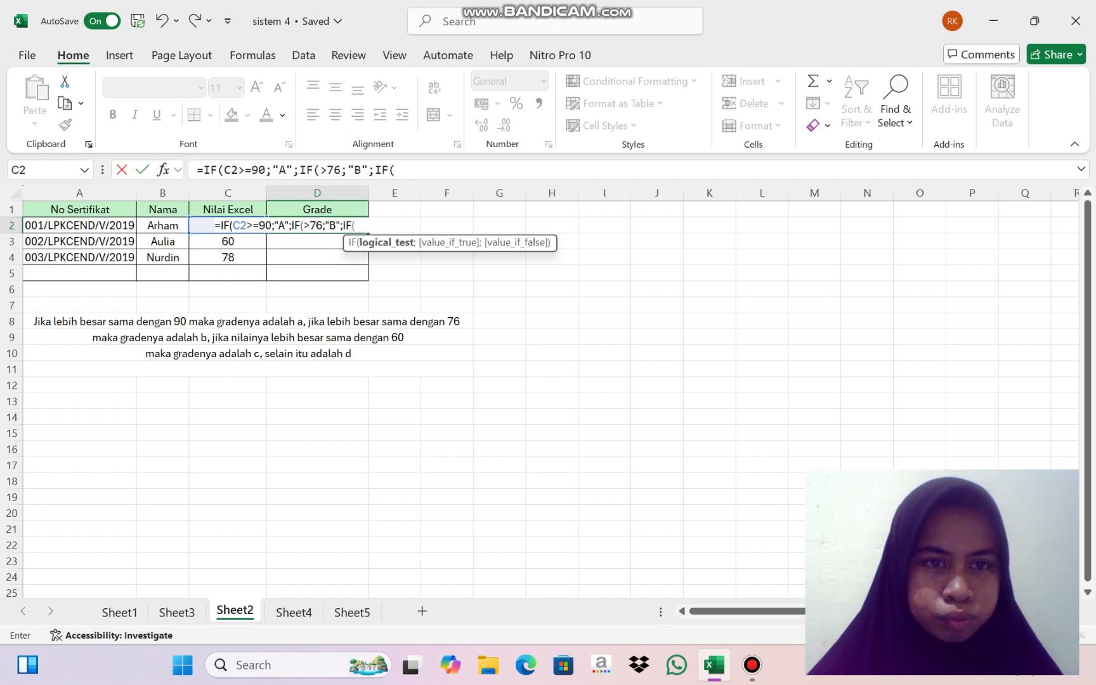
pyautogui.press('Left')
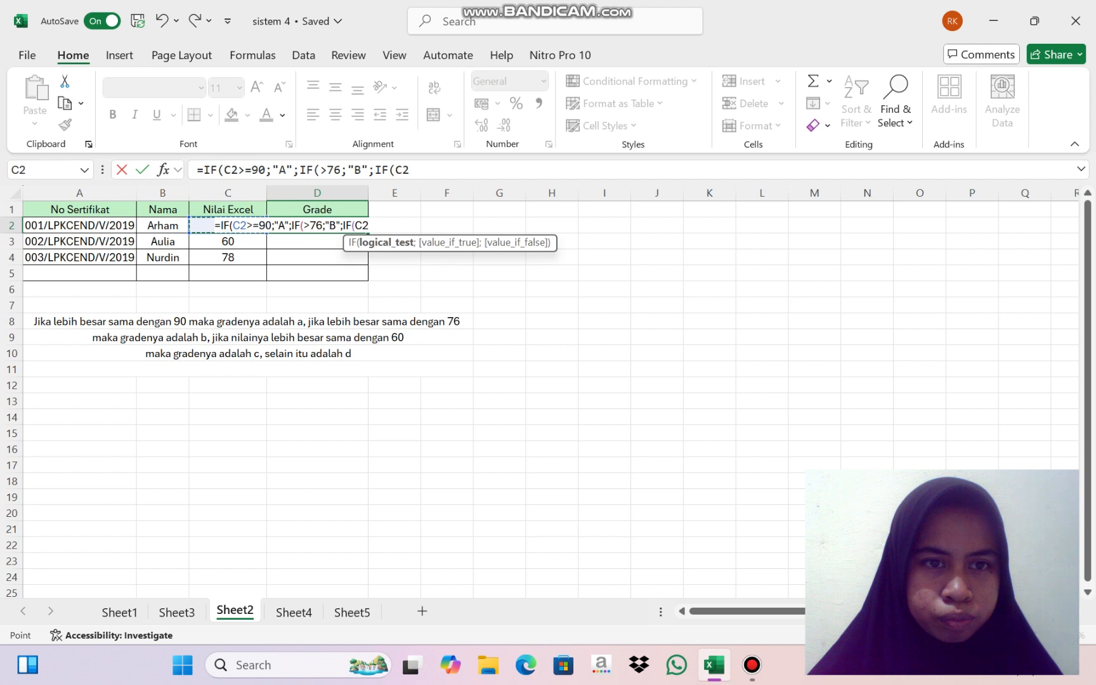
pyautogui.press('BackSpace')
pyautogui.press('BackSpace')
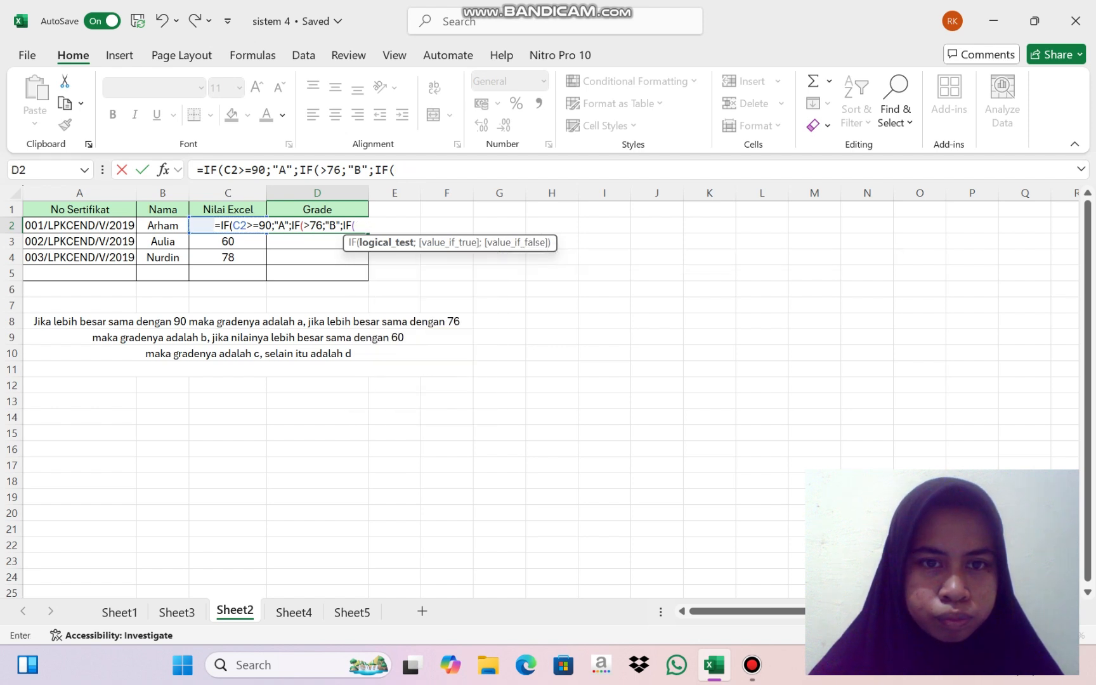
pyautogui.click(227, 241)
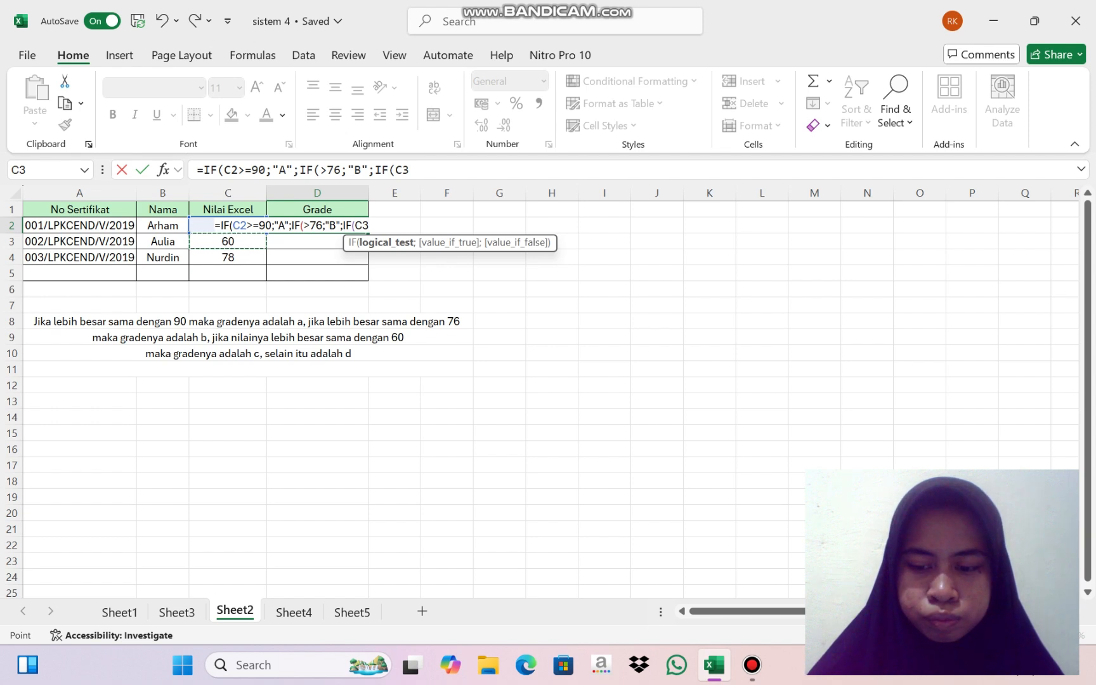
pyautogui.write('>')
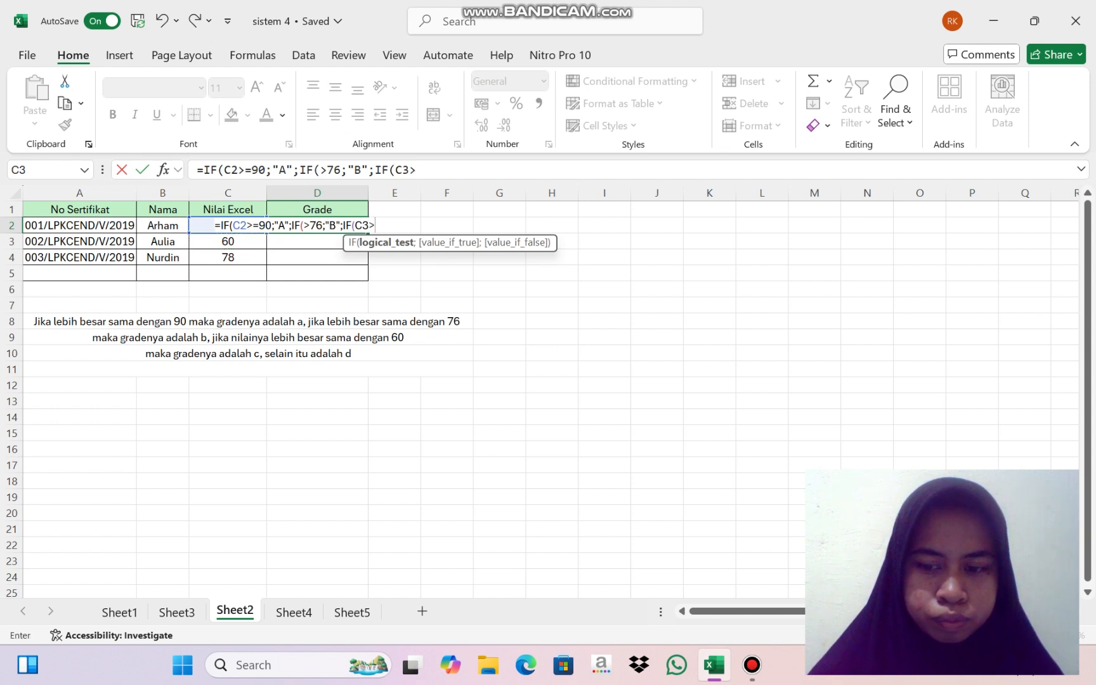
pyautogui.write('=6')
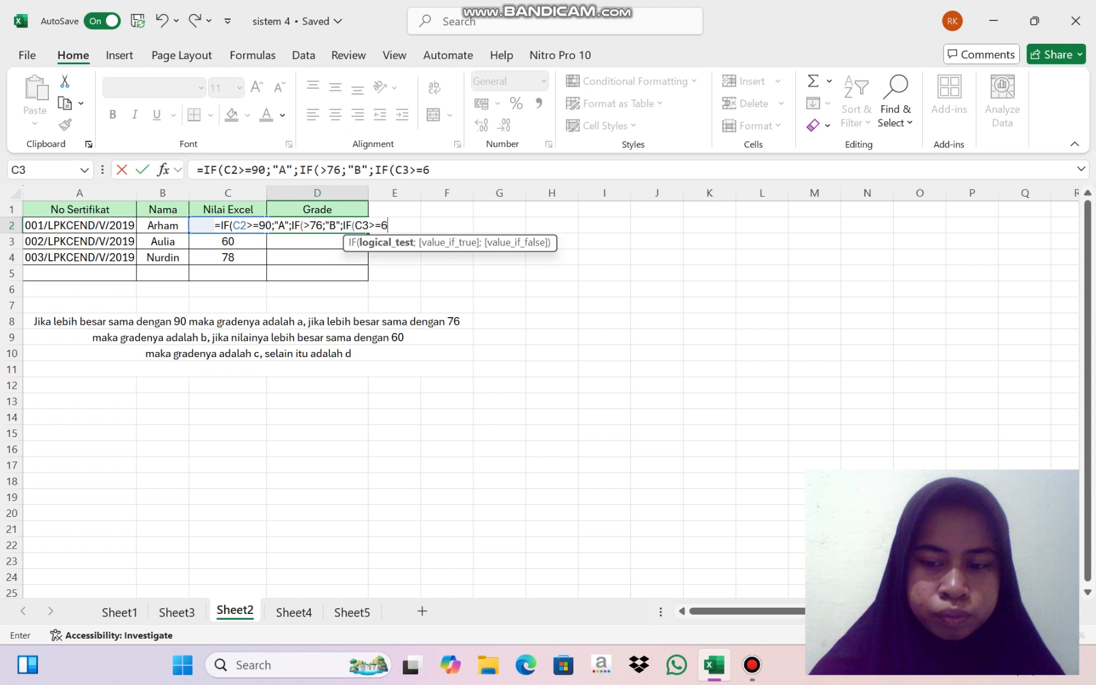
pyautogui.write('0')
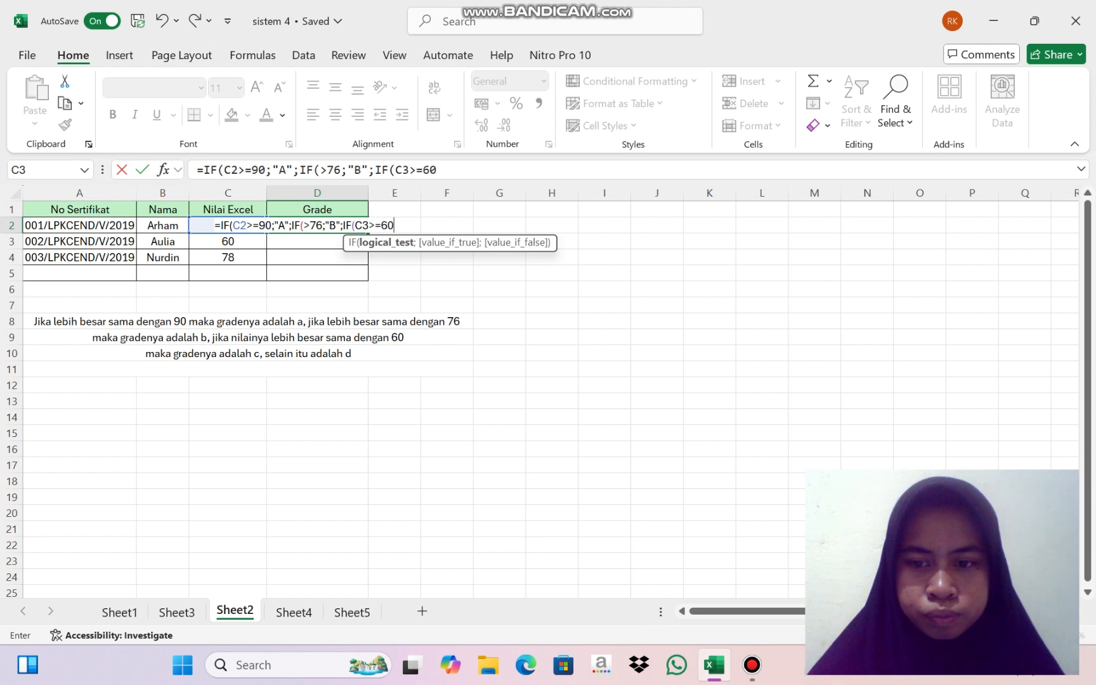
pyautogui.write(';"')
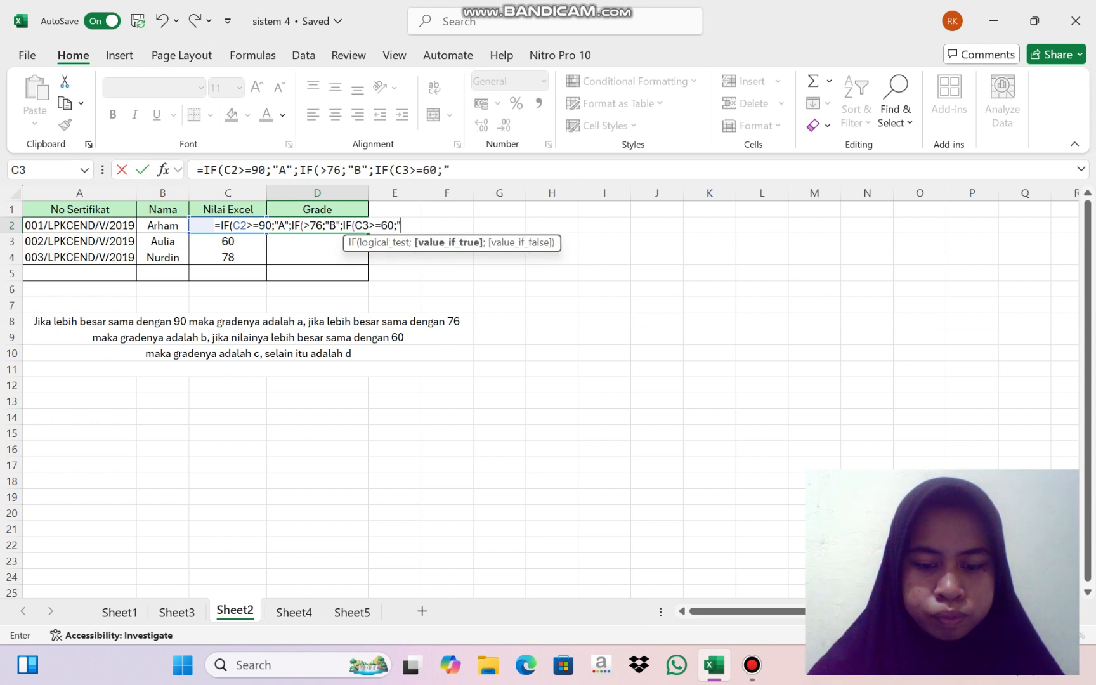
pyautogui.write('C')
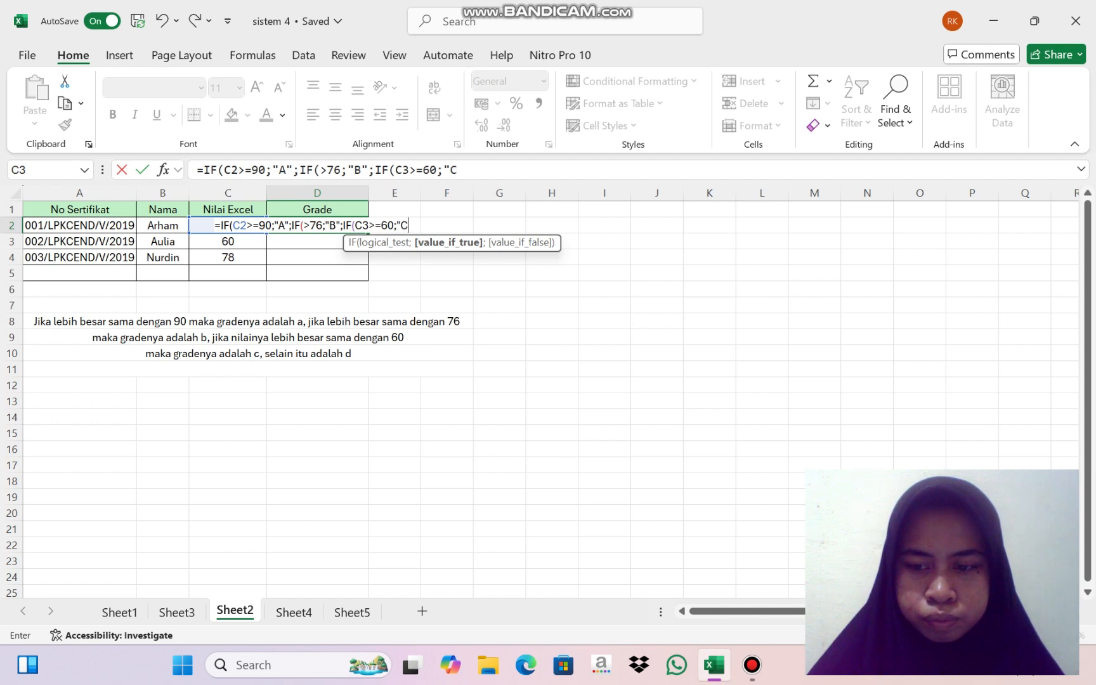
pyautogui.write('";')
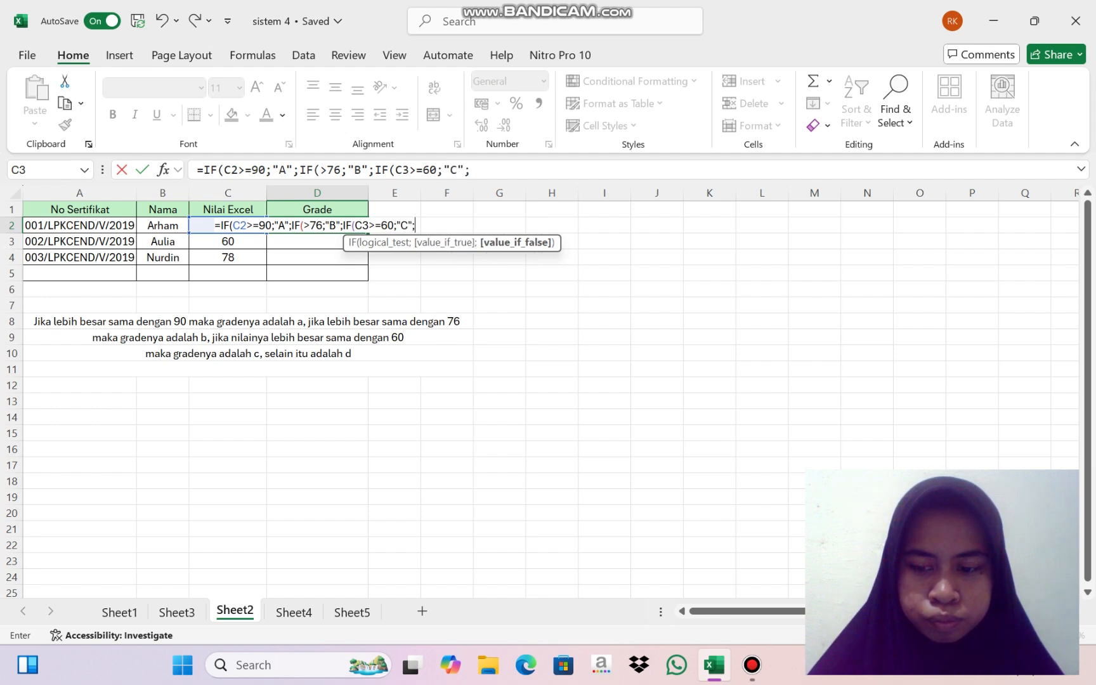
# Step: Add "D" as the fallback grade, close all three nested IFs and try to enter the D2 formula
pyautogui.write('"D')
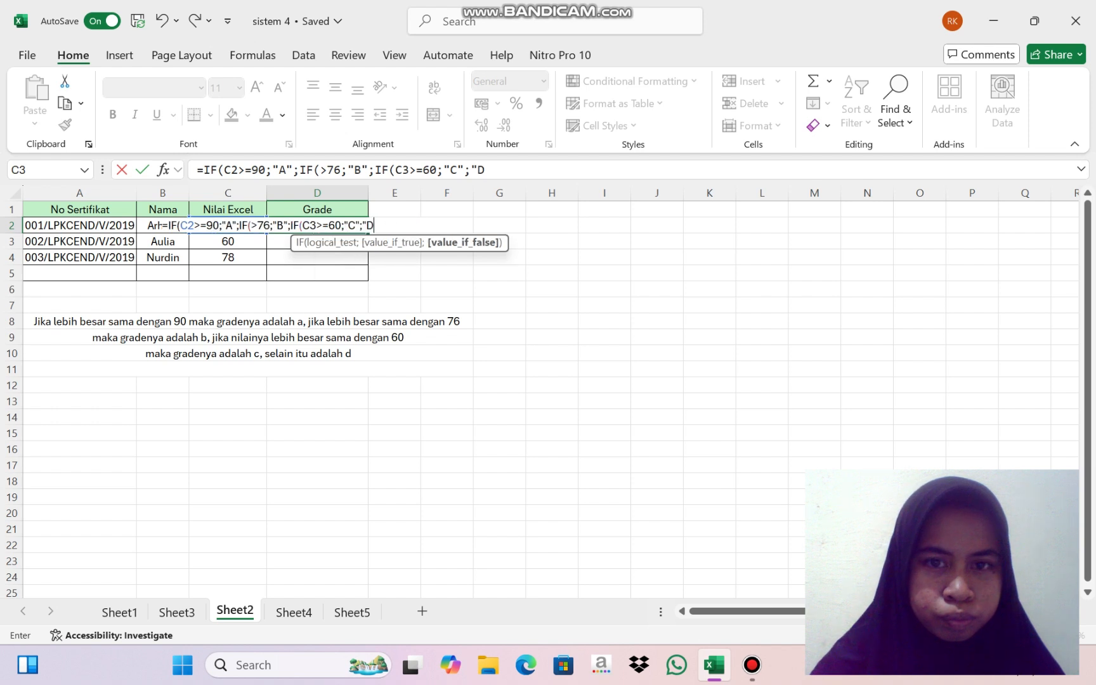
pyautogui.write('"')
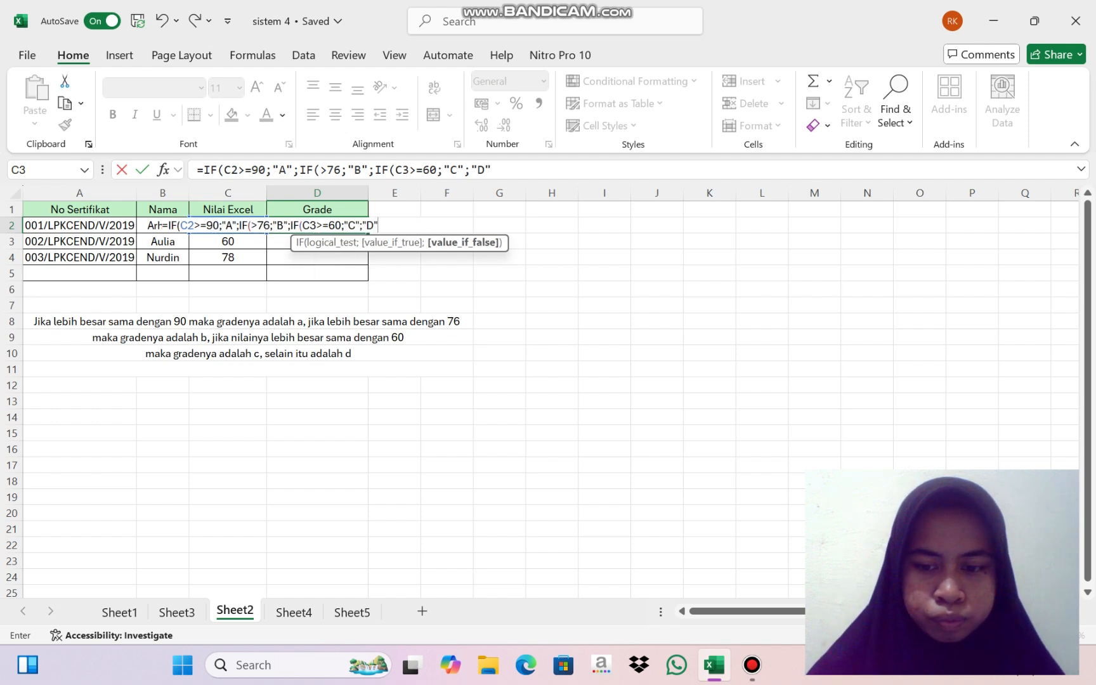
pyautogui.write(')')
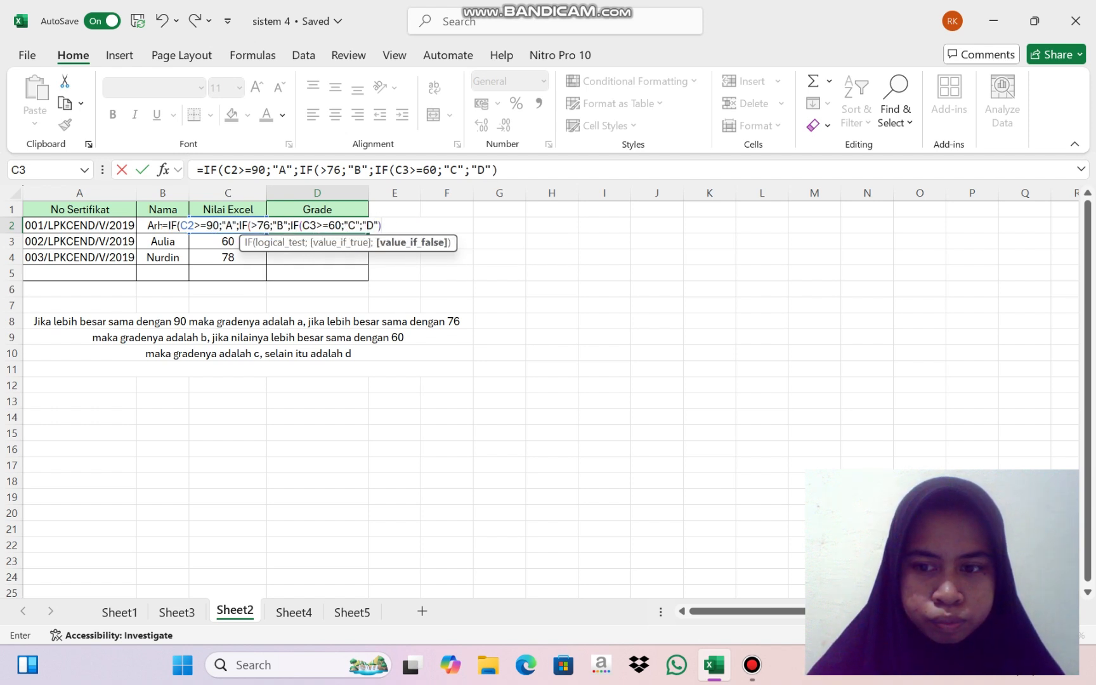
pyautogui.write('))')
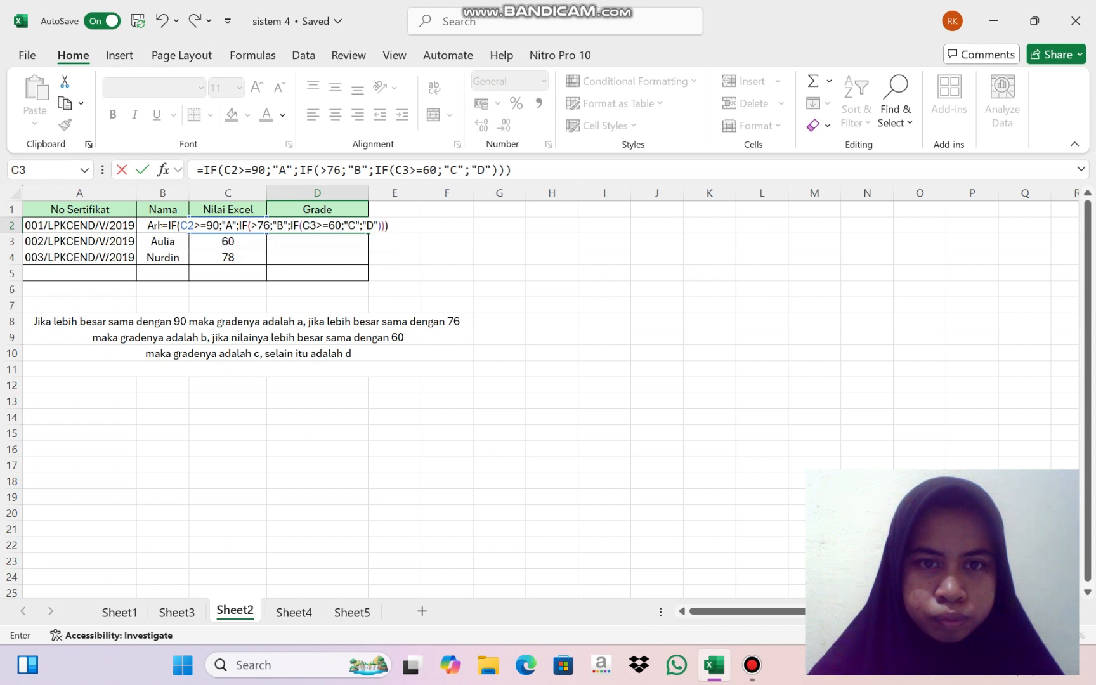
pyautogui.press('Return')
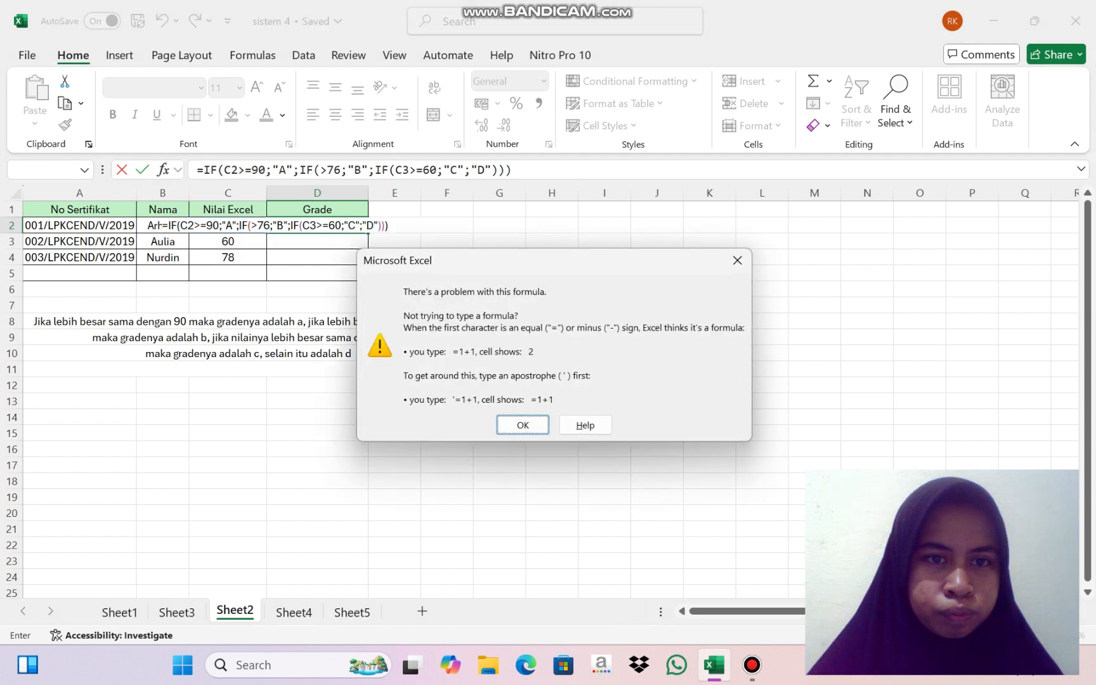
pyautogui.press('Return')
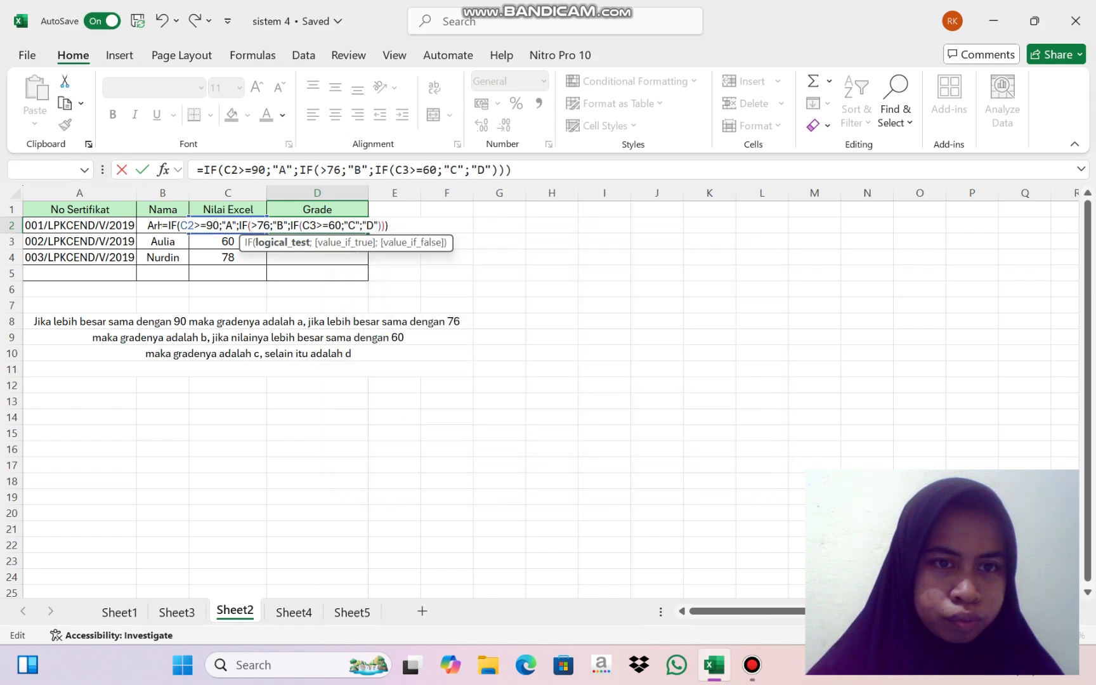
# Step: Insert the missing reference C3 before >76 in the D2 formula's grade B condition and enter the formula
pyautogui.click(194, 226)
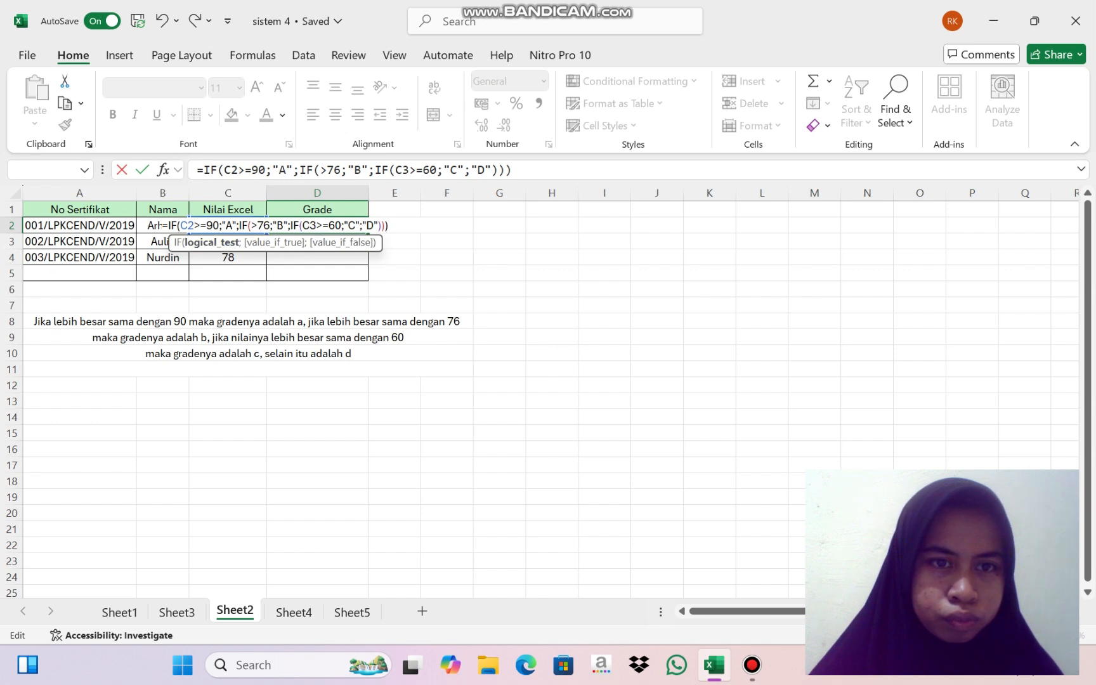
pyautogui.press('Return')
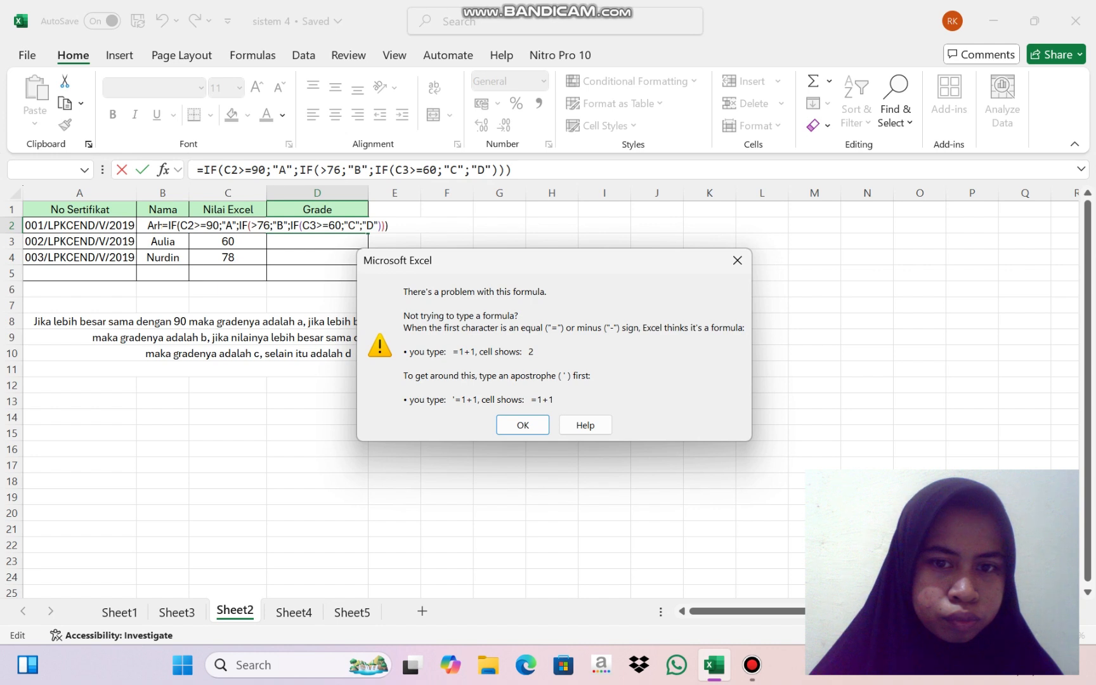
pyautogui.press('Return')
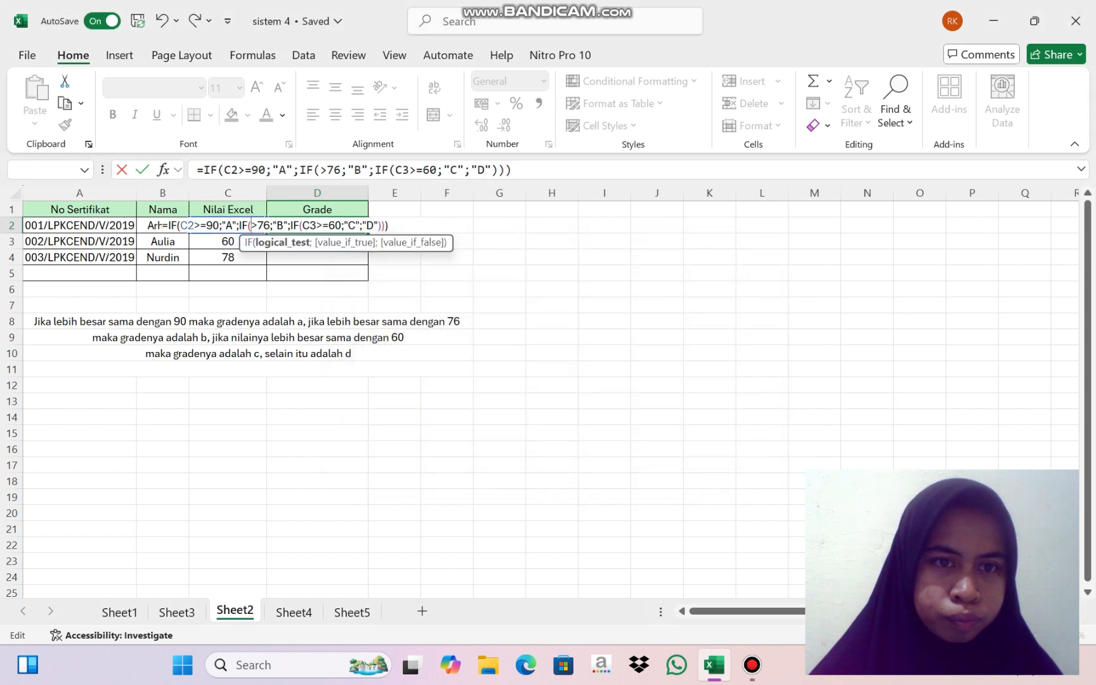
pyautogui.click(216, 241)
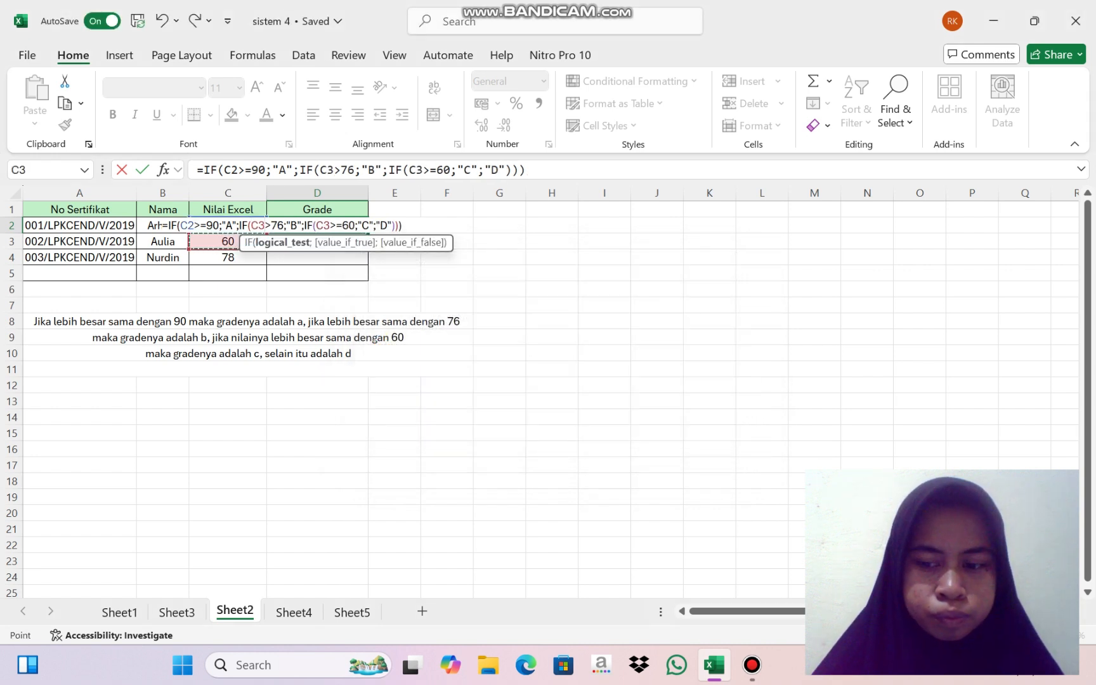
pyautogui.press('Return')
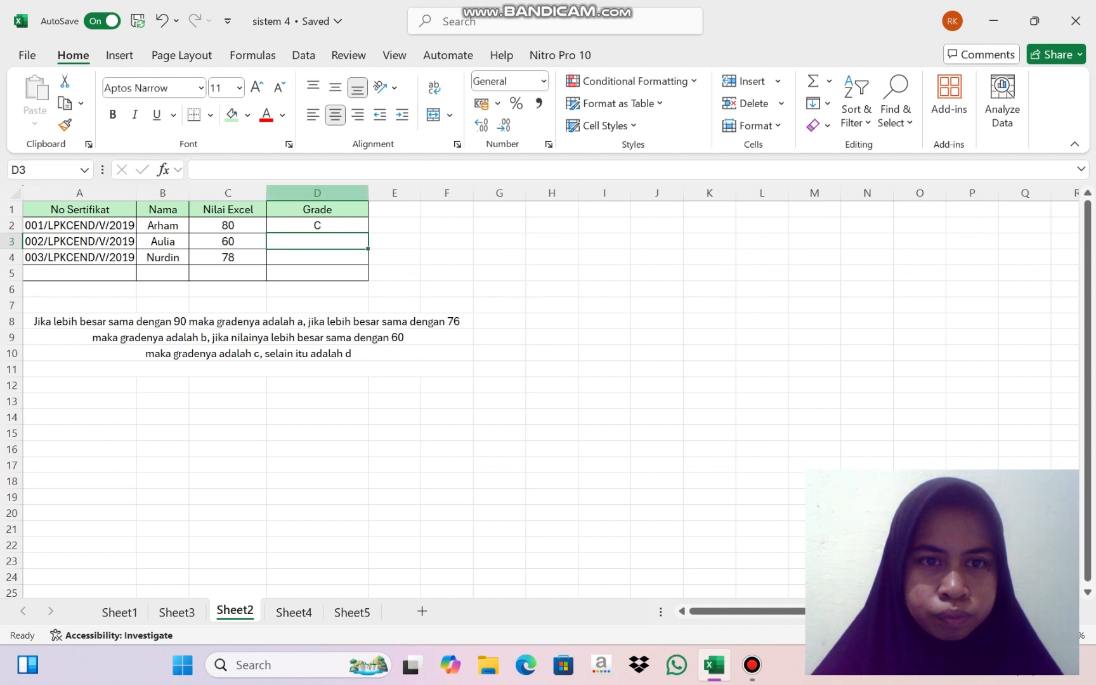
# Step: Clear the nested IF formula from the first Grade cell, D2
pyautogui.click(317, 225)
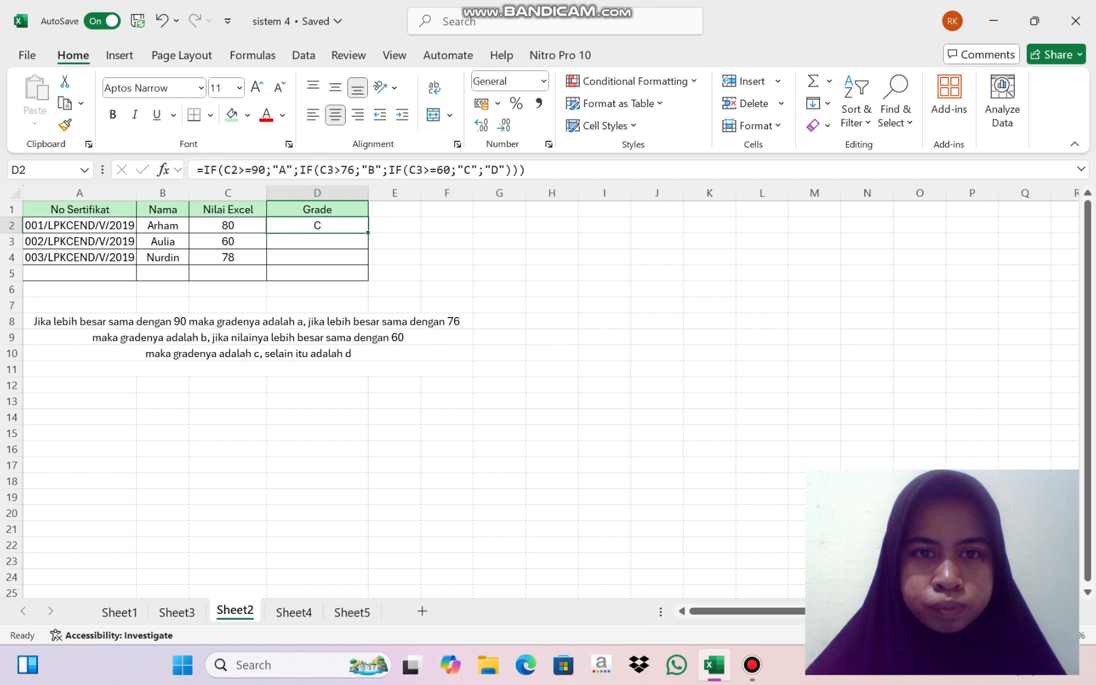
pyautogui.press('BackSpace')
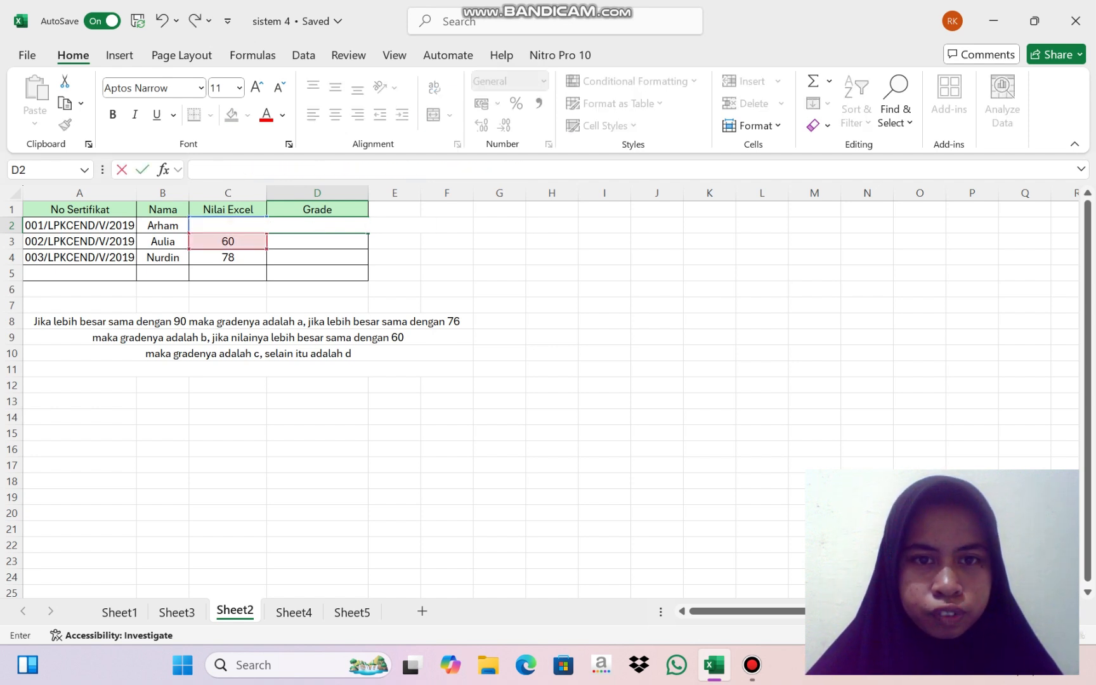
pyautogui.click(394, 240)
# Step: Start the Grade formula in D2 with the grade A condition, =IF(C2>=90;"A";
pyautogui.click(317, 225)
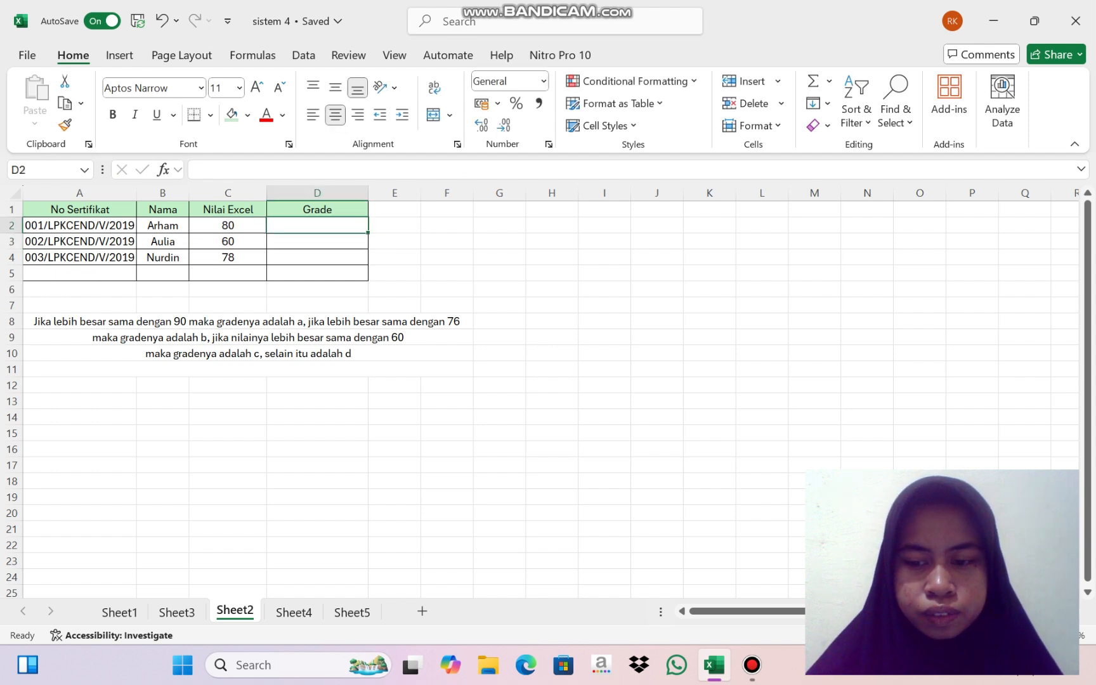
pyautogui.write('=IF')
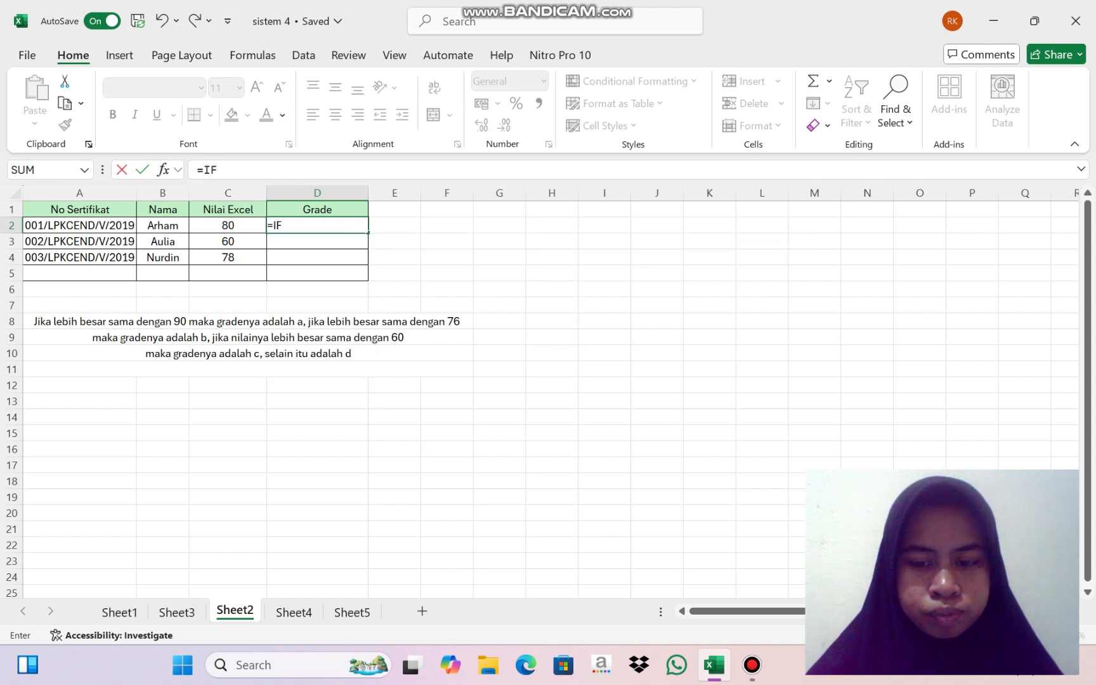
pyautogui.write('(')
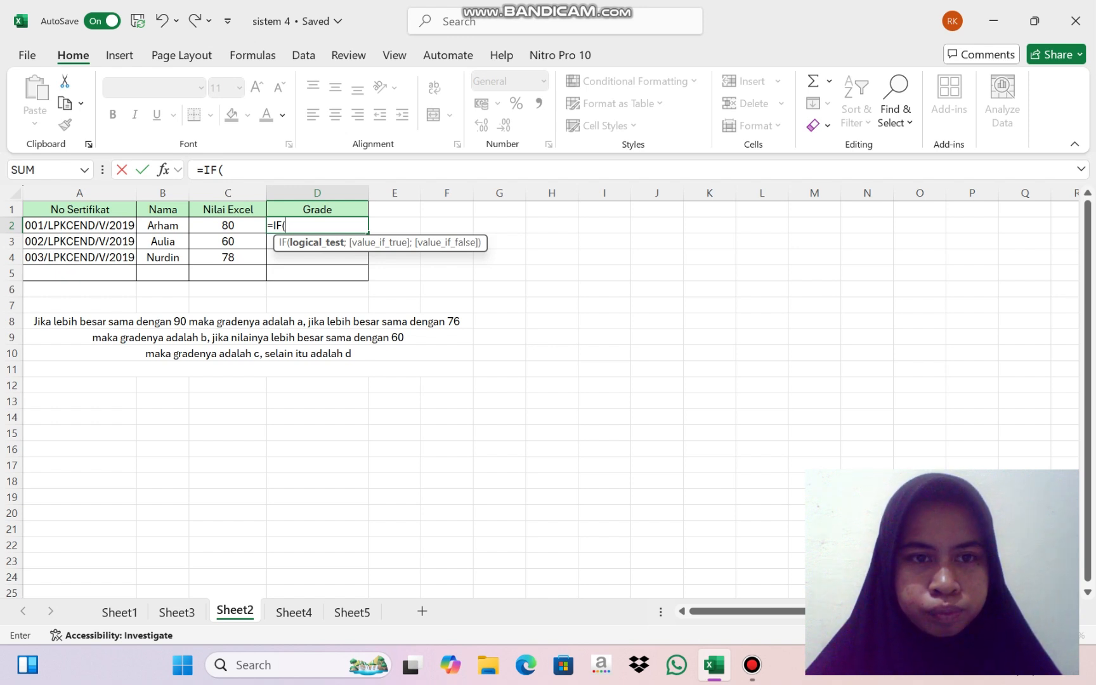
pyautogui.click(228, 225)
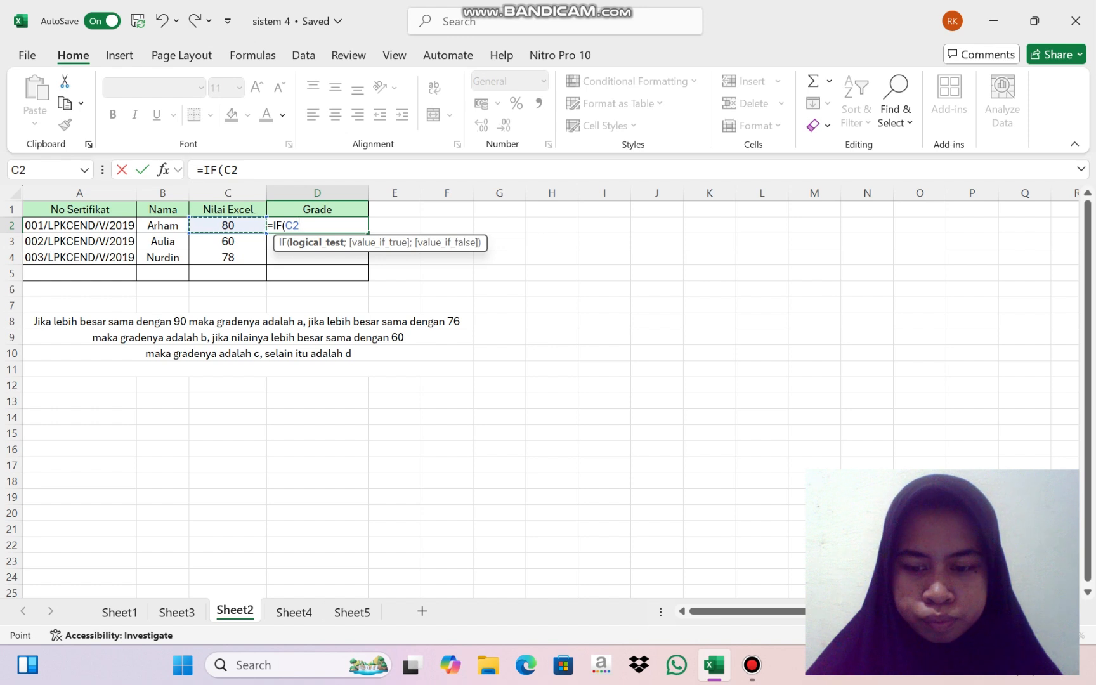
pyautogui.write('>')
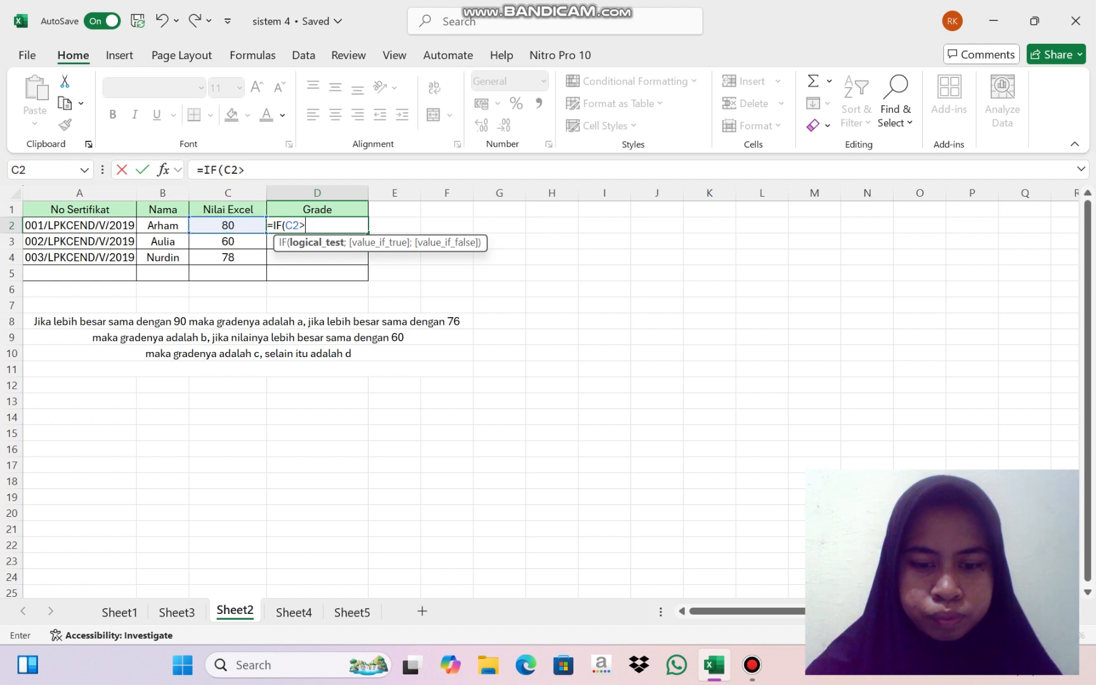
pyautogui.write('=')
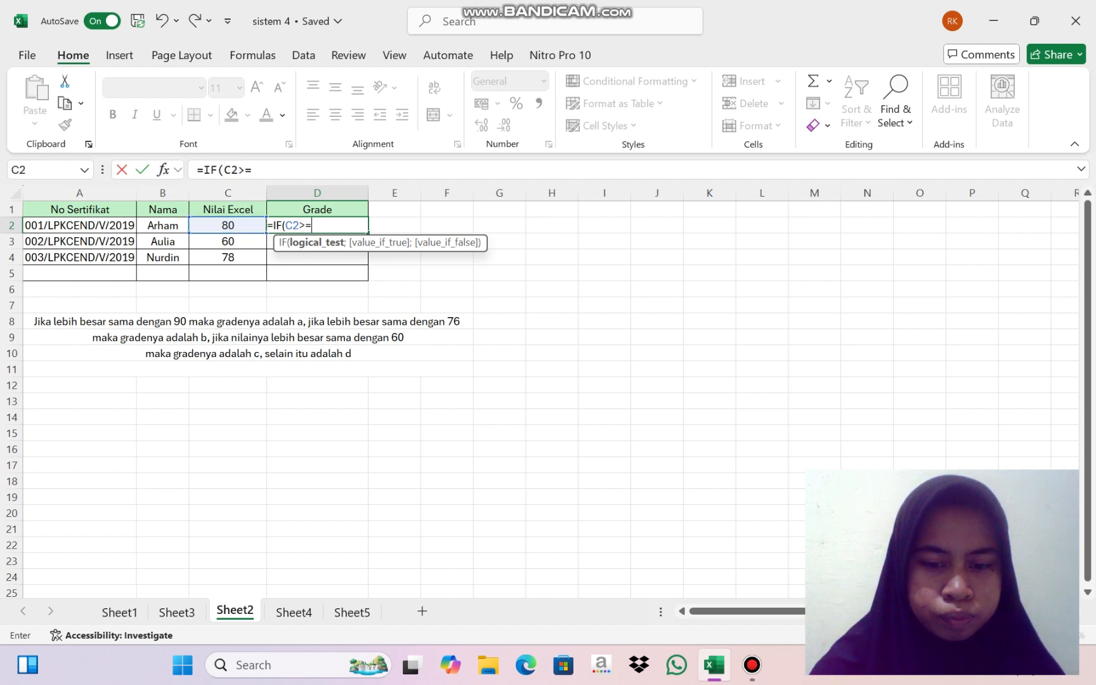
pyautogui.write('90')
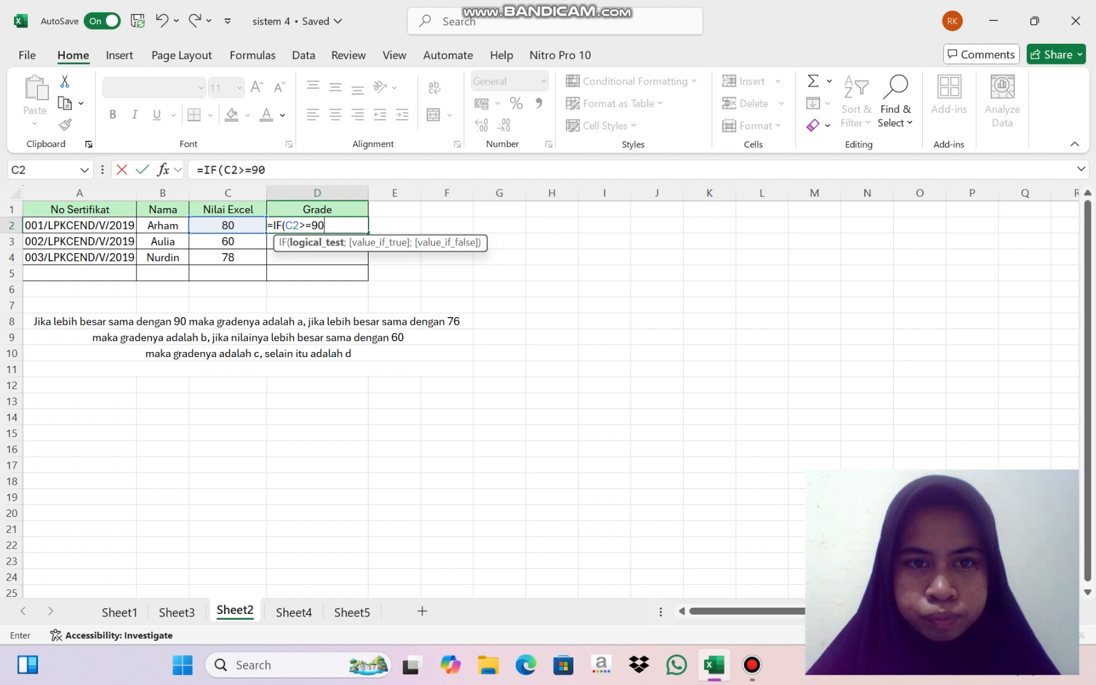
pyautogui.write(';')
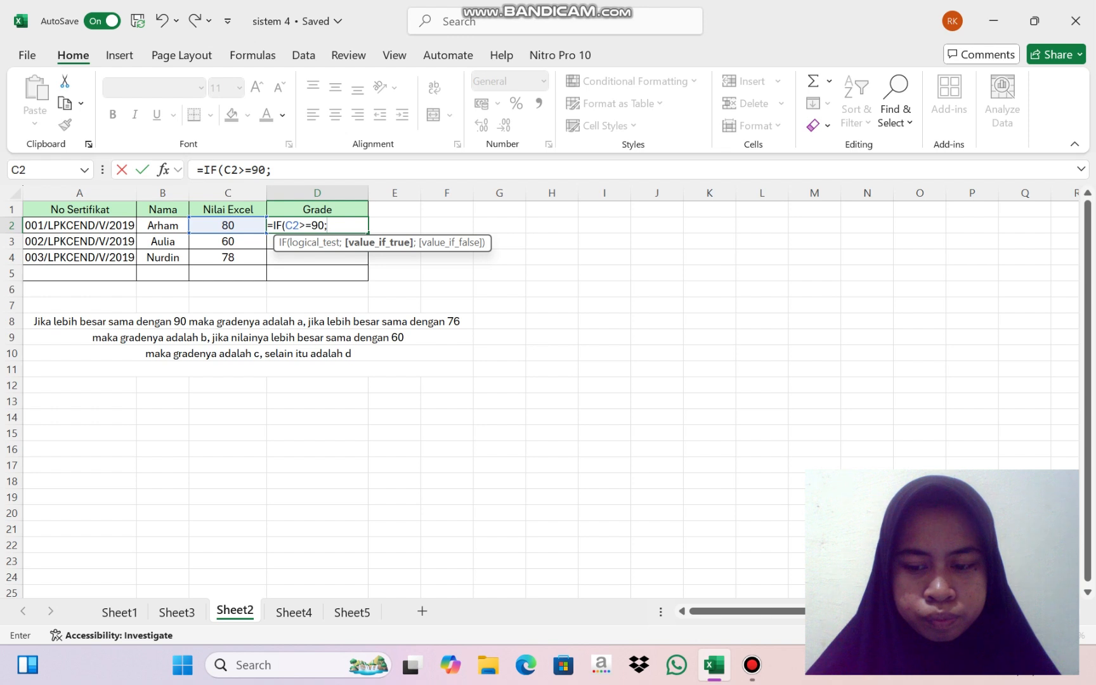
pyautogui.write('"A"')
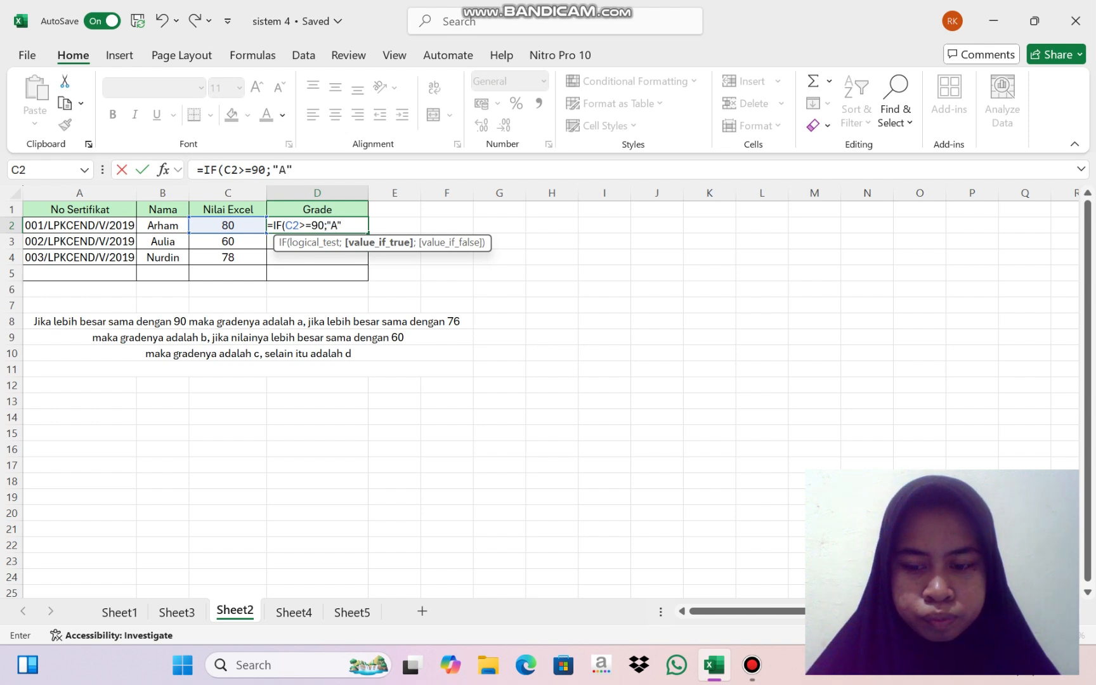
pyautogui.write(';')
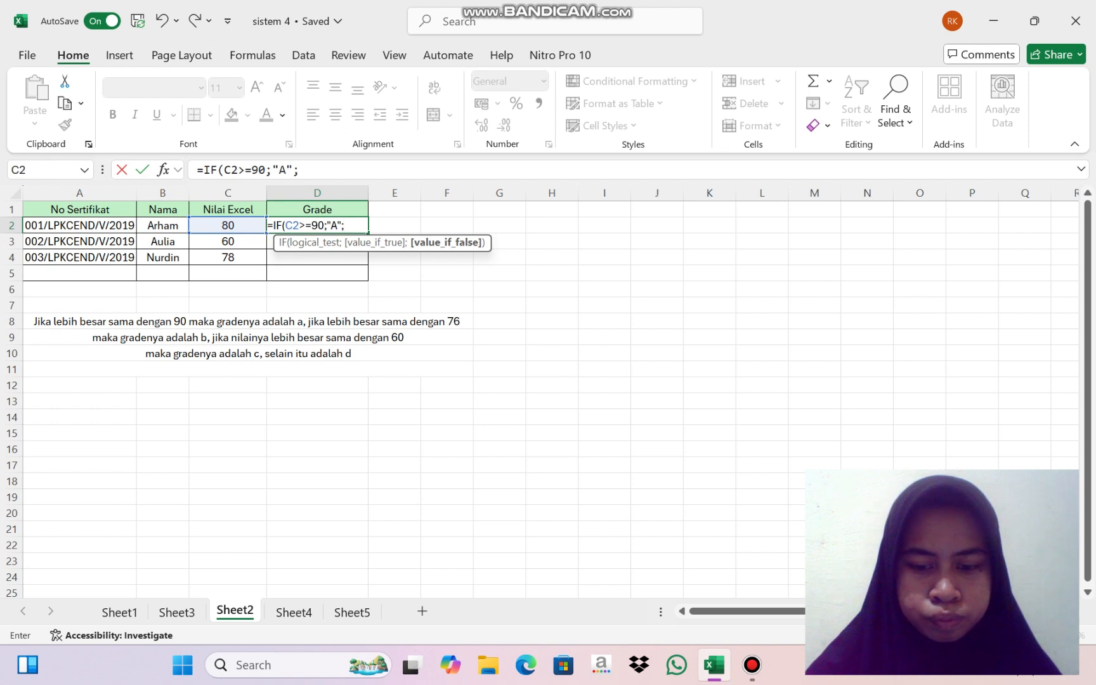
# Step: Extend the D2 formula with a nested condition for grade B, IF(C3>=76;"B"
pyautogui.write('IF')
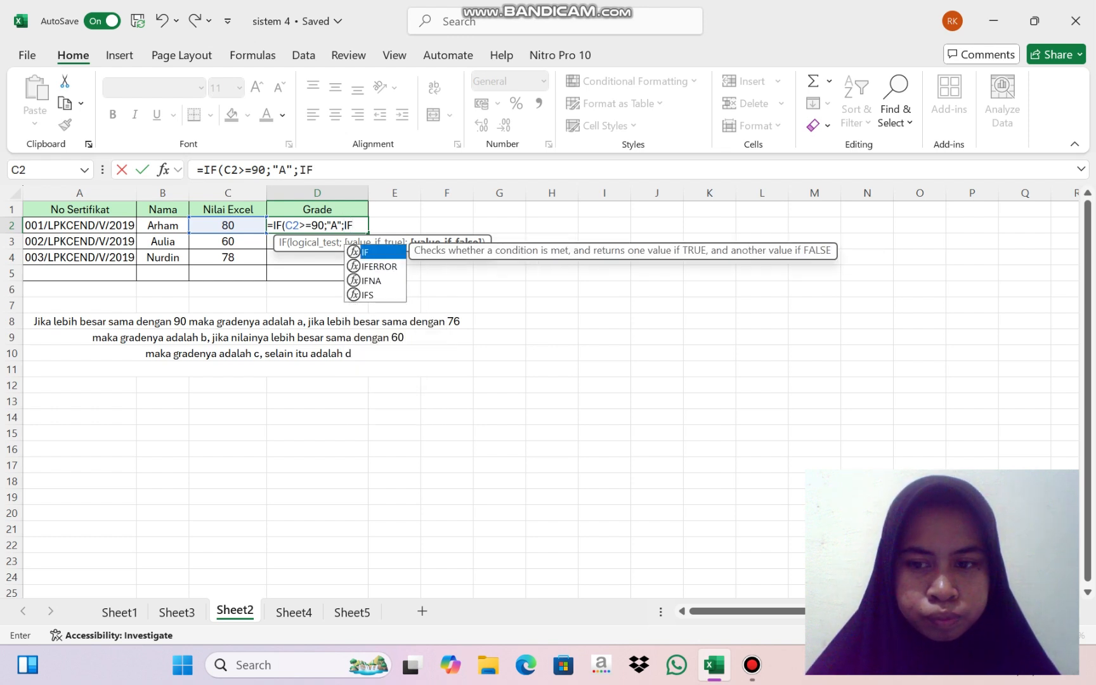
pyautogui.write('(')
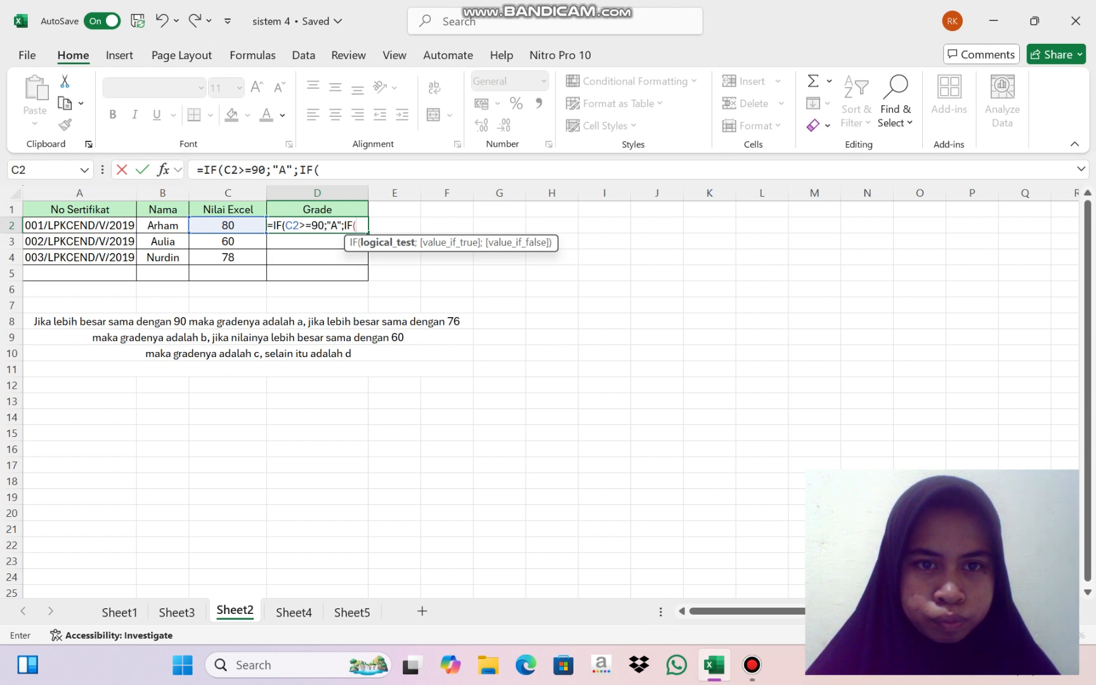
pyautogui.press('Left')
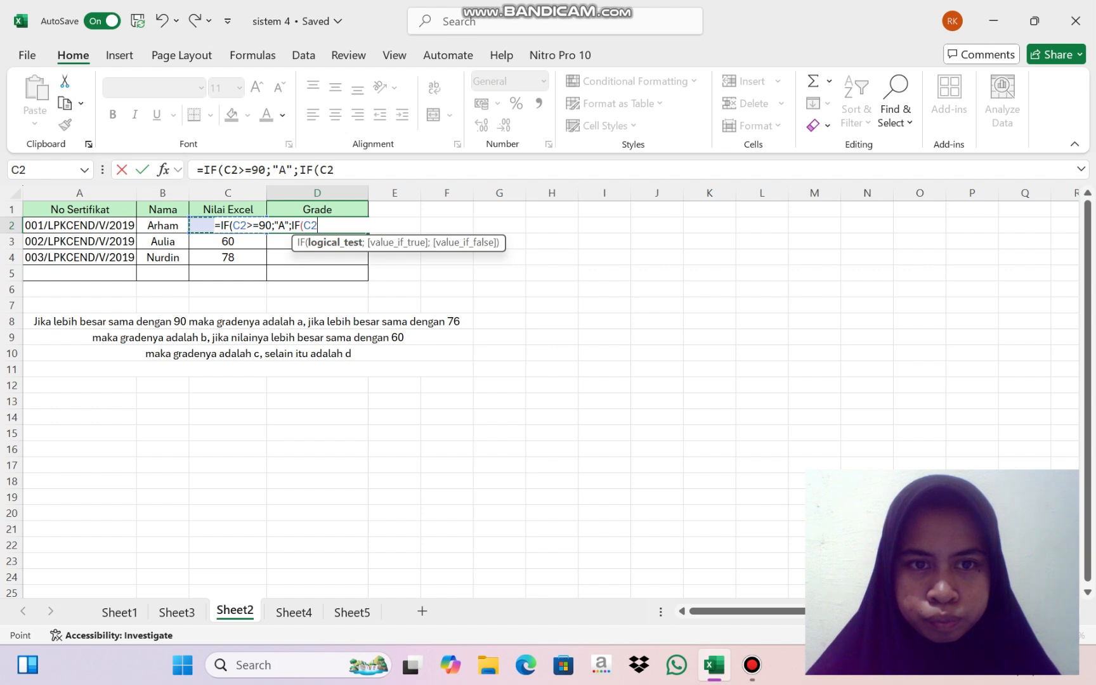
pyautogui.press('BackSpace')
pyautogui.press('BackSpace')
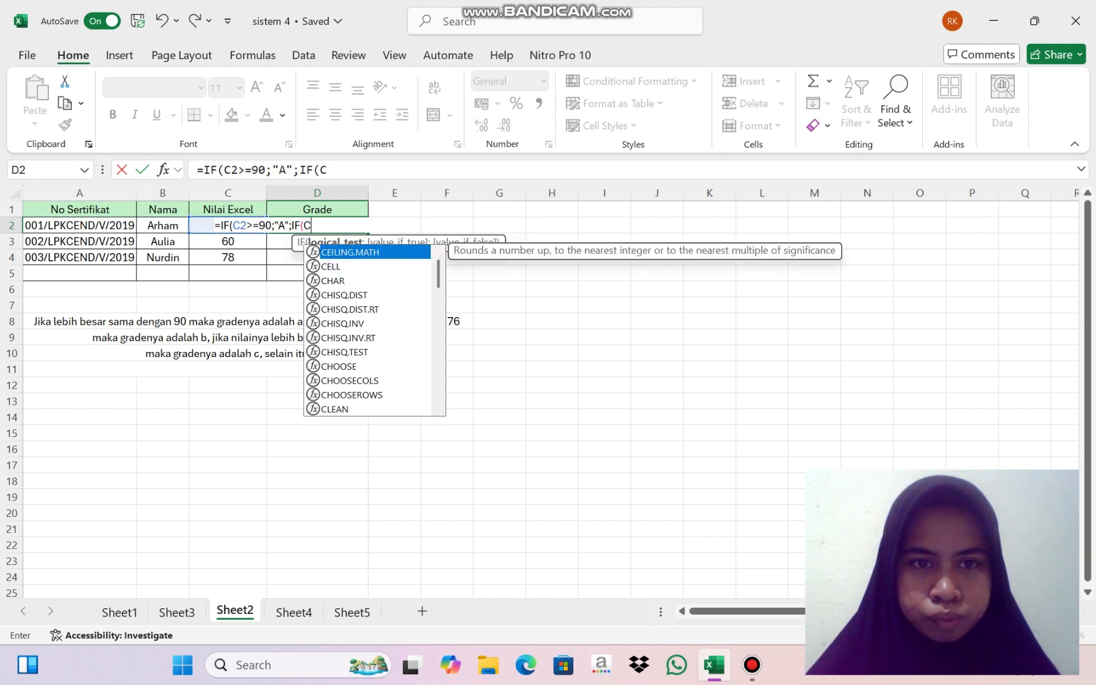
pyautogui.click(227, 242)
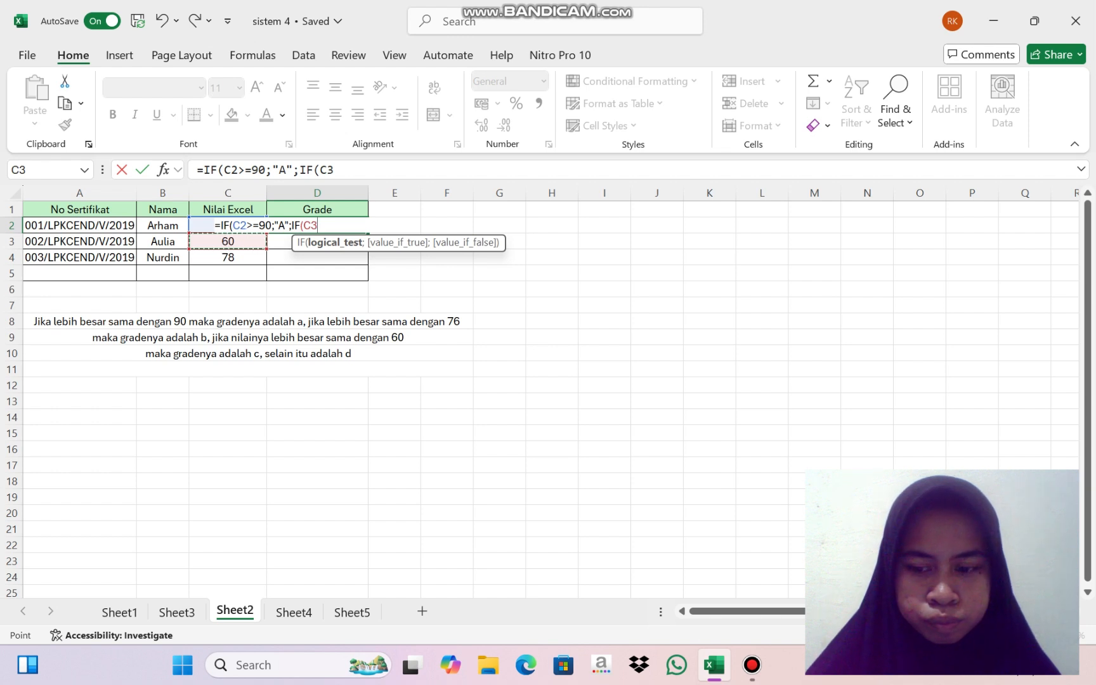
pyautogui.write('>')
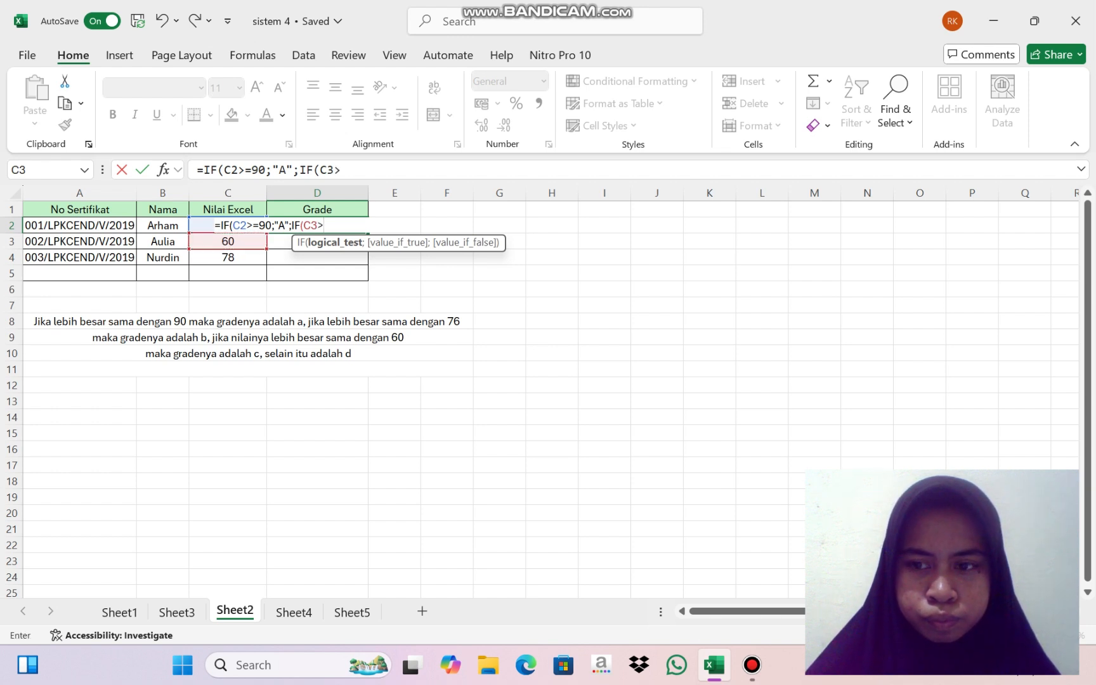
pyautogui.write('=7')
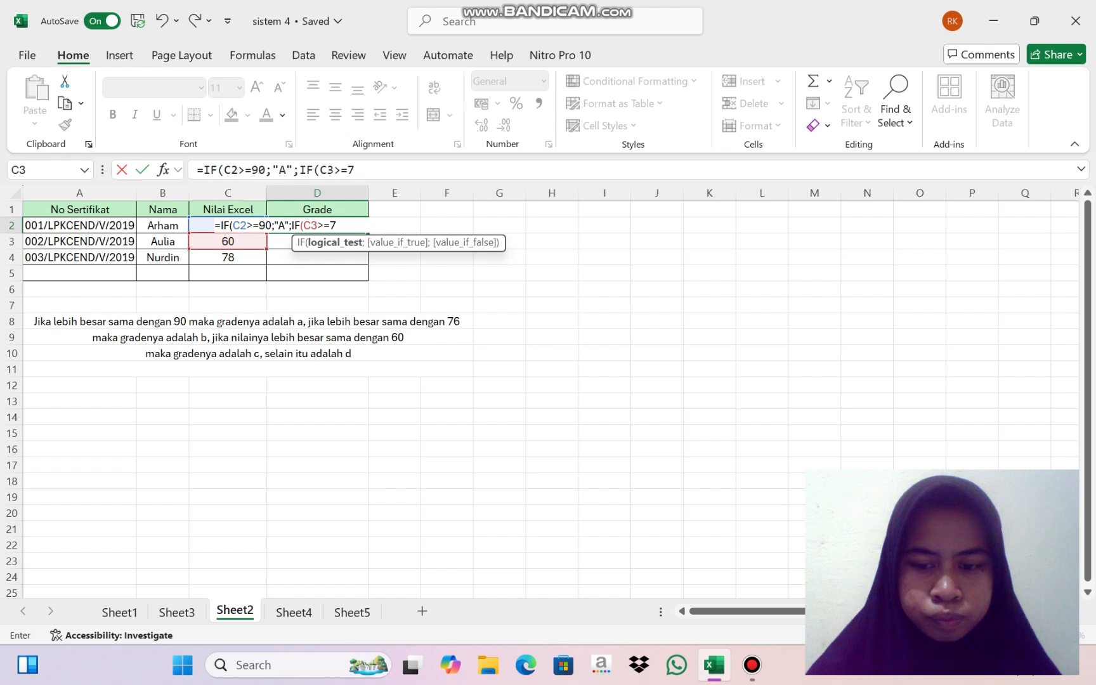
pyautogui.write('6;')
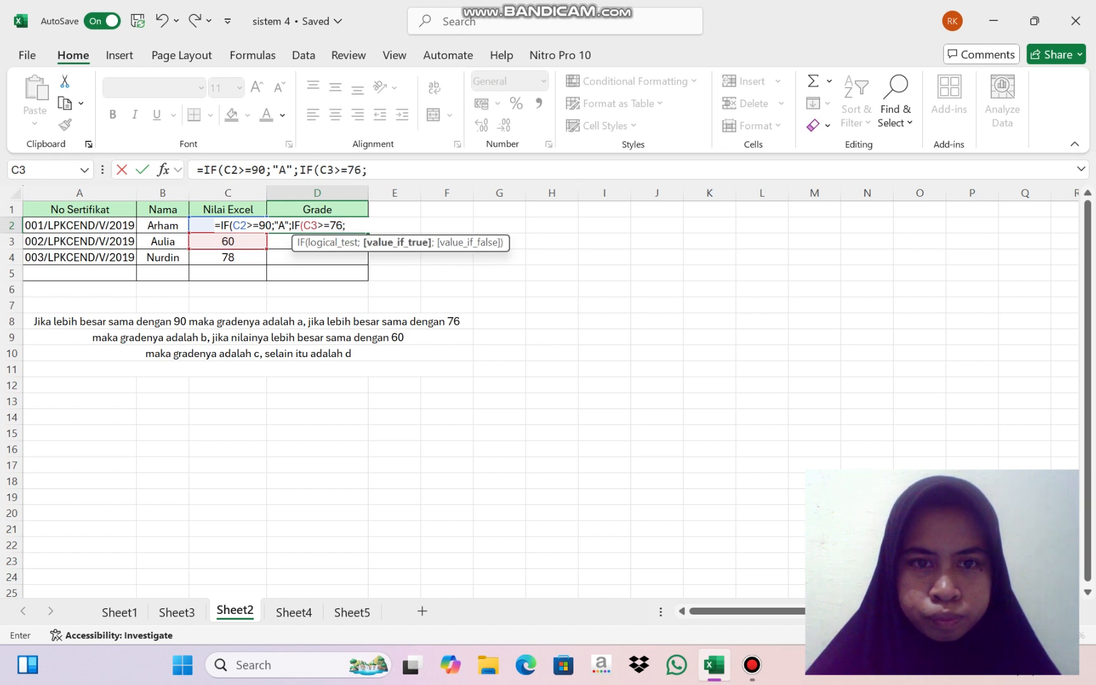
pyautogui.write('"B')
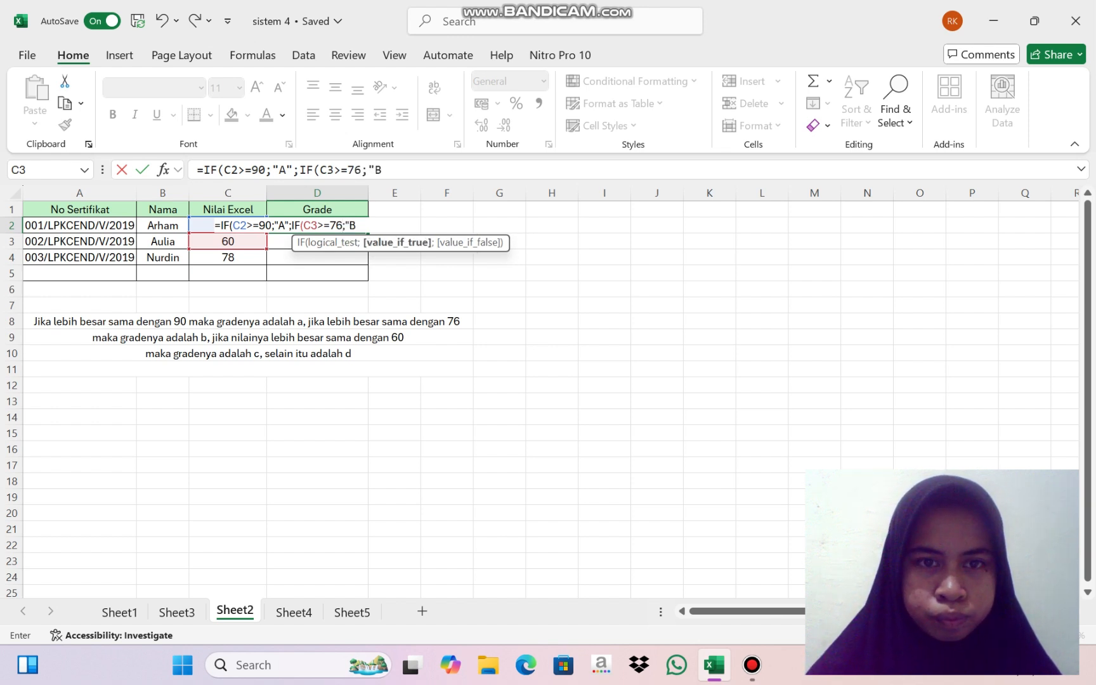
pyautogui.write('"')
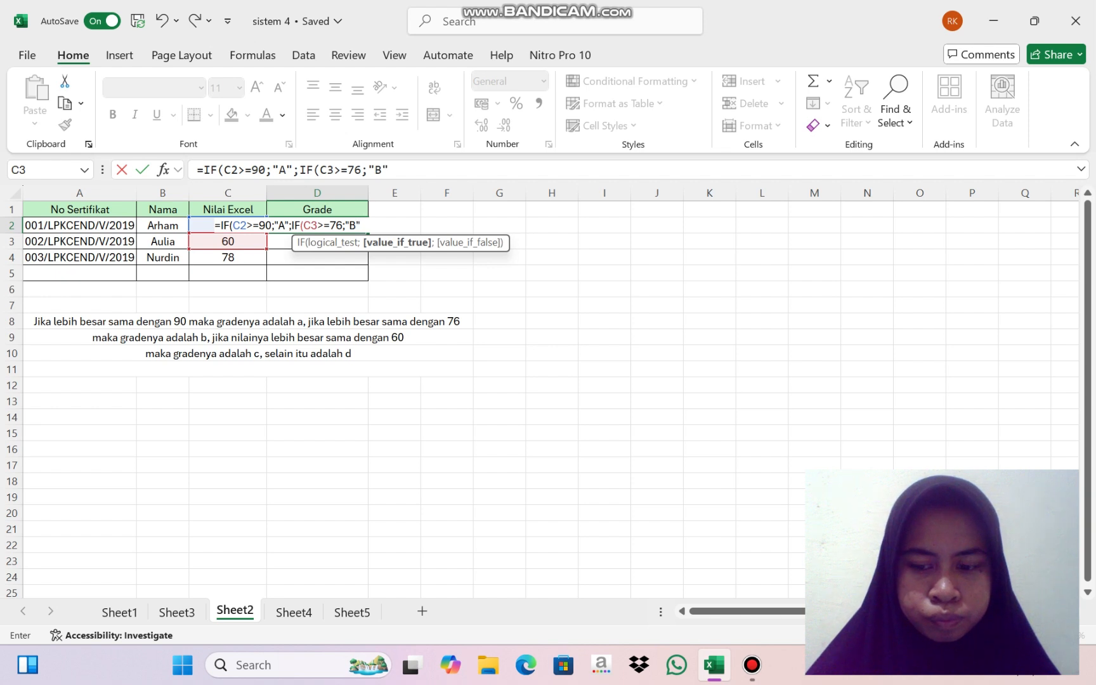
# Step: Add a third nested condition for grade C to the D2 formula, IF(C4>=60;"C"
pyautogui.write(';I')
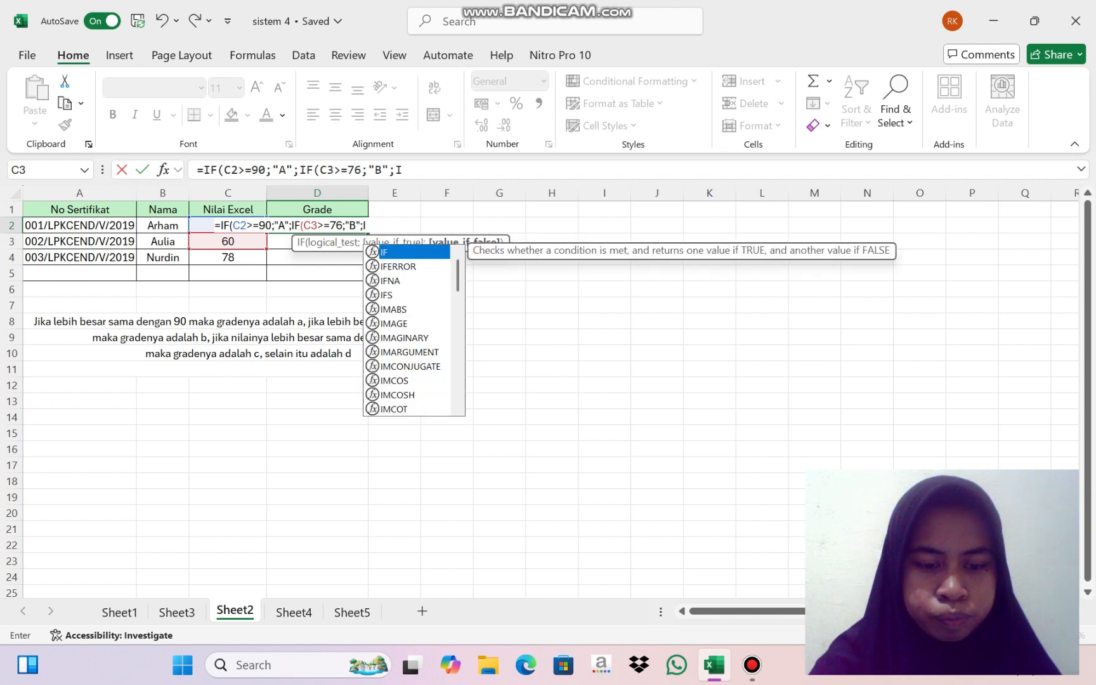
pyautogui.write('F(')
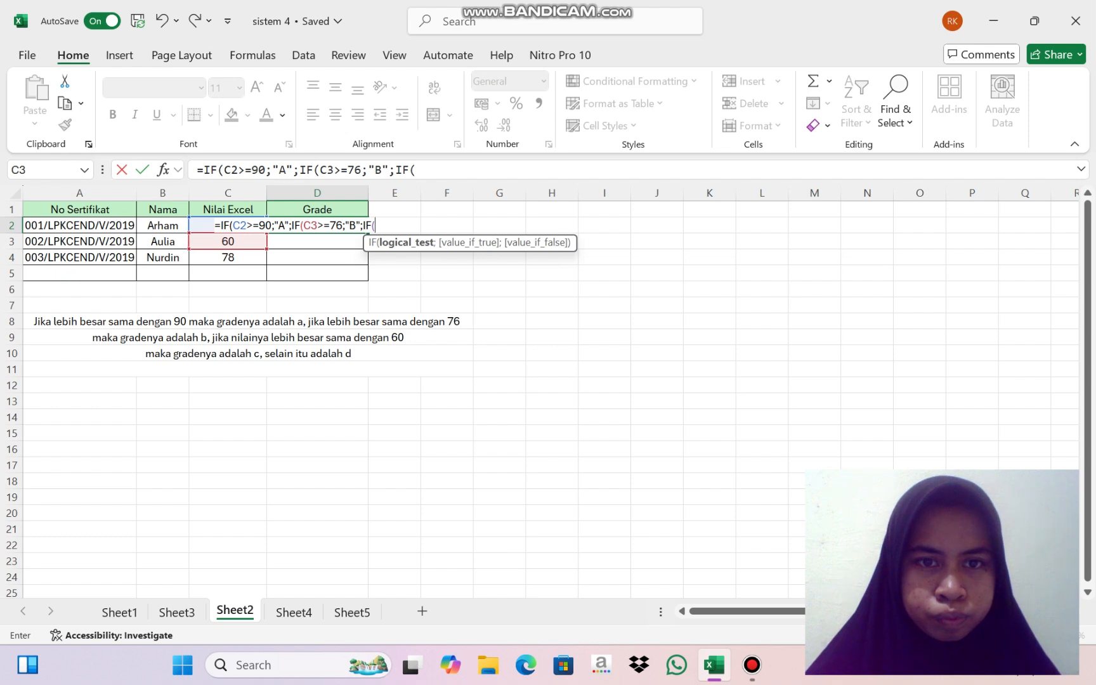
pyautogui.click(227, 258)
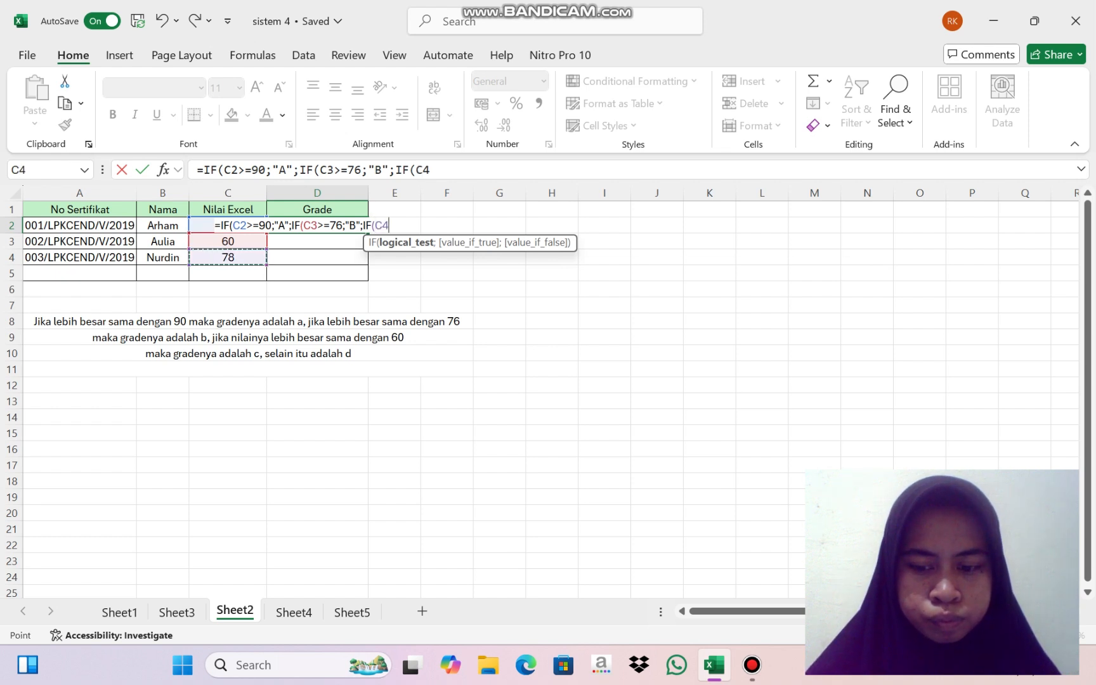
pyautogui.write('>')
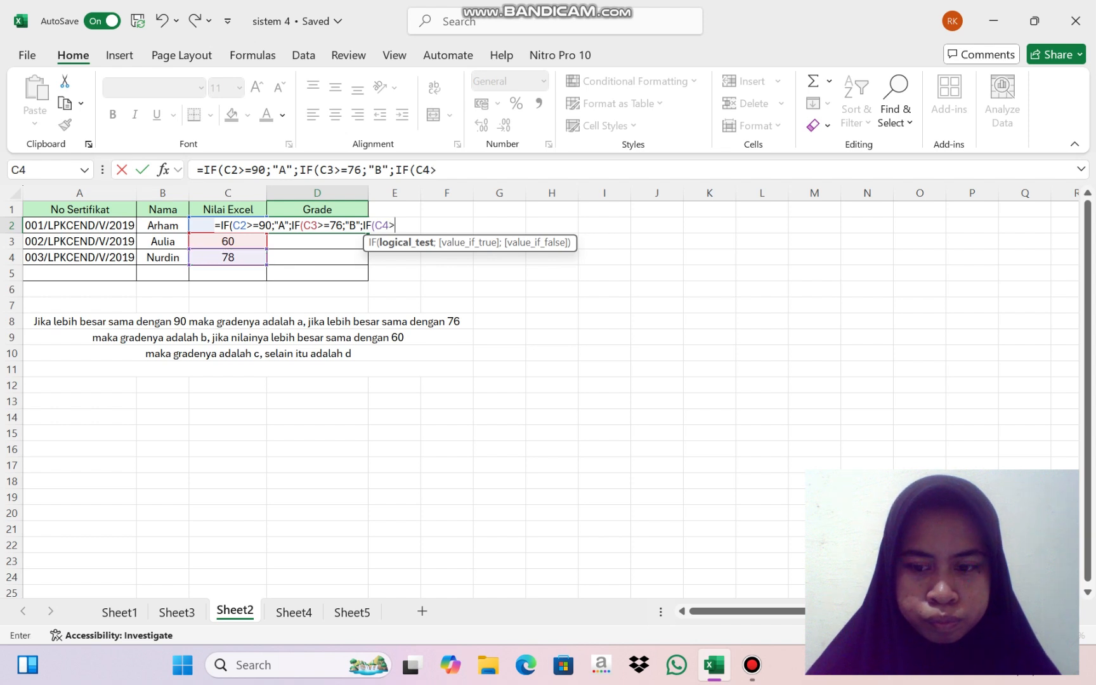
pyautogui.write('=60')
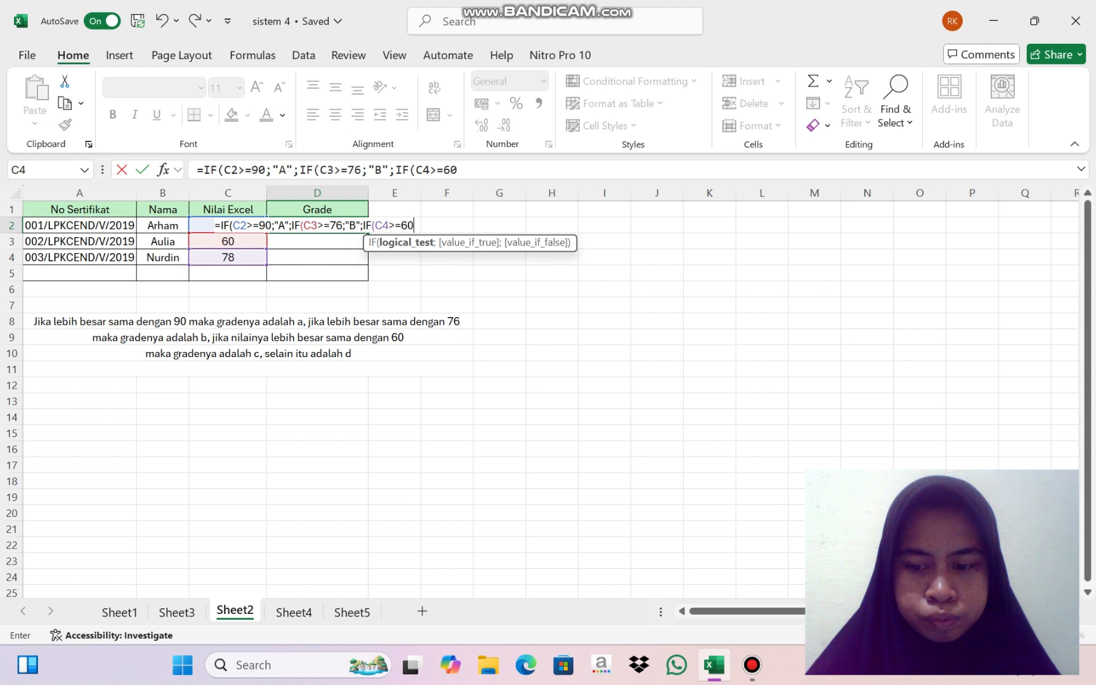
pyautogui.write(';')
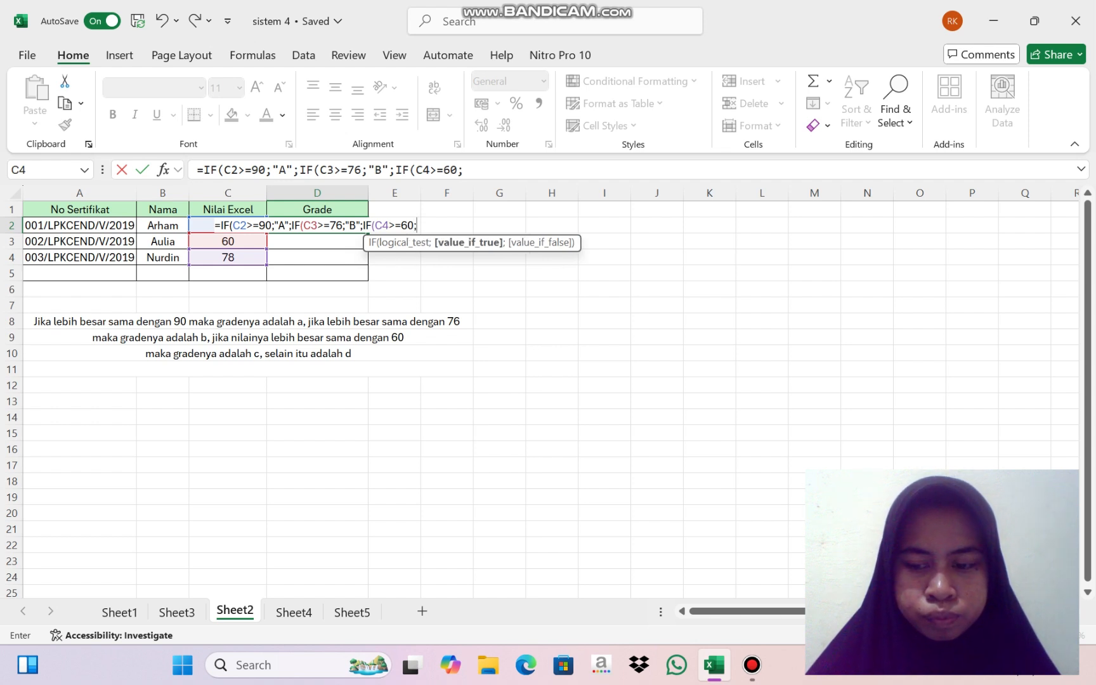
pyautogui.write('"C"')
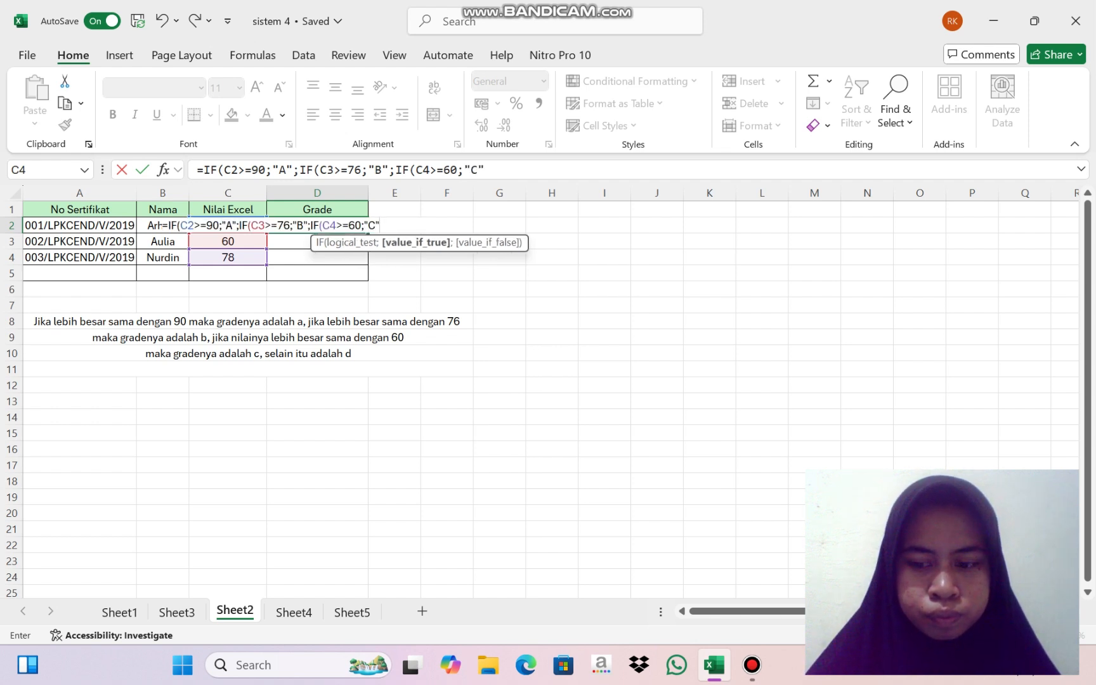
# Step: Add "D" as the fallback grade, close all three nested IFs and enter the D2 formula
pyautogui.write(';"')
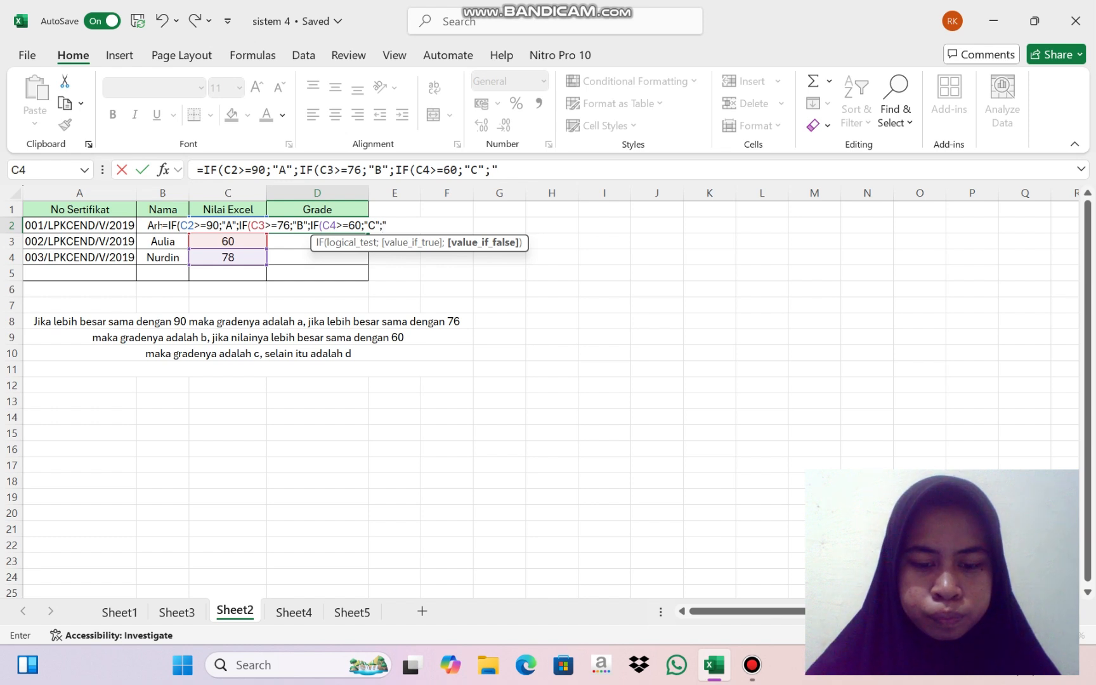
pyautogui.write('D"')
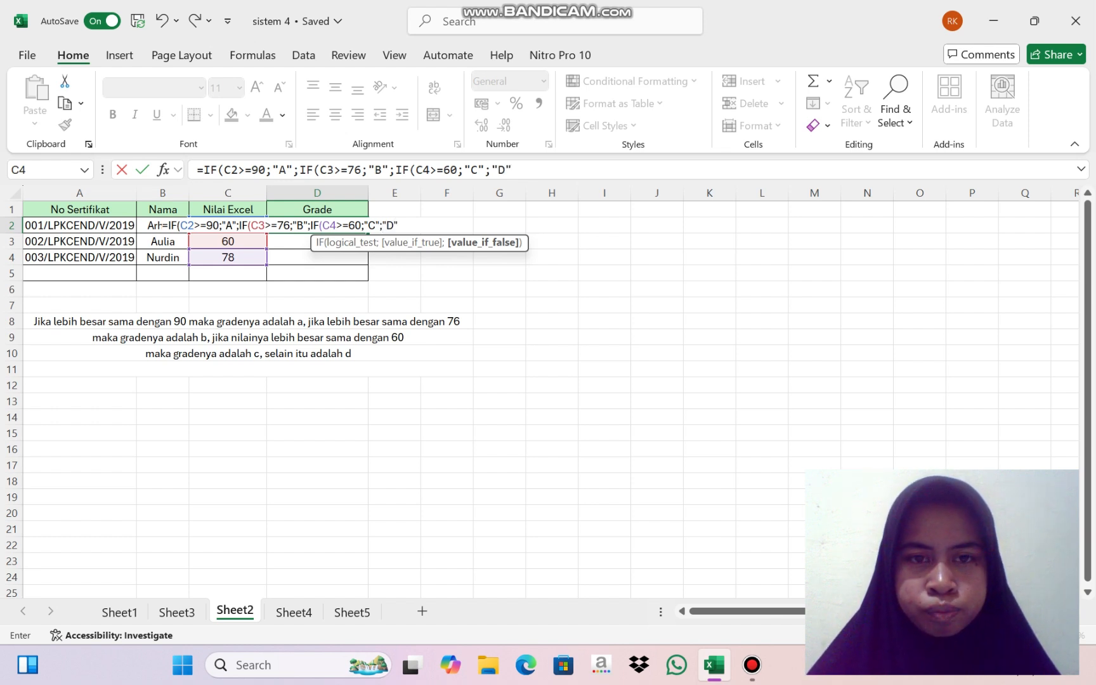
pyautogui.write(')))')
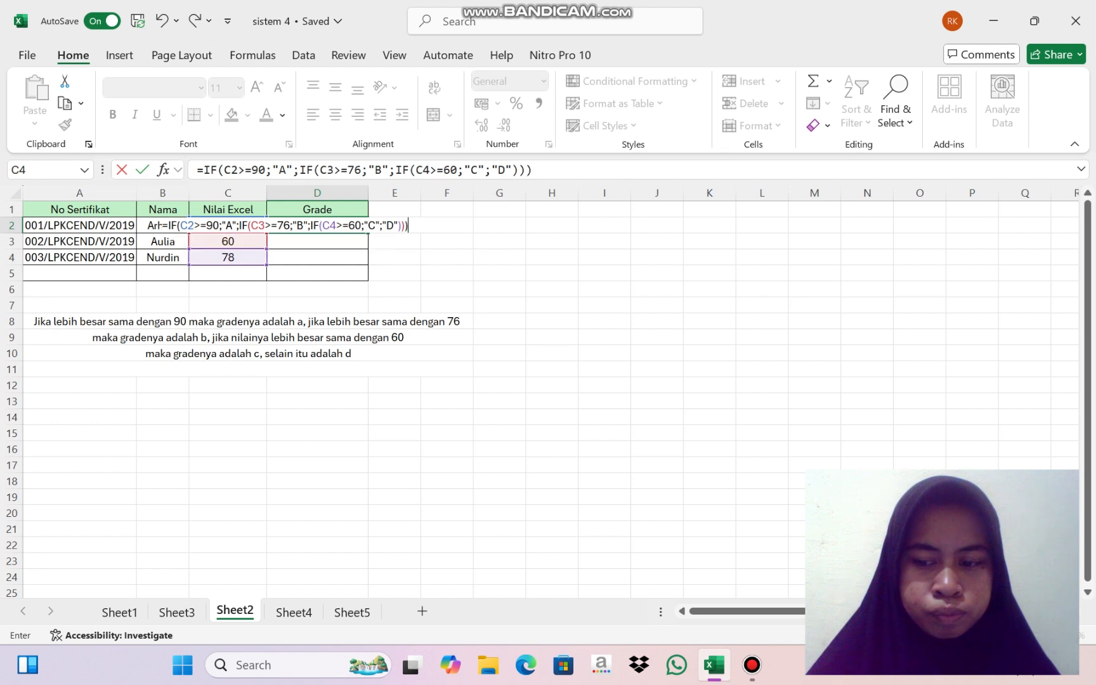
pyautogui.press('Return')
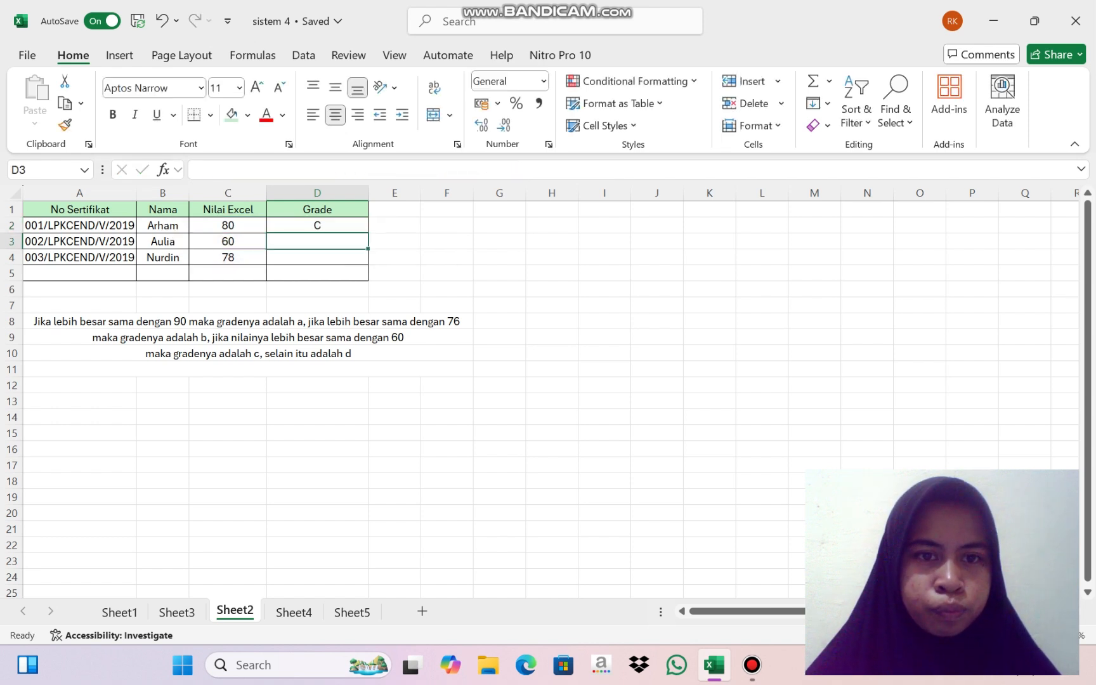
# Step: Fill the D2 grade formula down the Grade column through D5
pyautogui.click(317, 225)
pyautogui.moveTo(363, 229); pyautogui.dragTo(368, 278)
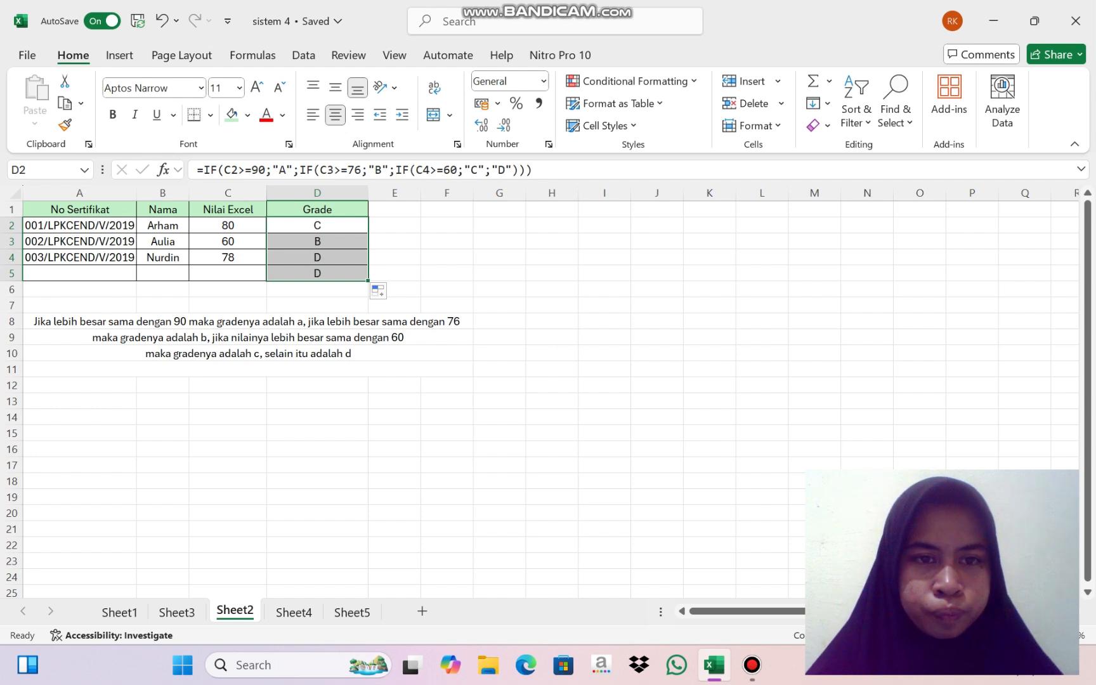
pyautogui.click(395, 274)
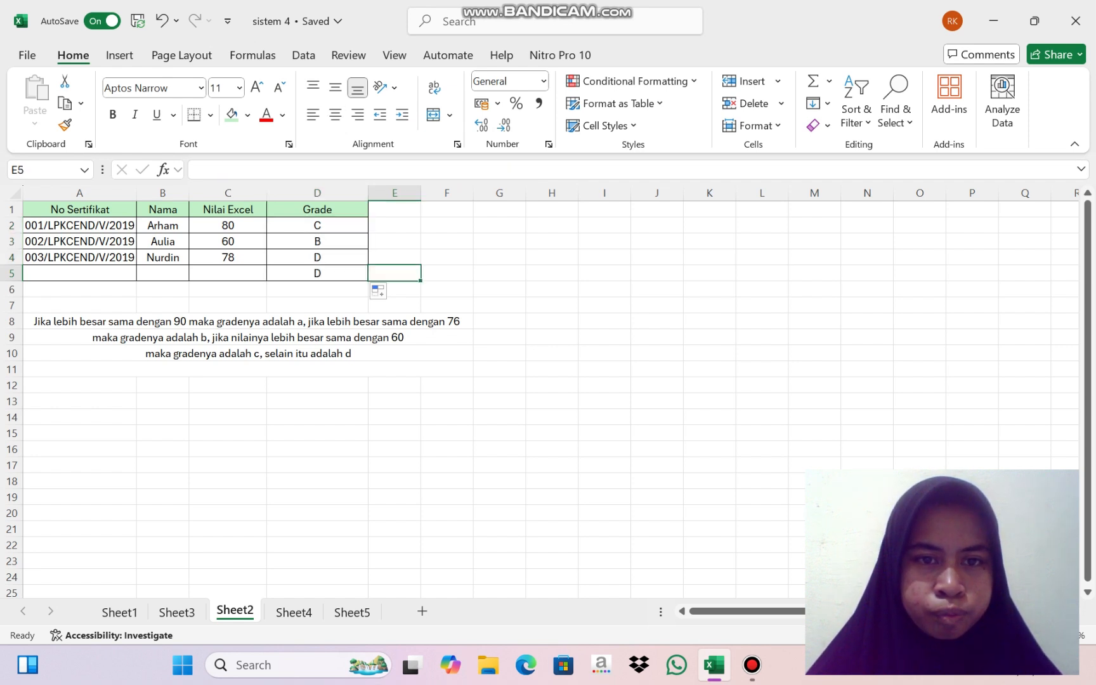
# Step: Clear the grade formula from D5, the table row without a student
pyautogui.click(316, 273)
pyautogui.press('BackSpace')
pyautogui.click(395, 418)
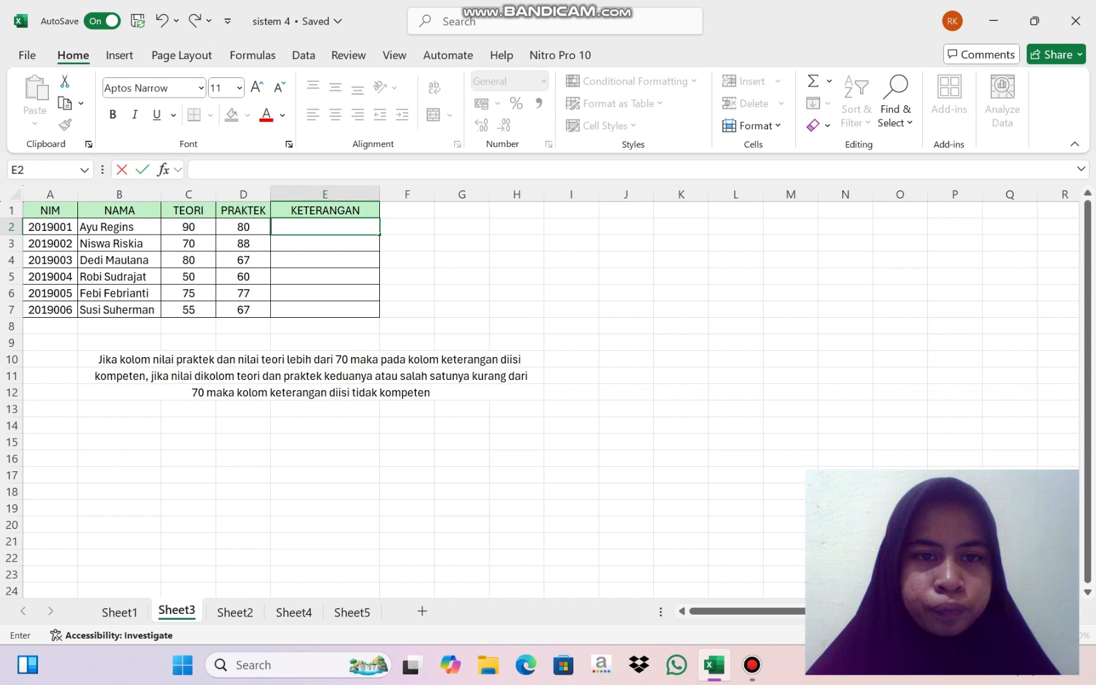
# Step: Start an IF formula in E2 with a nested AND whose first condition is C2>70
pyautogui.press('F2')
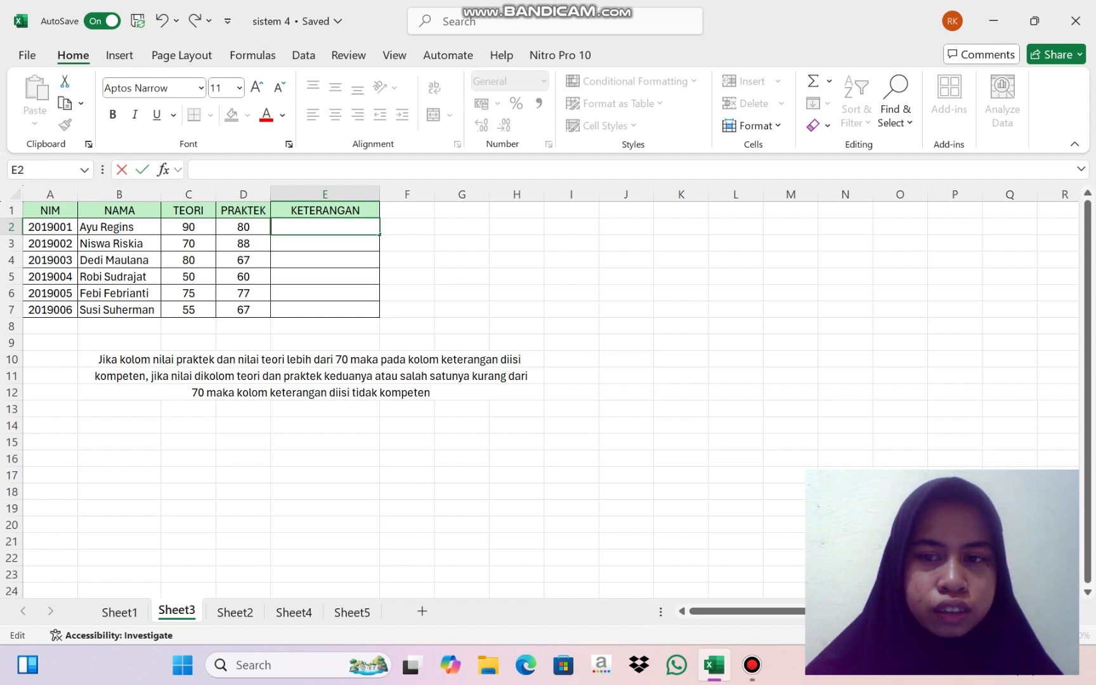
pyautogui.write('=')
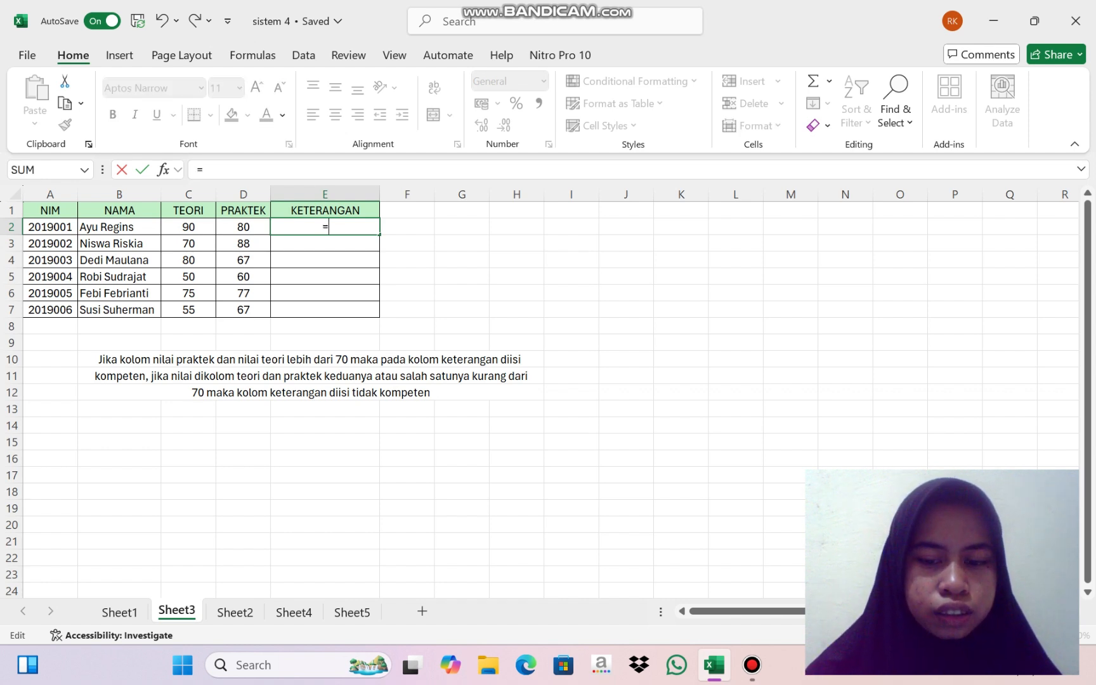
pyautogui.write('IF')
pyautogui.press('Escape')
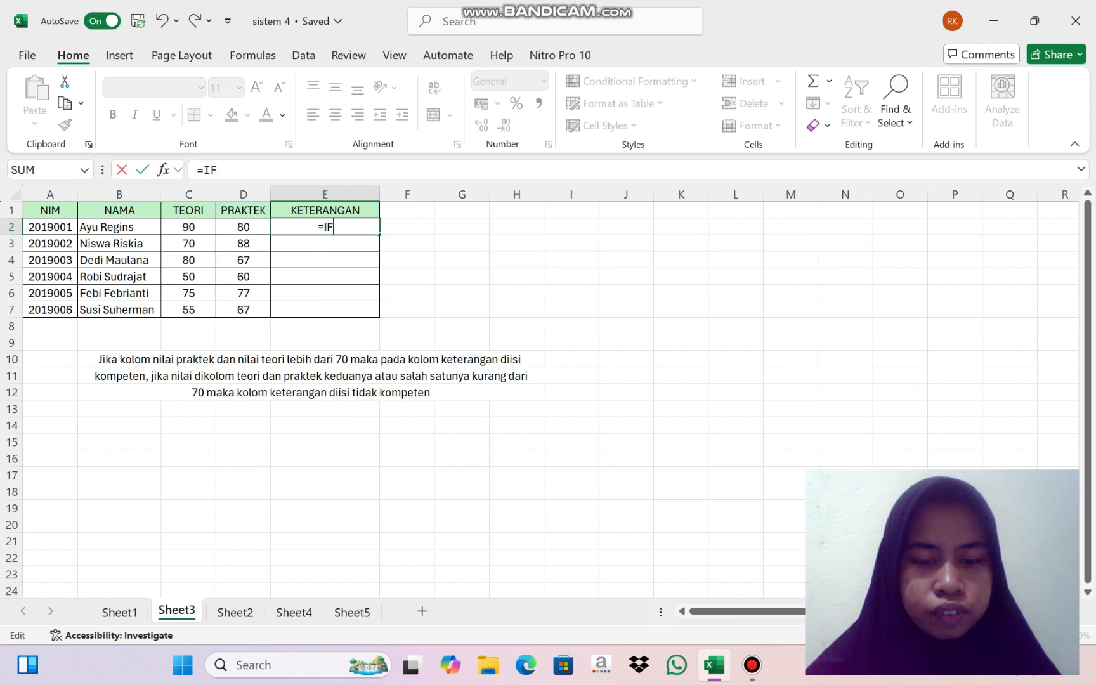
pyautogui.write('(')
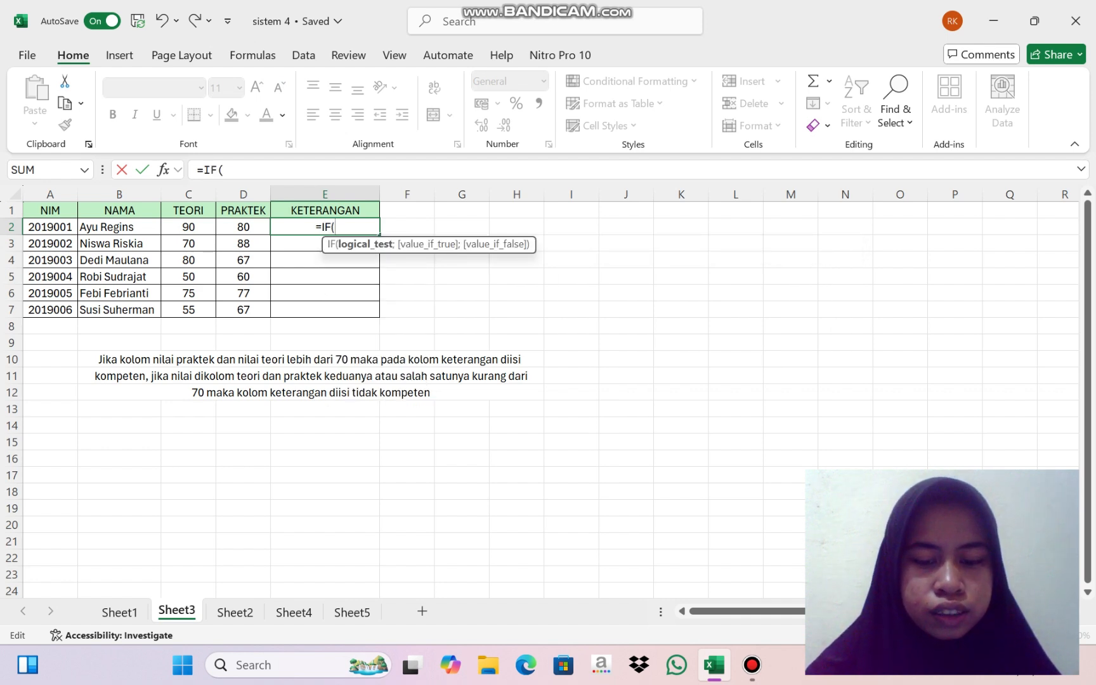
pyautogui.write('AND')
pyautogui.press('Escape')
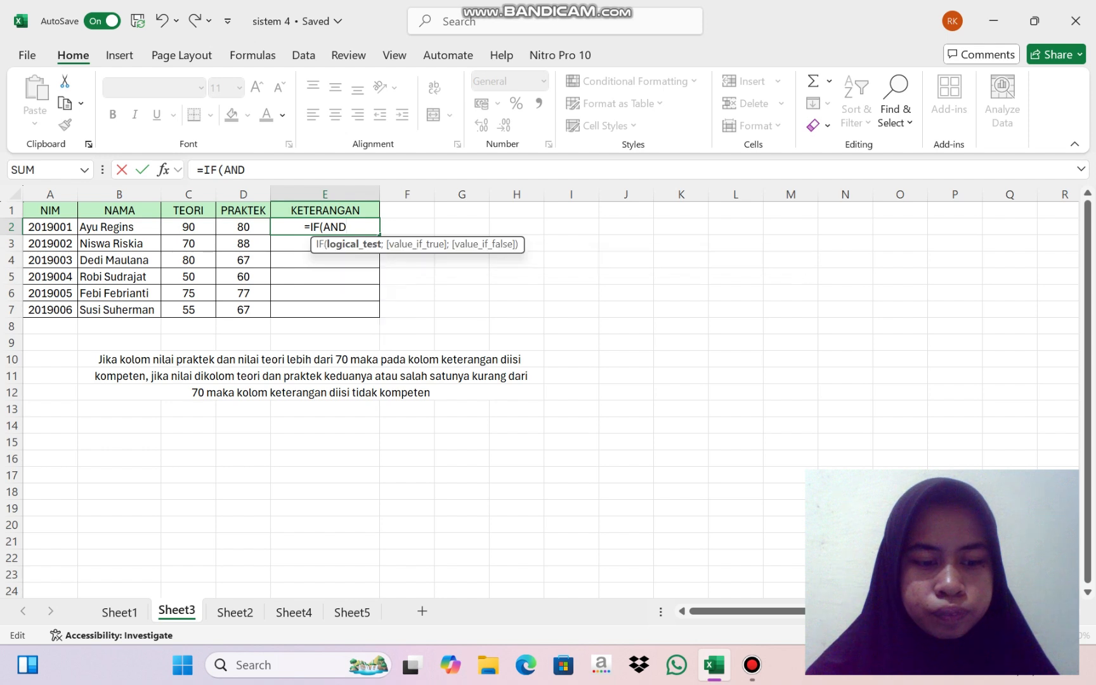
pyautogui.write('(')
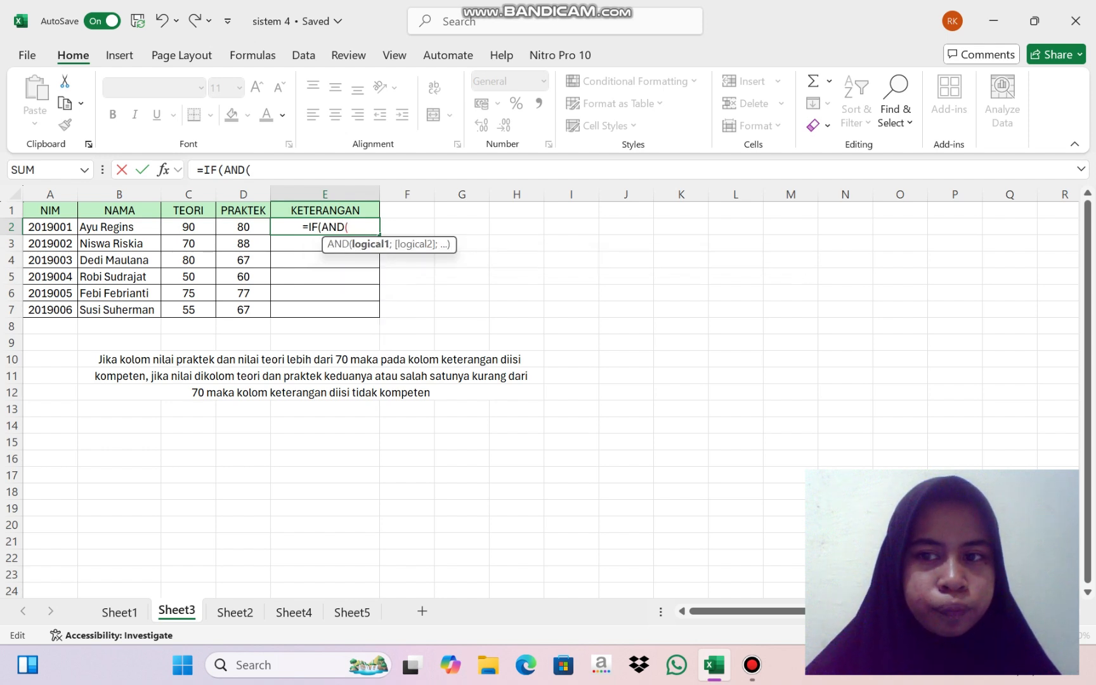
pyautogui.click(189, 227)
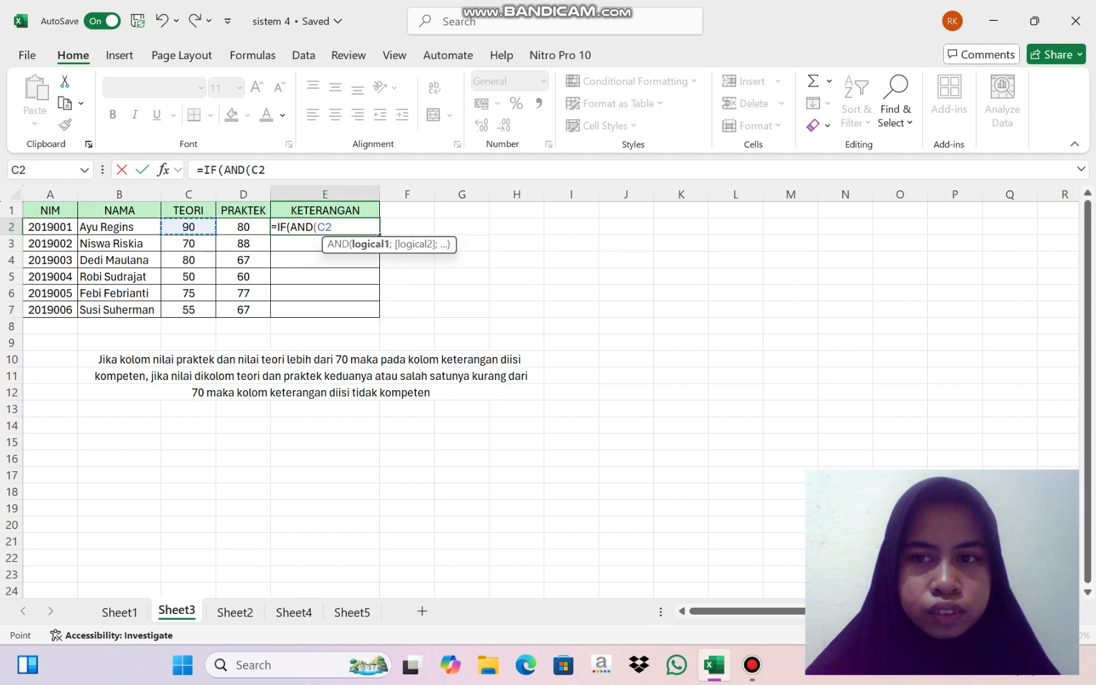
pyautogui.write('>')
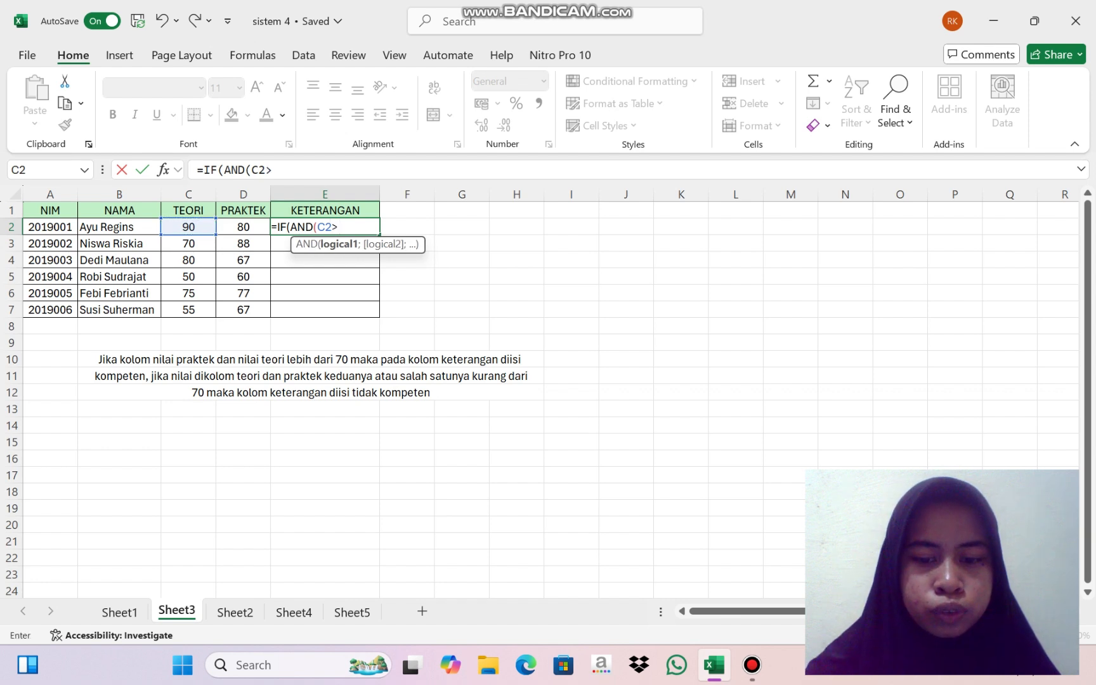
pyautogui.write('70')
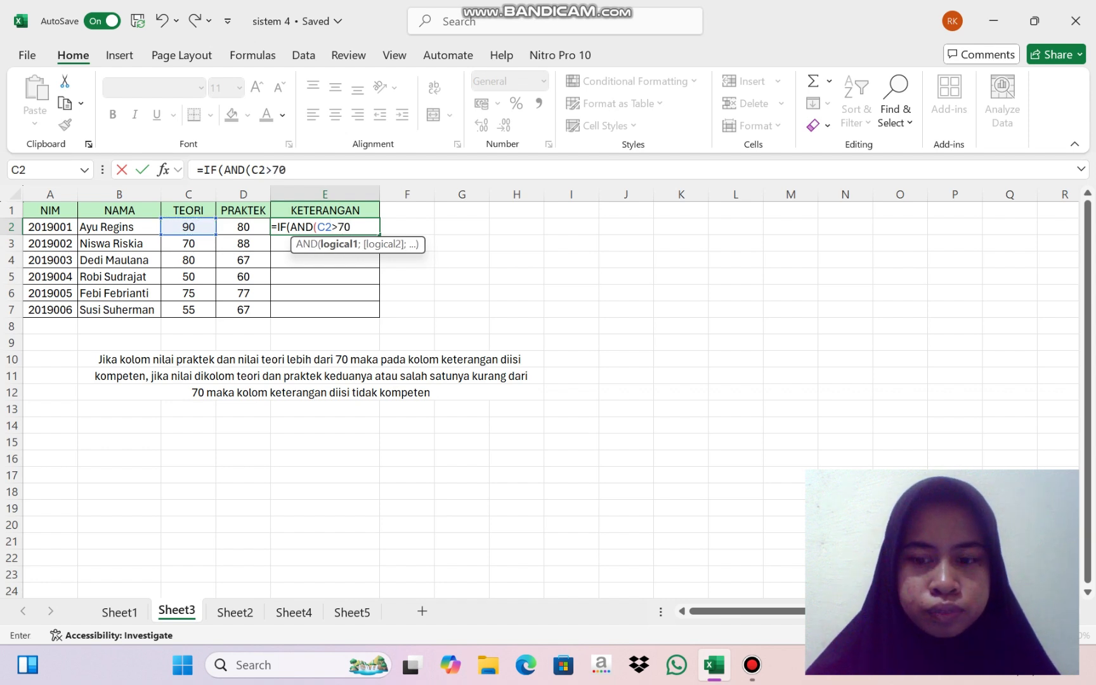
# Step: Add D2>70 as the second AND condition in the E2 formula and close the AND
pyautogui.write(';')
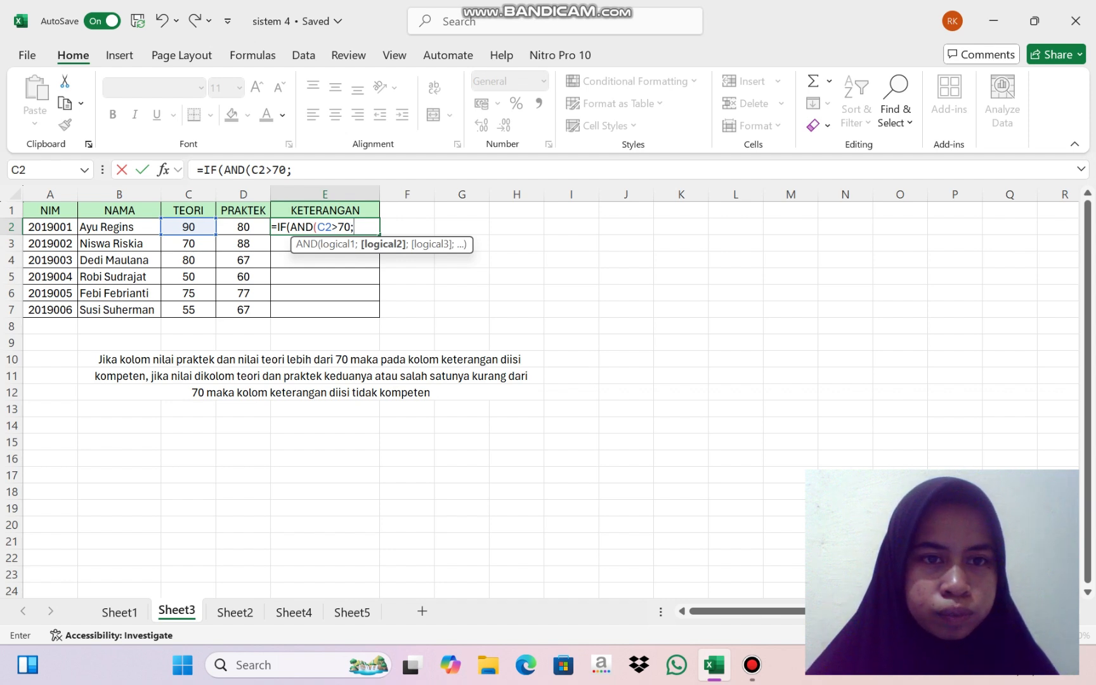
pyautogui.click(243, 227)
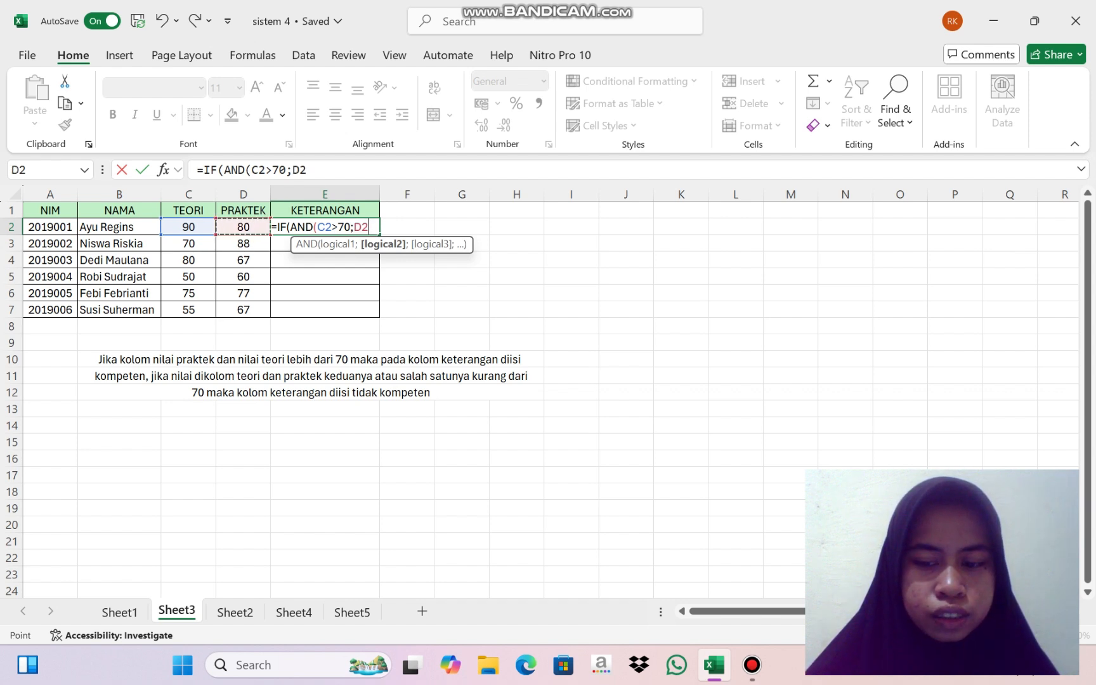
pyautogui.write('>7')
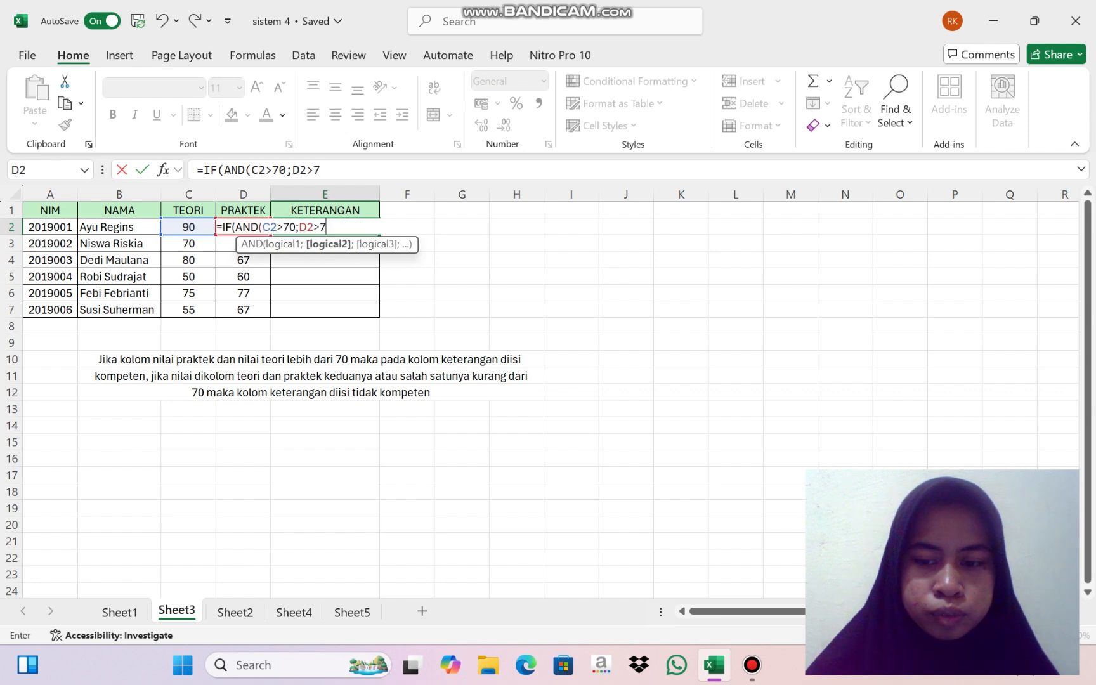
pyautogui.write('0')
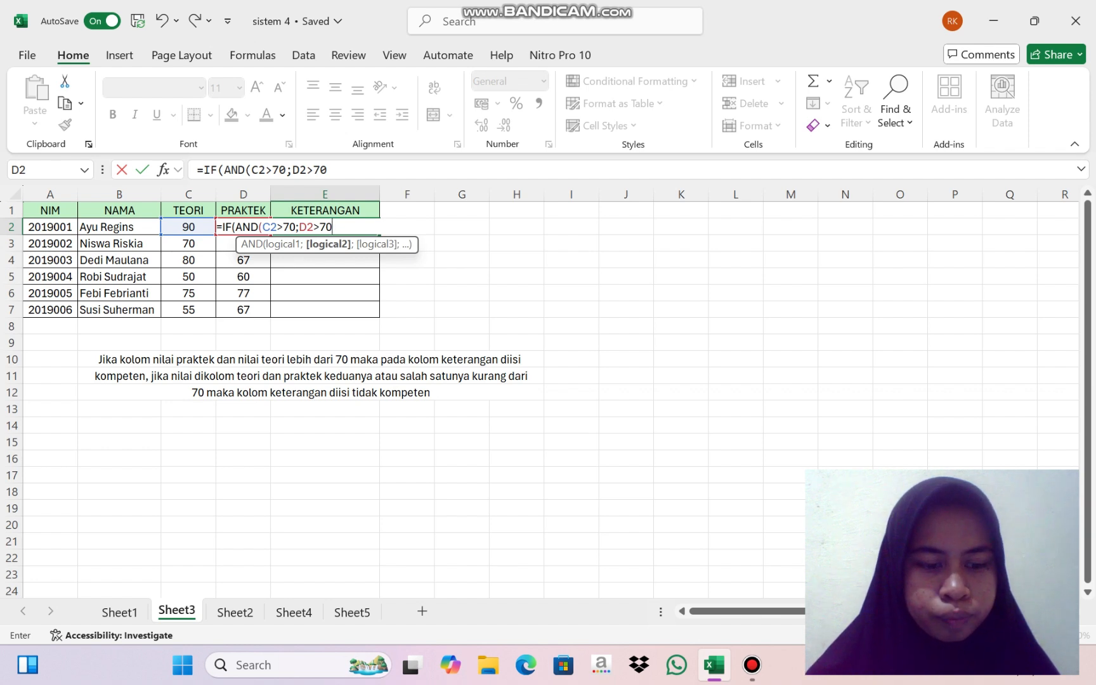
pyautogui.write(')')
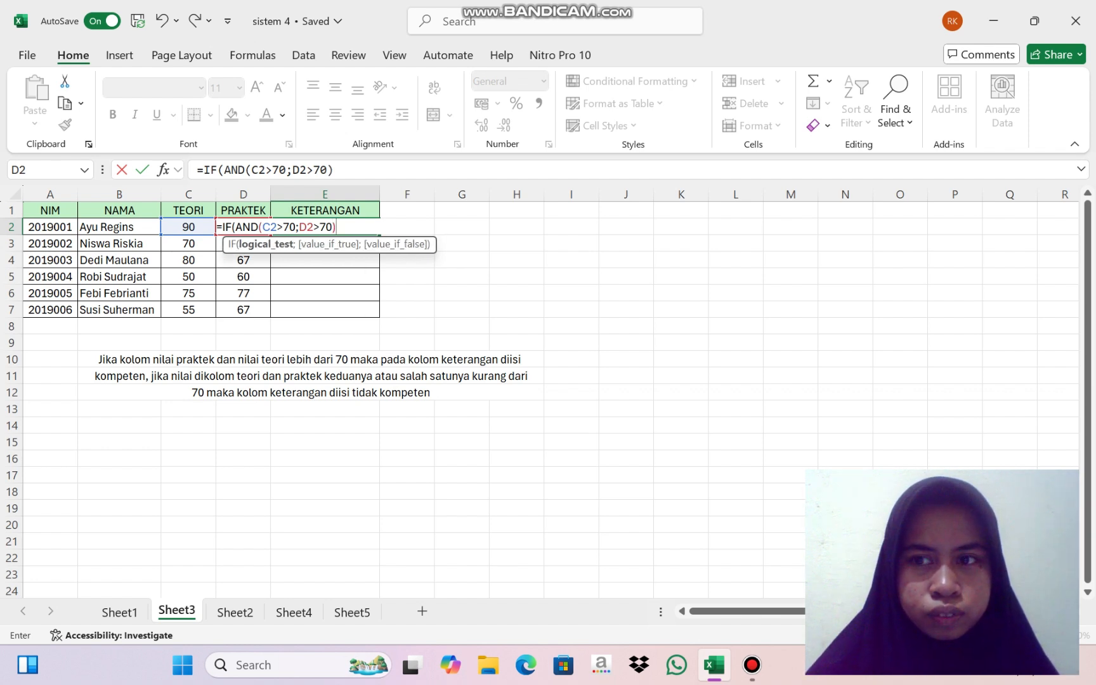
# Step: Add KOMPETEN as the value-if-true text of the E2 formula, ending it with a double quote
pyautogui.write(';')
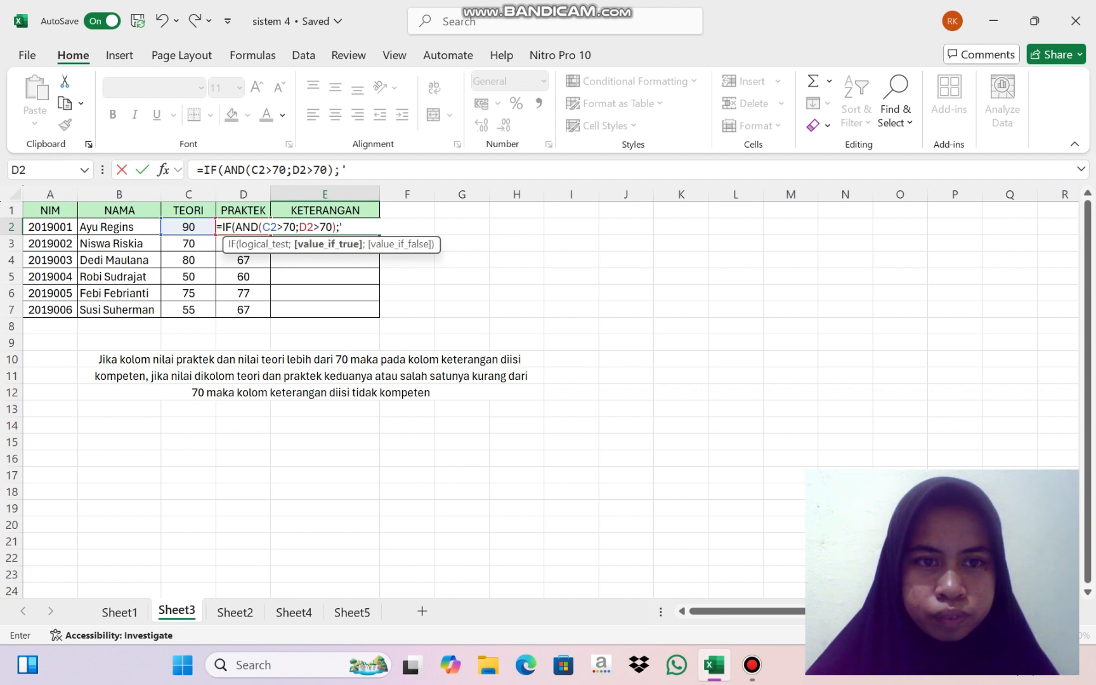
pyautogui.write("'")
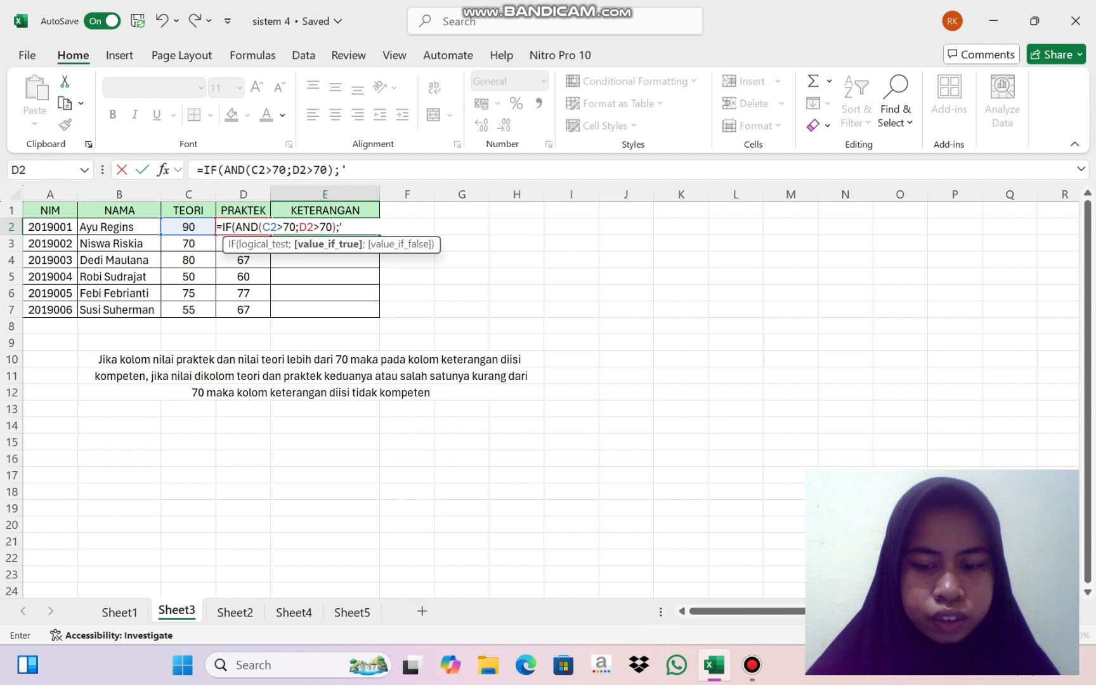
pyautogui.write('KOMP')
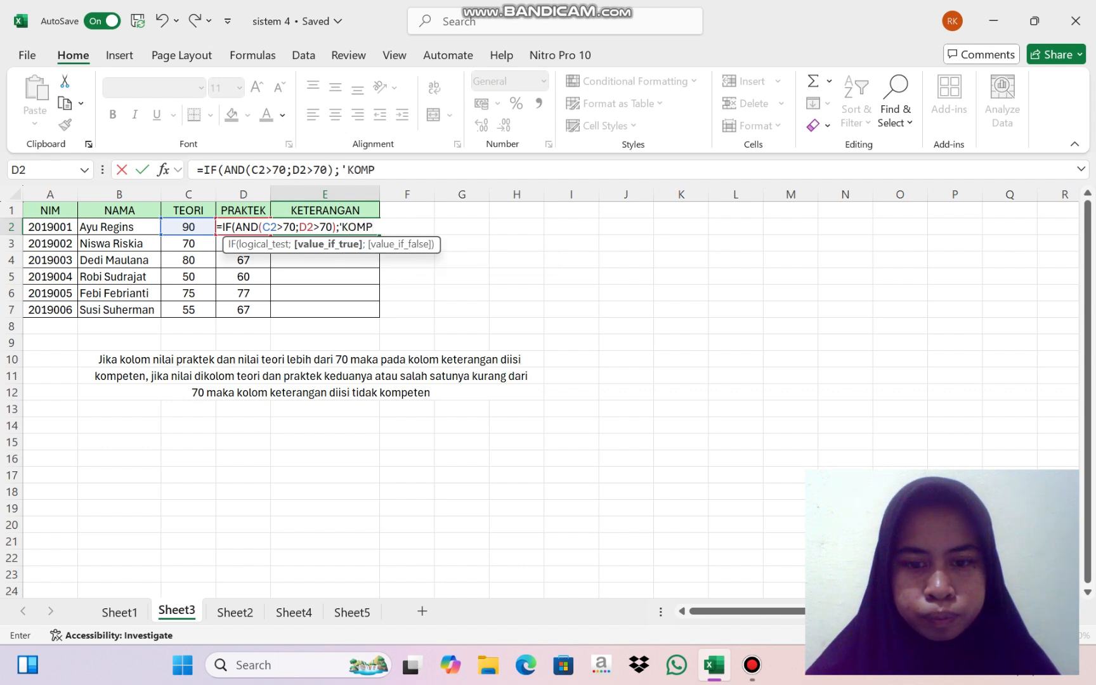
pyautogui.write('ETEN')
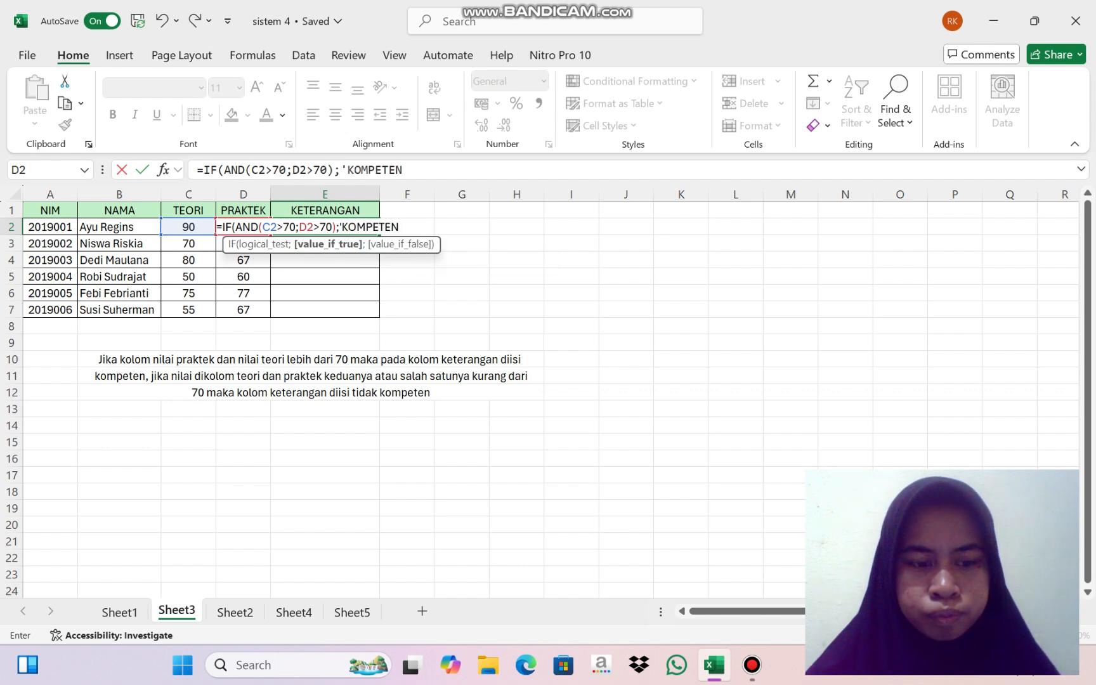
pyautogui.write("'")
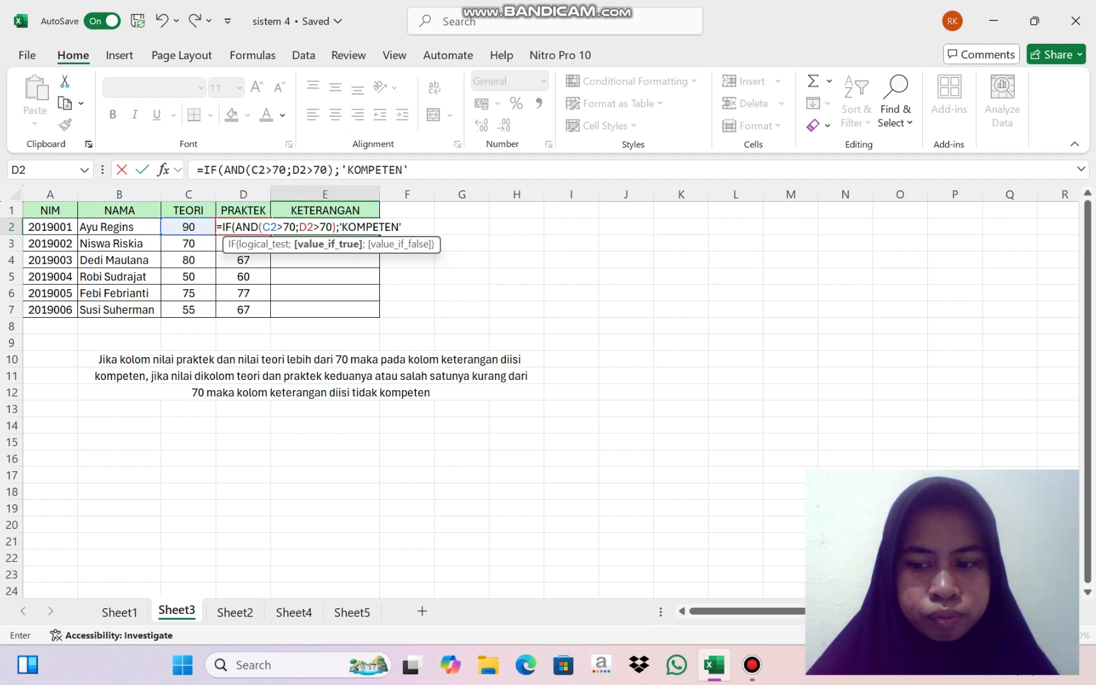
pyautogui.press('BackSpace')
pyautogui.write("'")
pyautogui.press('BackSpace')
pyautogui.write('"')
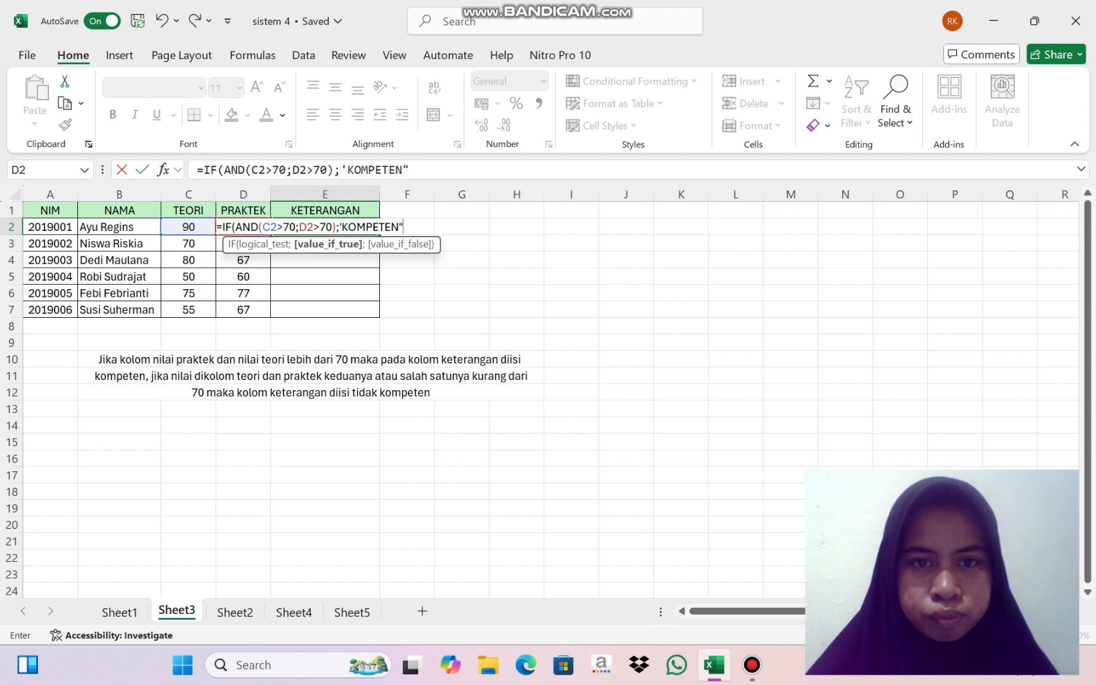
# Step: Add "TIDAK KOMPETEN" as the value-if-false text, close the IF and try to enter the E2 formula
pyautogui.write(';')
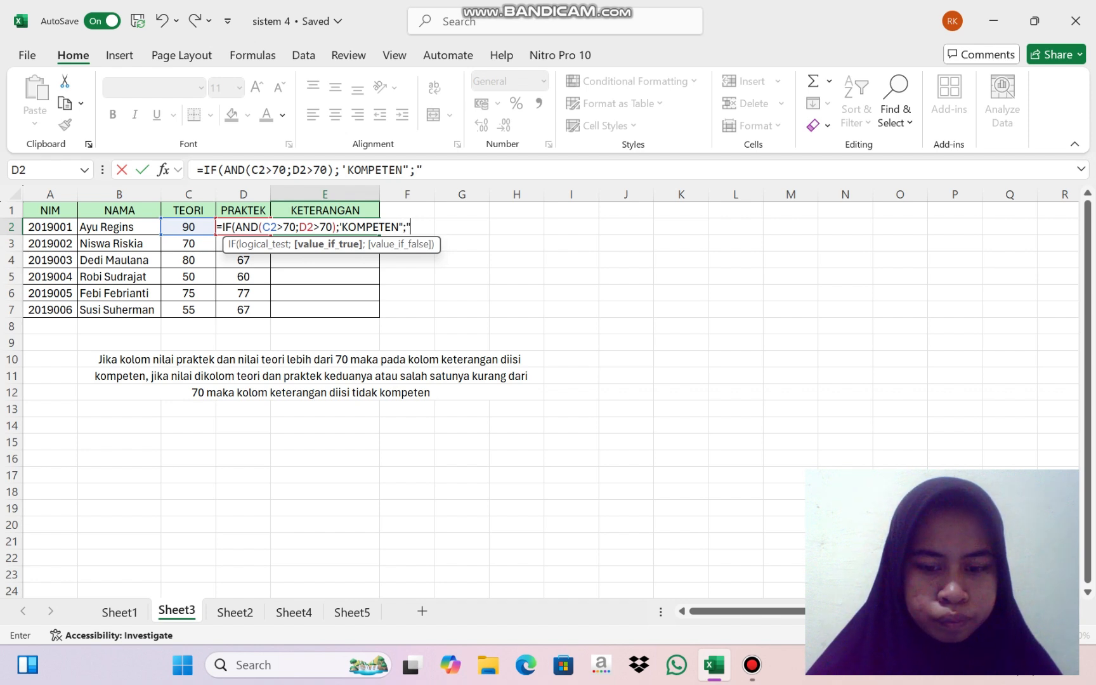
pyautogui.write('"TI')
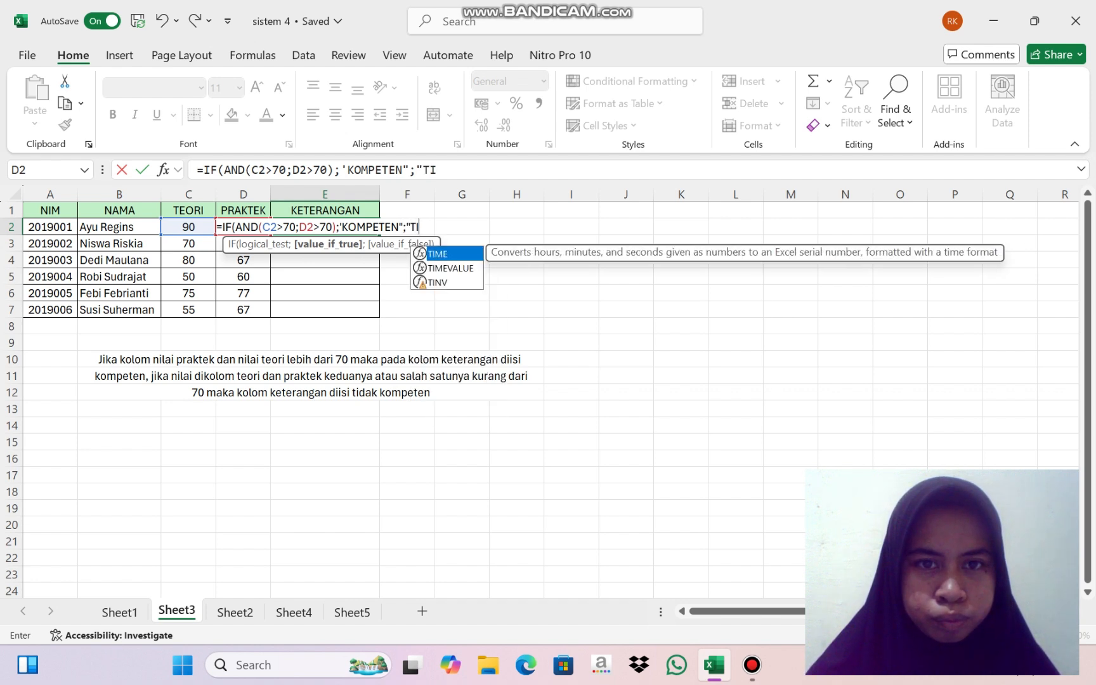
pyautogui.write('DA')
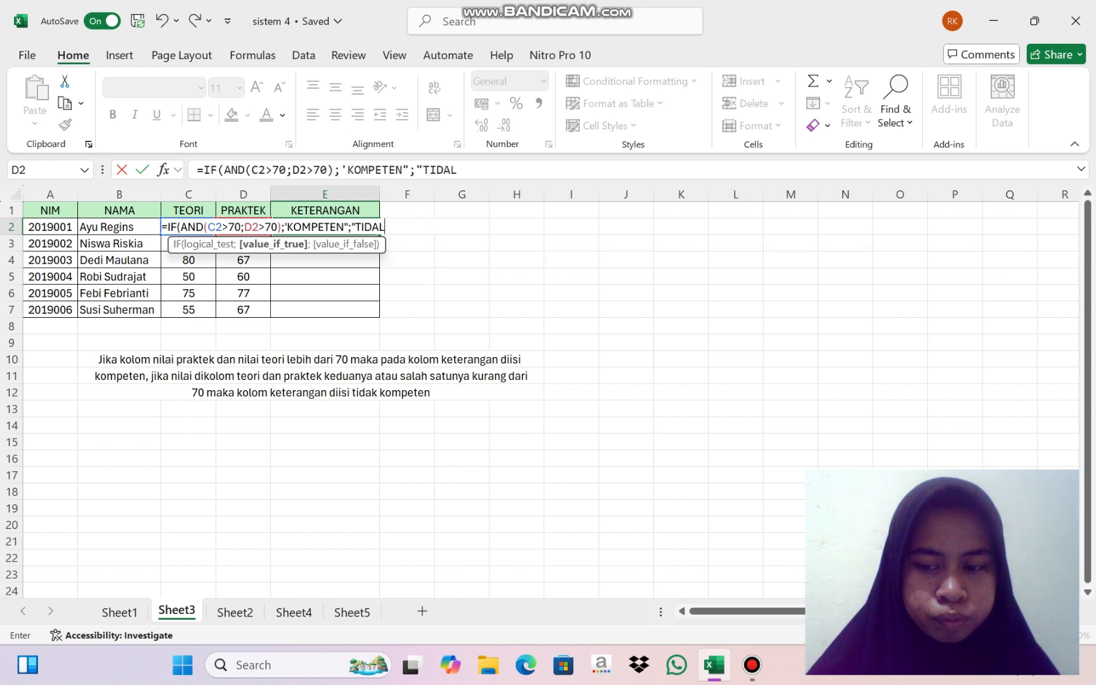
pyautogui.write('K')
pyautogui.write(' KOMP')
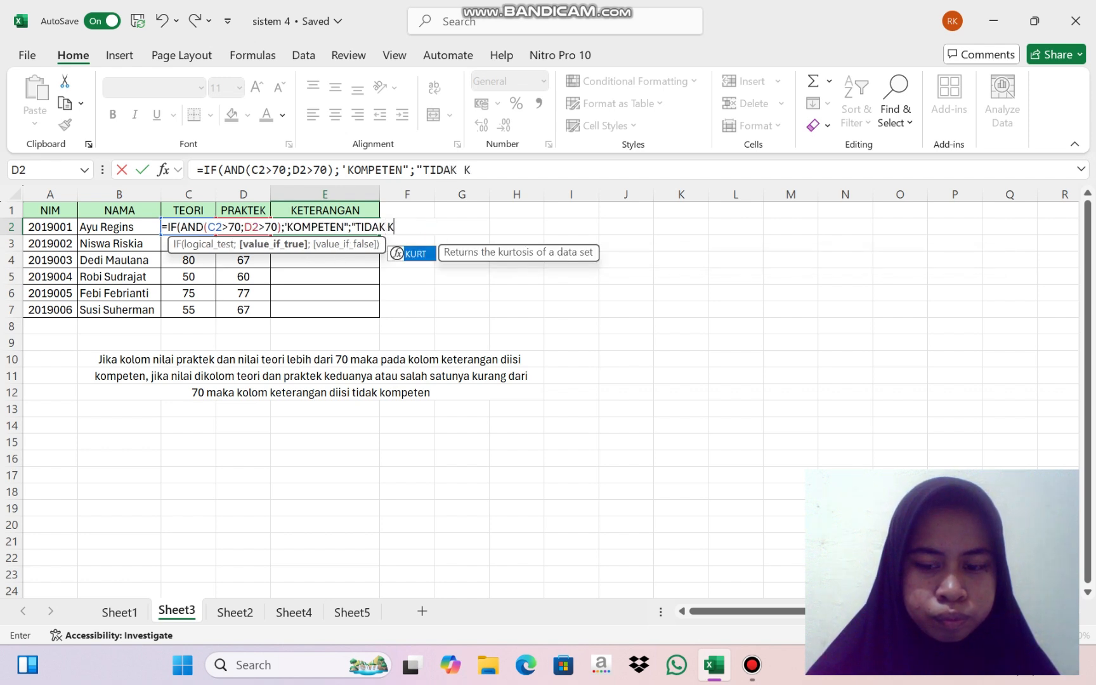
pyautogui.write('TEN')
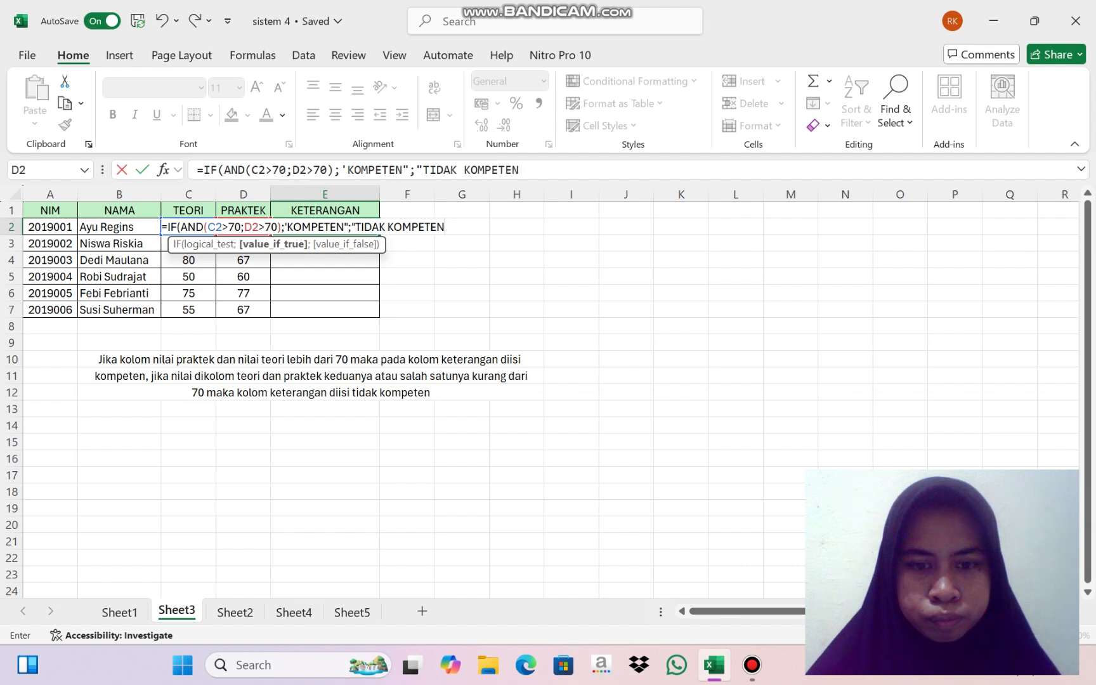
pyautogui.write('")')
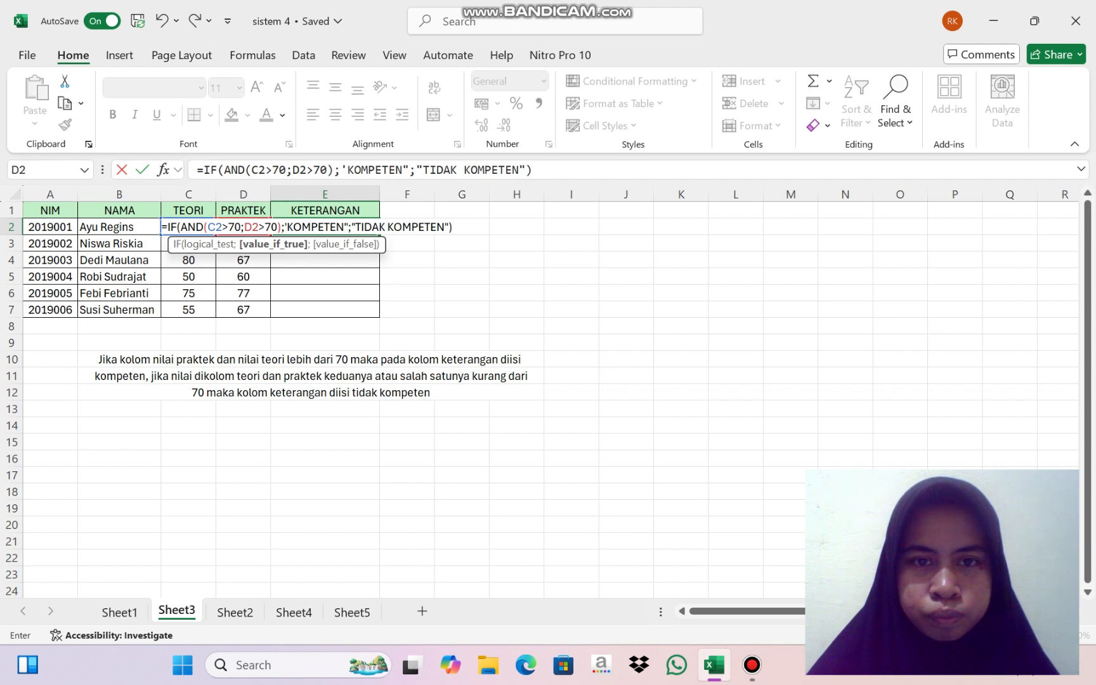
pyautogui.press('Return')
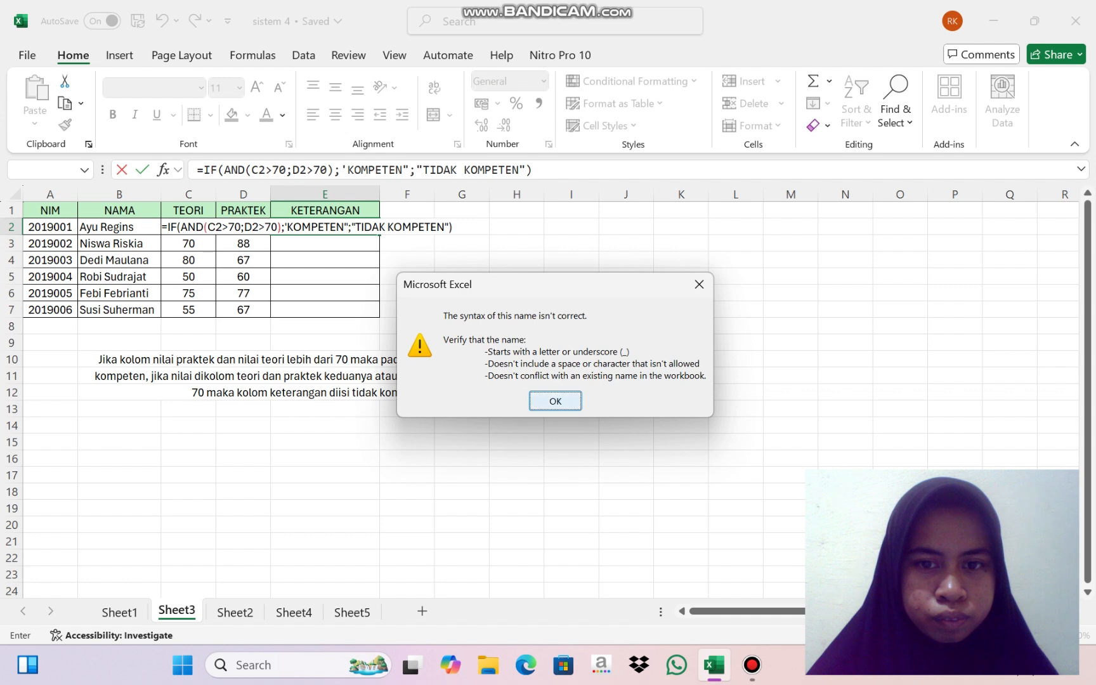
pyautogui.click(555, 401)
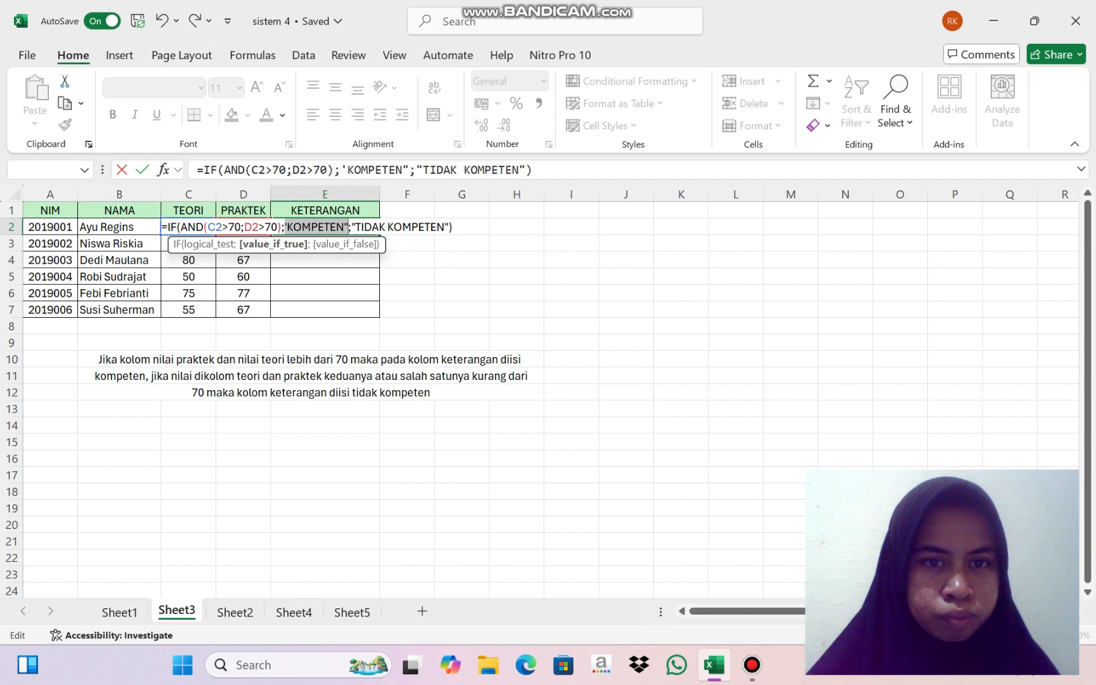
# Step: Replace the single quote before KOMPETEN with a double quote and enter the E2 formula
pyautogui.click(288, 226)
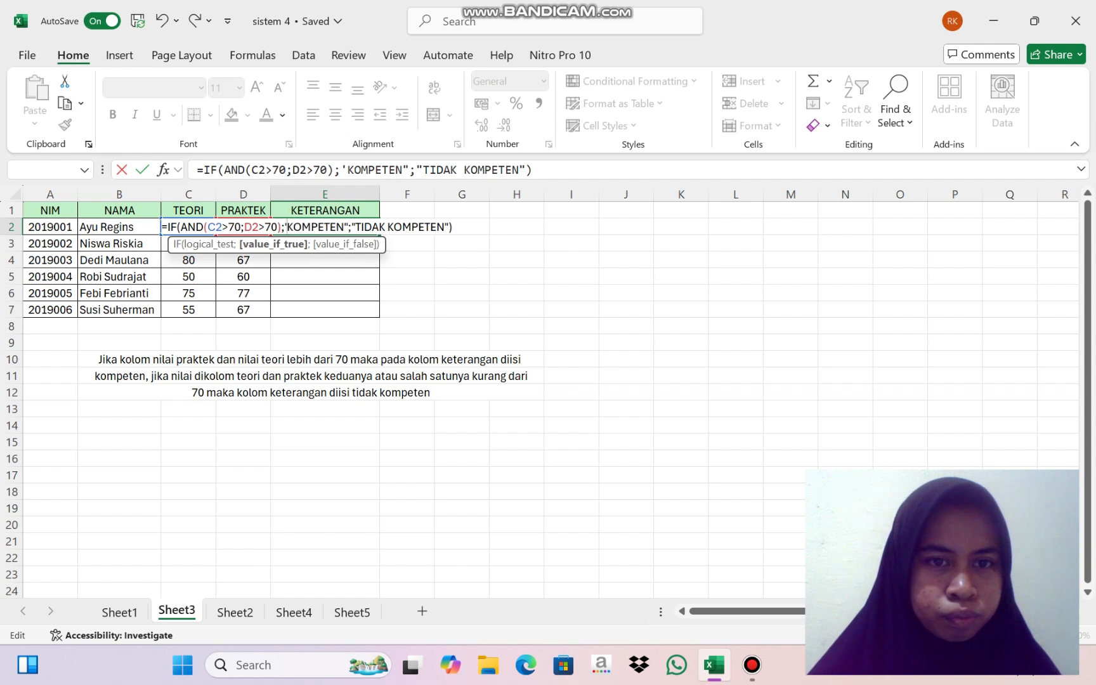
pyautogui.press('BackSpace')
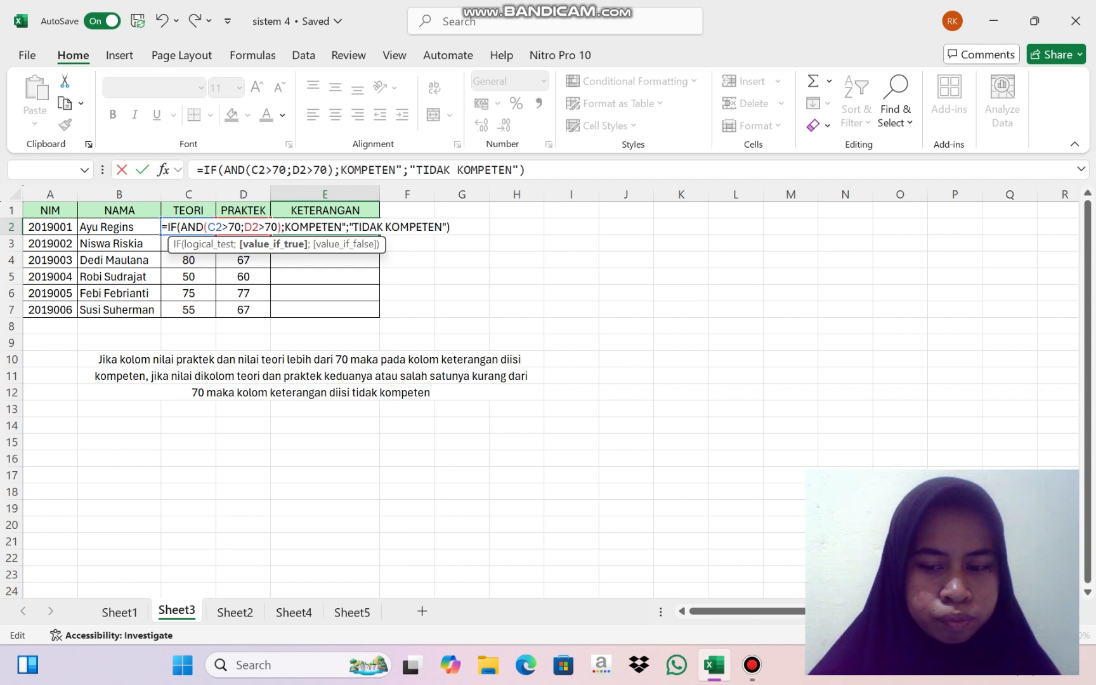
pyautogui.write('"')
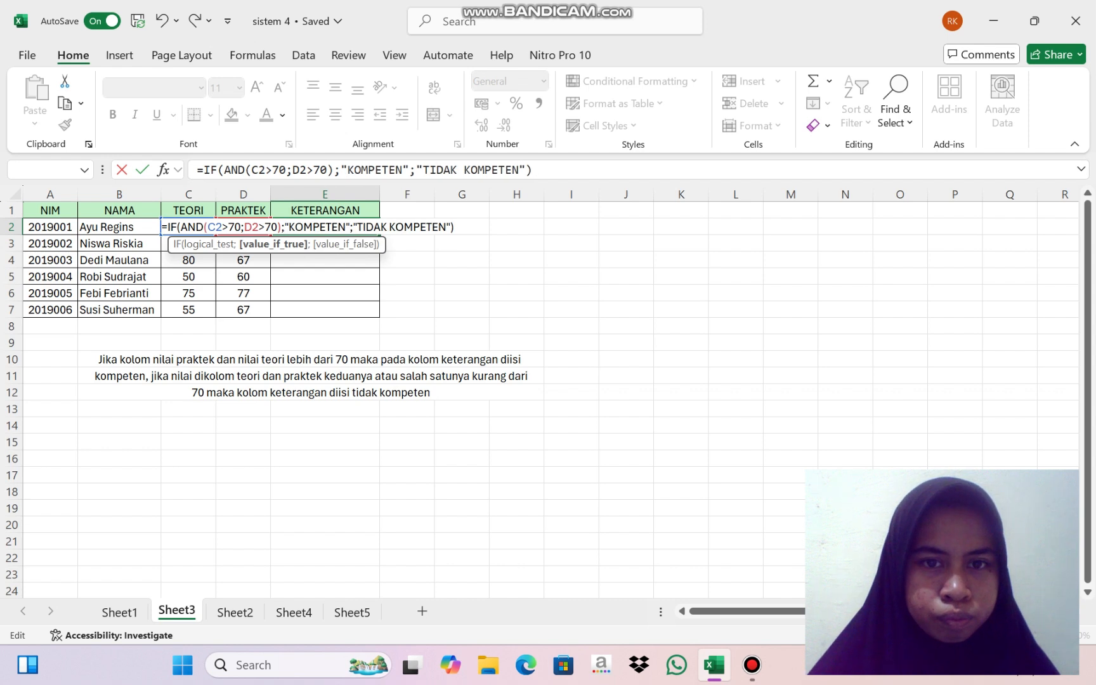
pyautogui.press('Return')
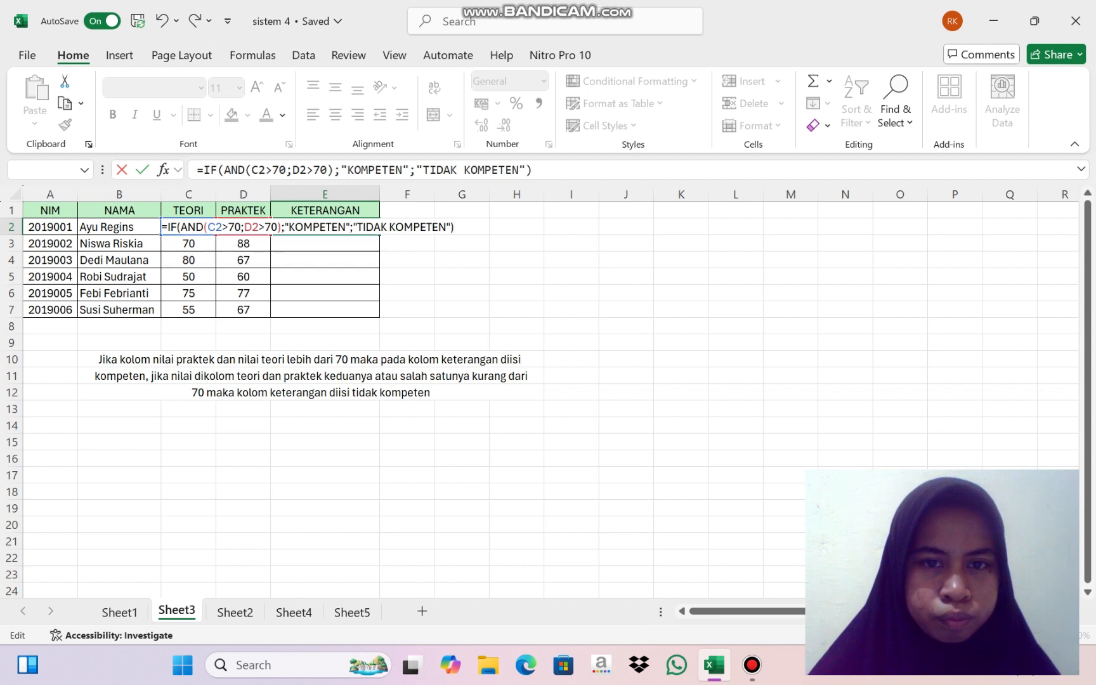
pyautogui.press('Return')
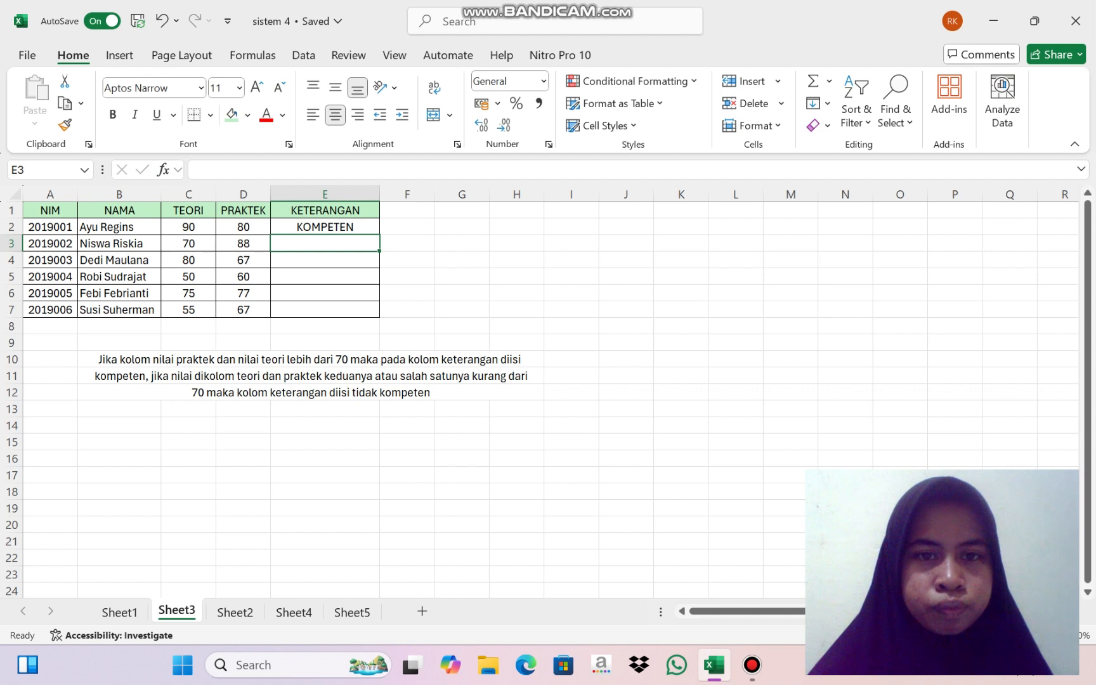
# Step: Fill the E2 formula down the KETERANGAN column through E7
pyautogui.click(324, 226)
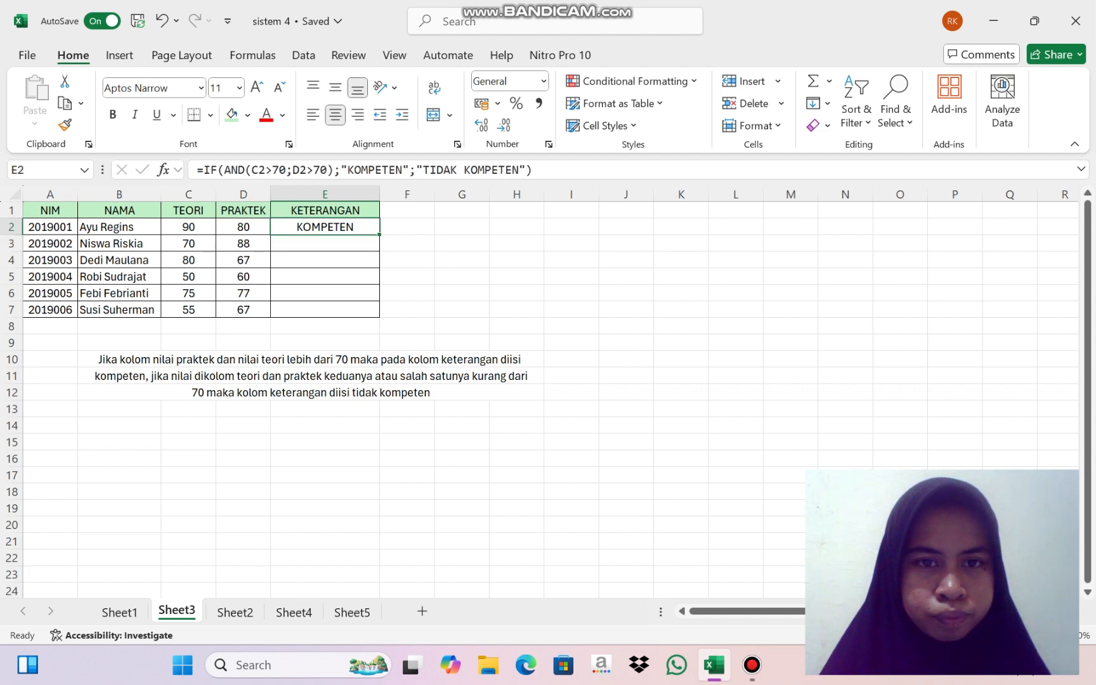
pyautogui.moveTo(379, 234); pyautogui.dragTo(379, 317)
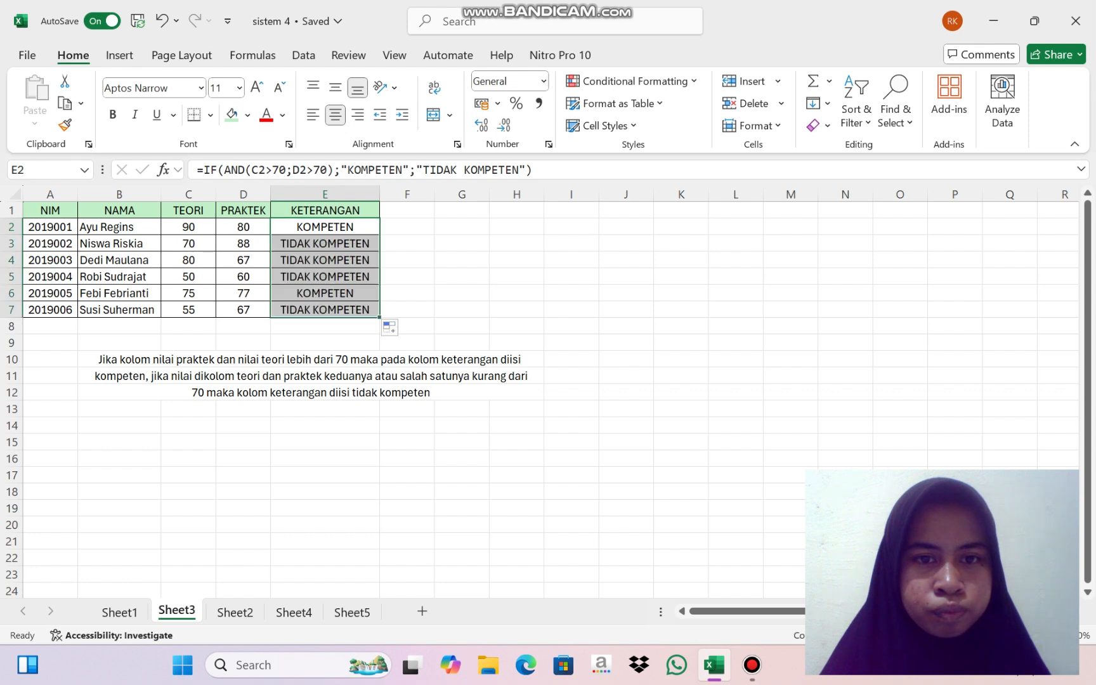
# Step: On Sheet4, start the Hasil formula in F2 with =IF(OR( in capitals
pyautogui.click(408, 293)
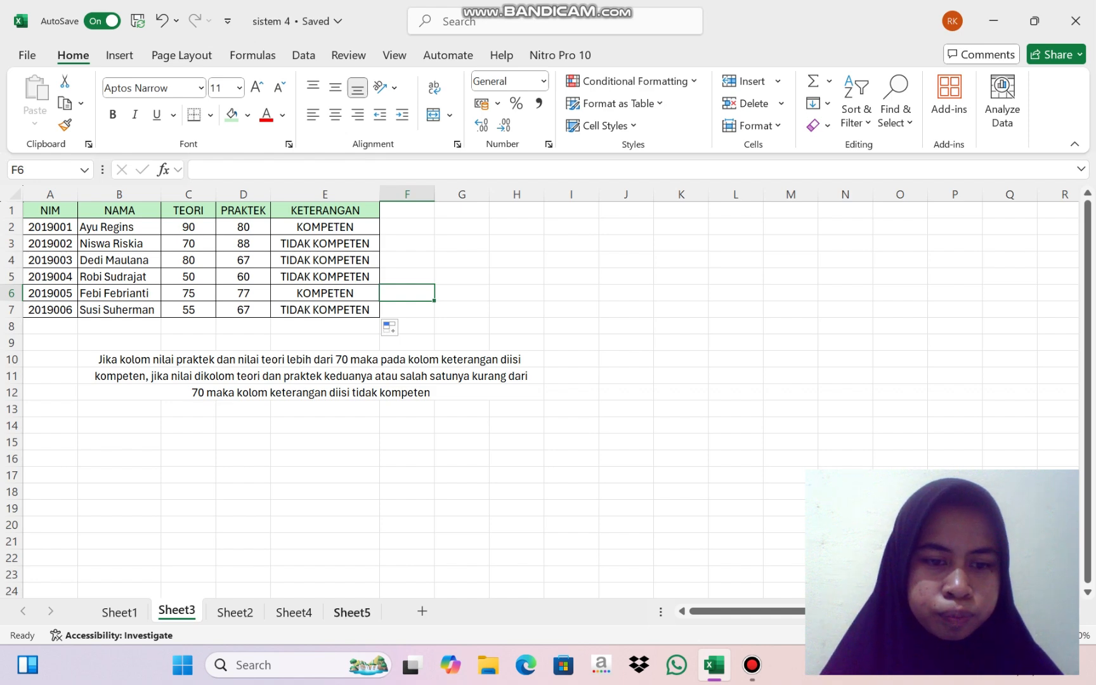
pyautogui.click(294, 612)
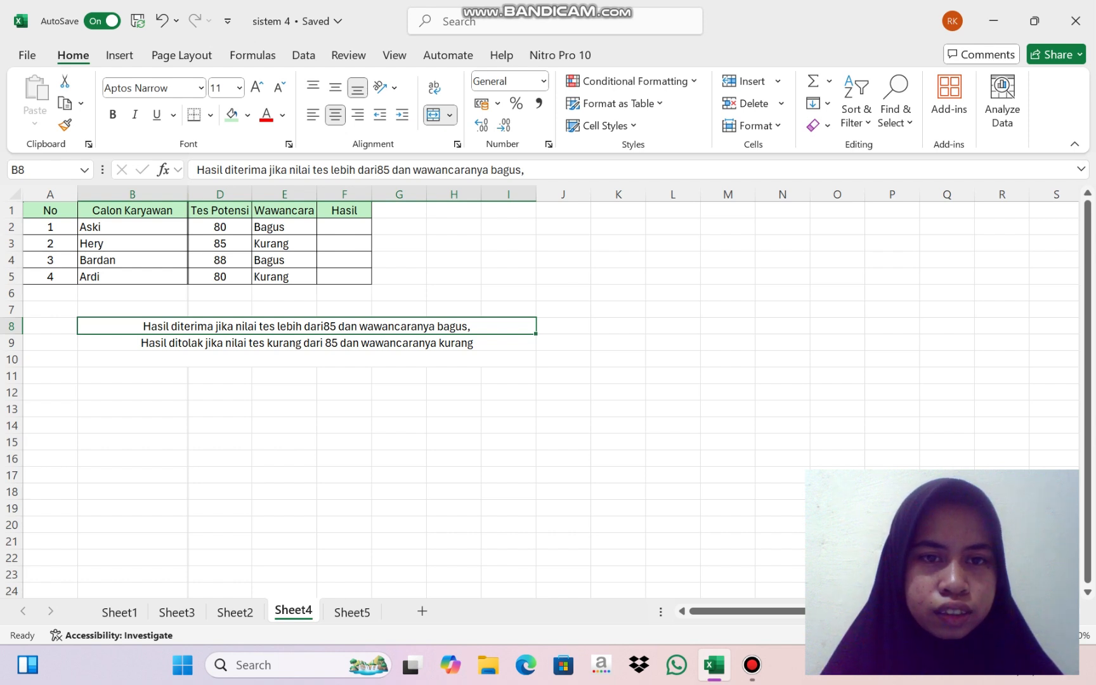
pyautogui.click(343, 227)
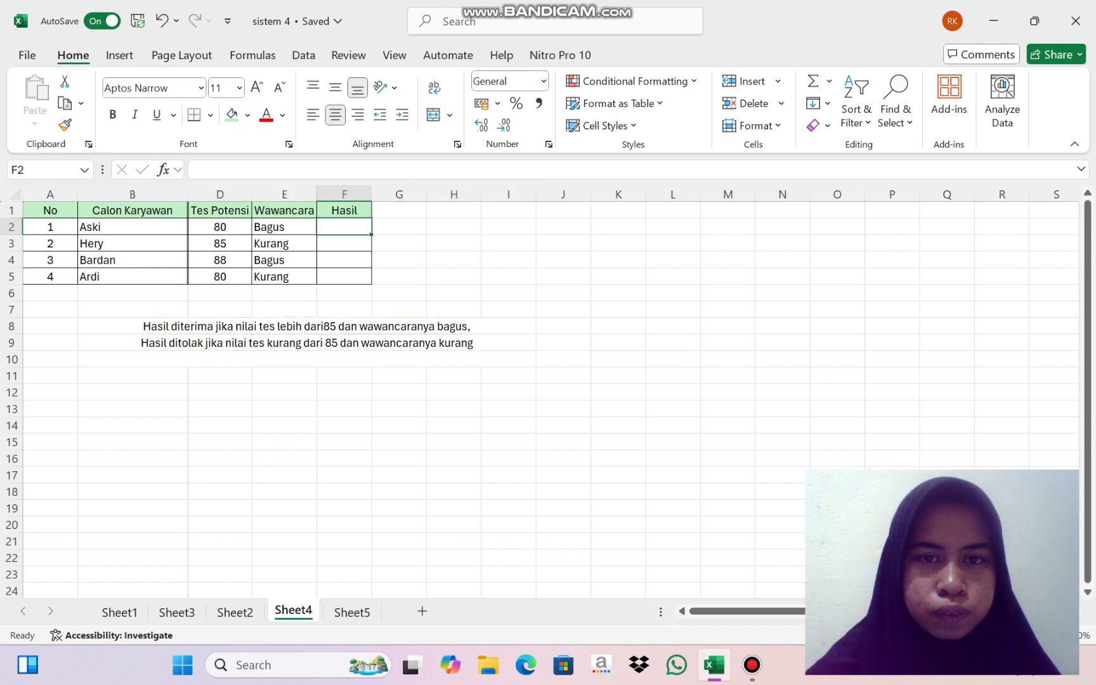
pyautogui.write('=i')
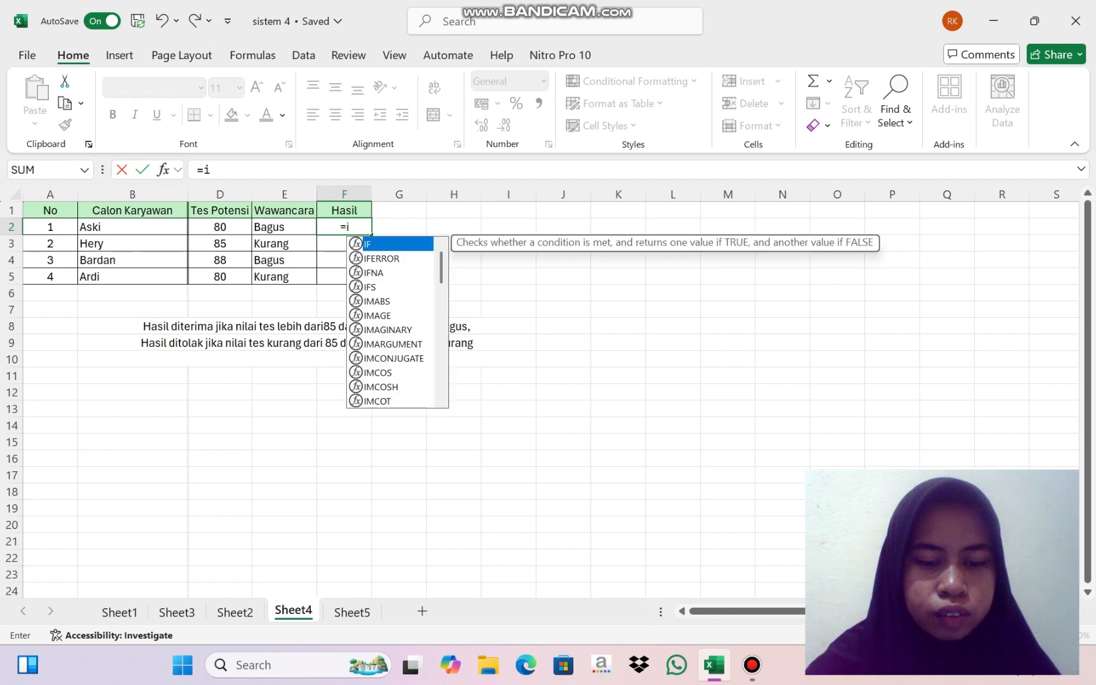
pyautogui.write('f')
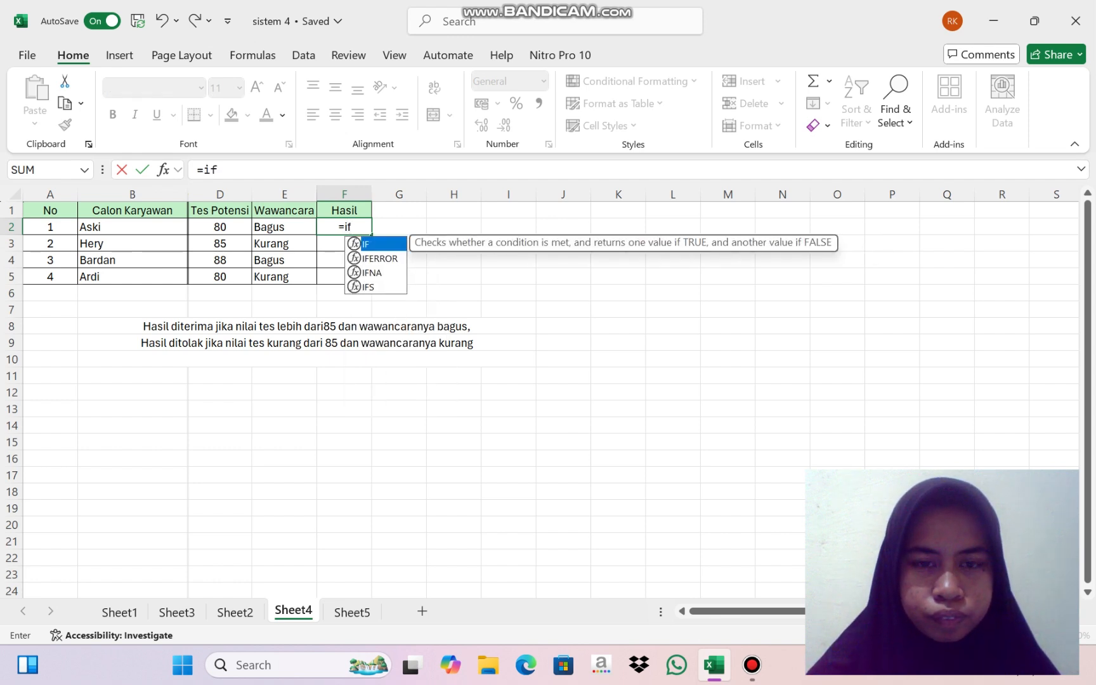
pyautogui.press('BackSpace')
pyautogui.press('BackSpace')
pyautogui.write('IF')
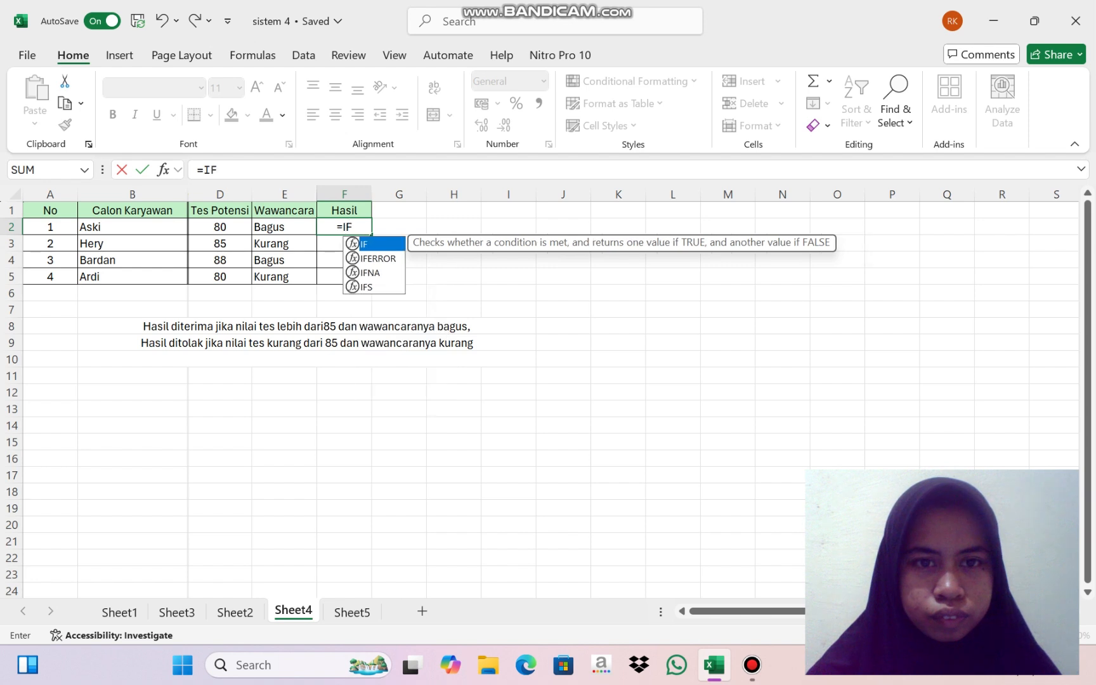
pyautogui.write('(')
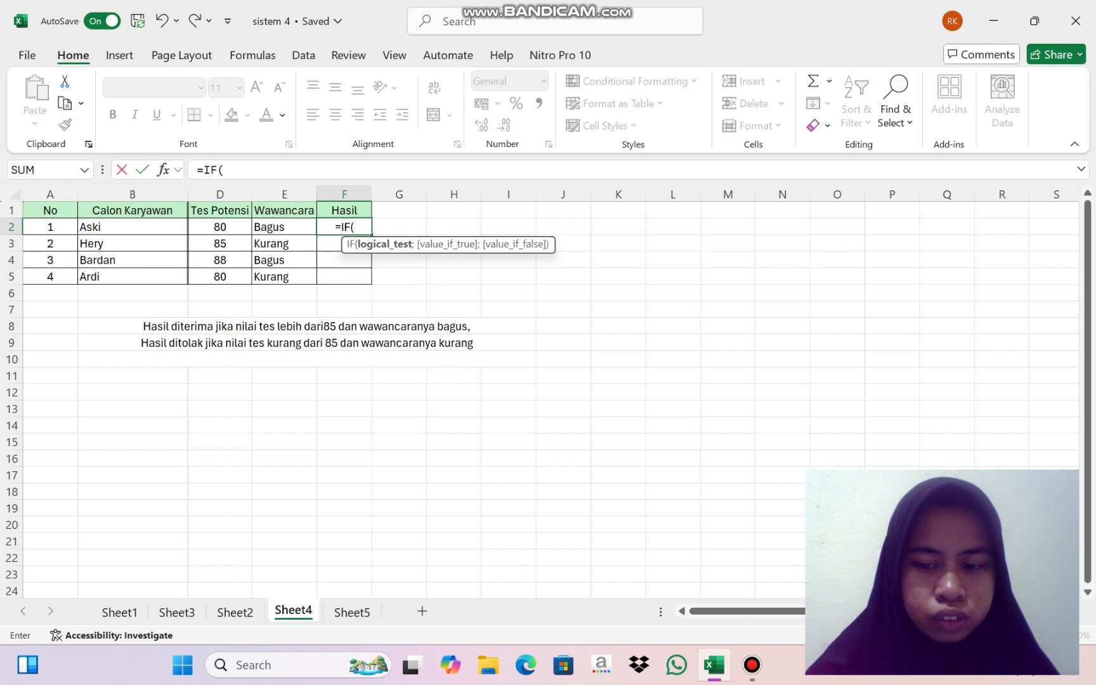
pyautogui.write('O')
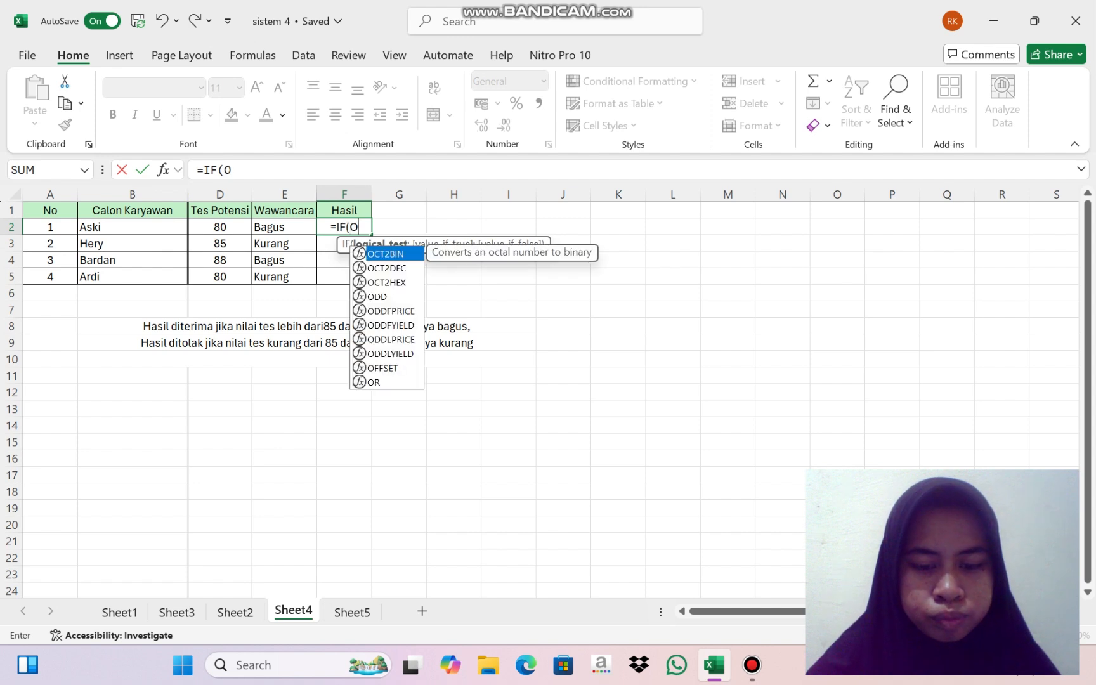
pyautogui.write('R')
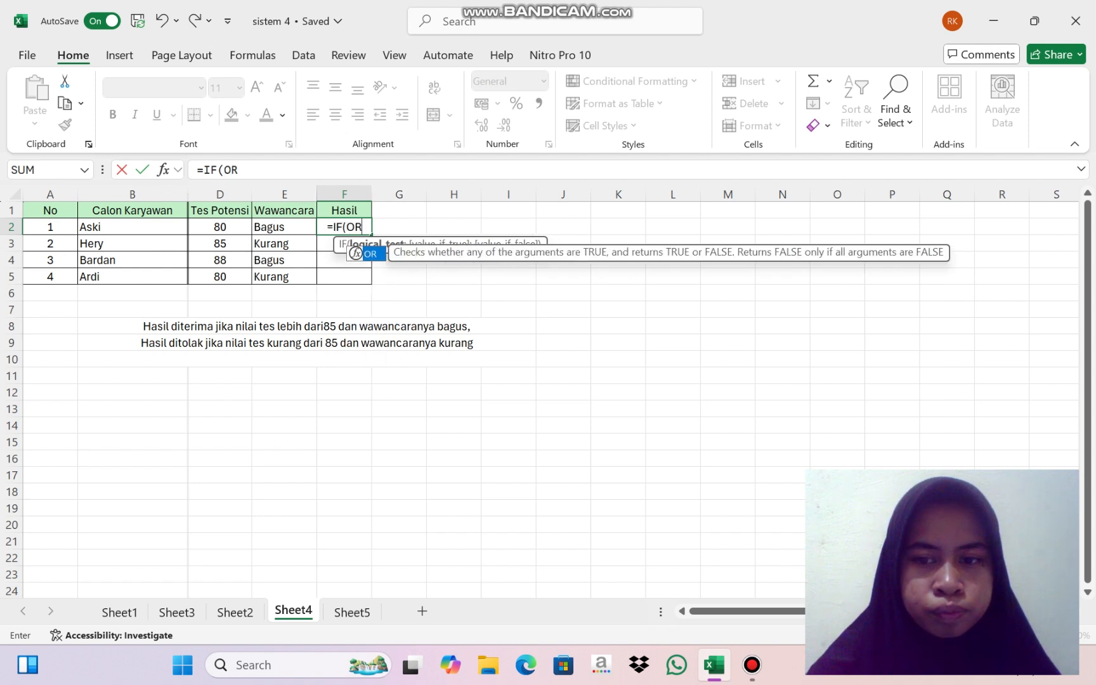
pyautogui.write('(')
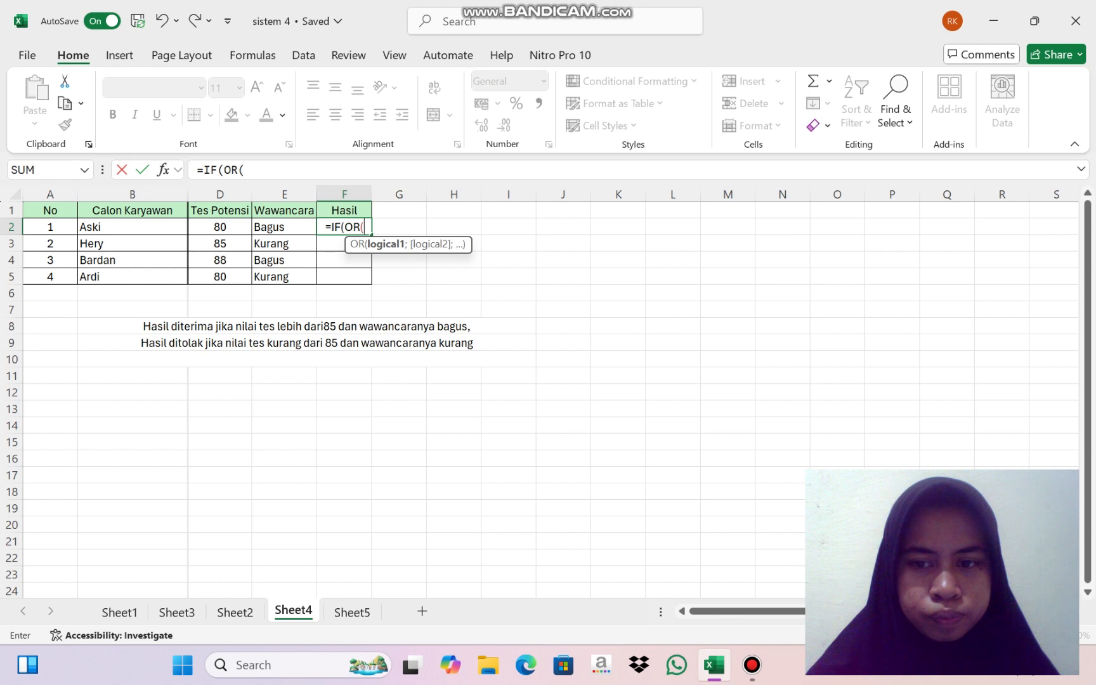
# Step: Add D2>85 and E3="BAGUS" as the OR conditions of the F2 formula, separated by a semicolon, and close the OR
pyautogui.click(220, 227)
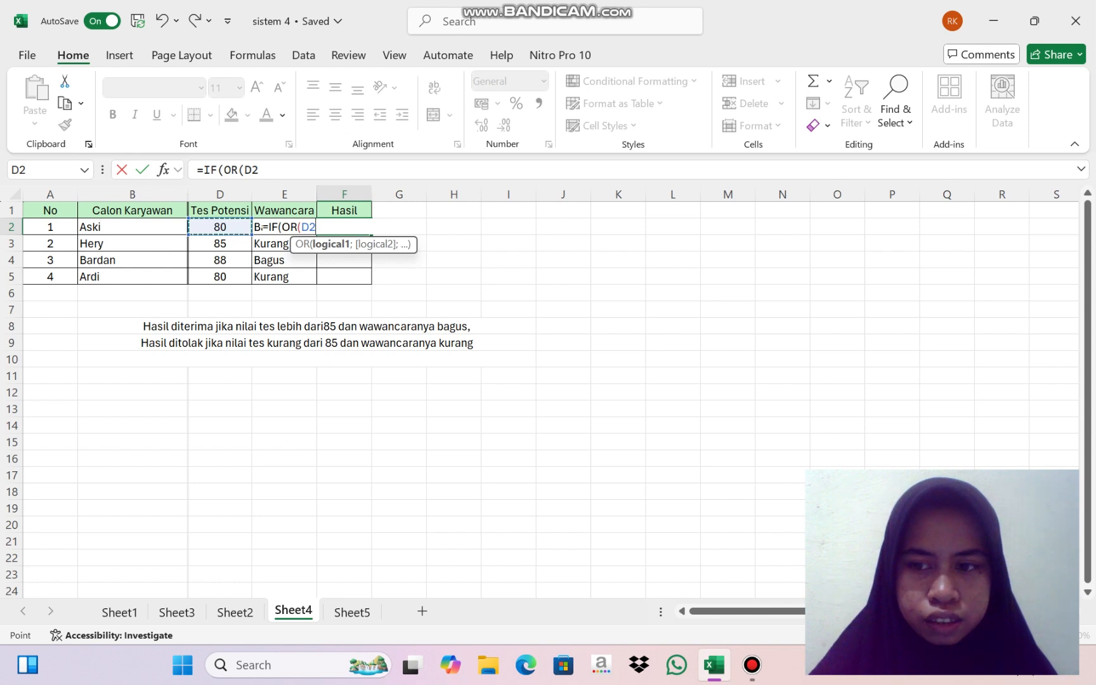
pyautogui.write('>85')
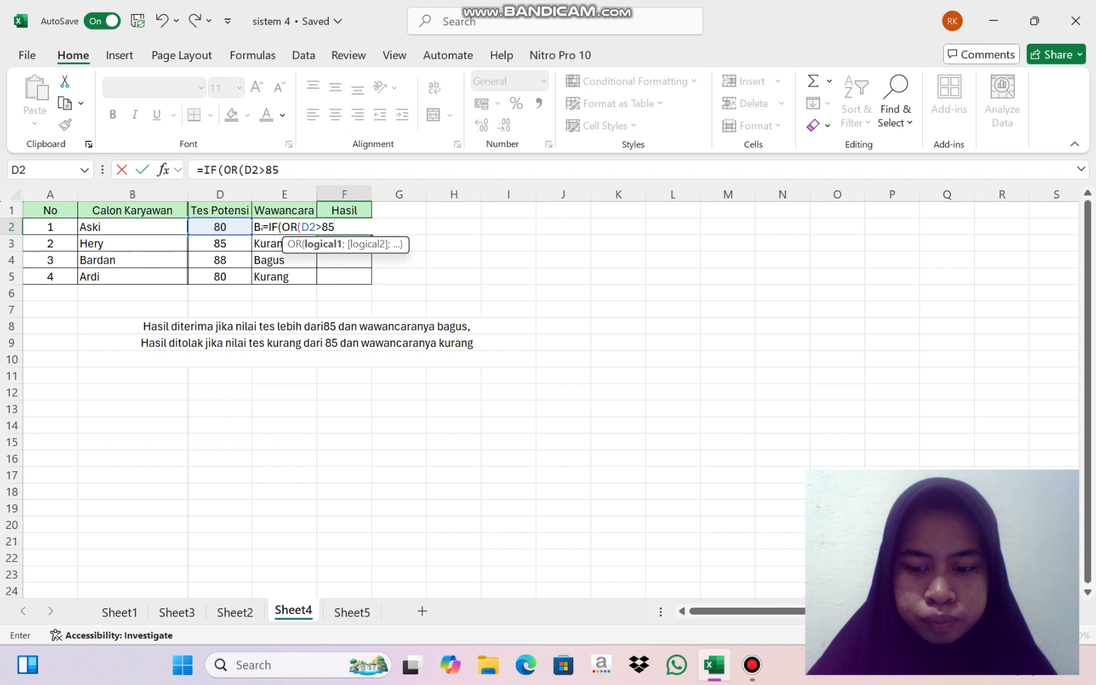
pyautogui.write(';')
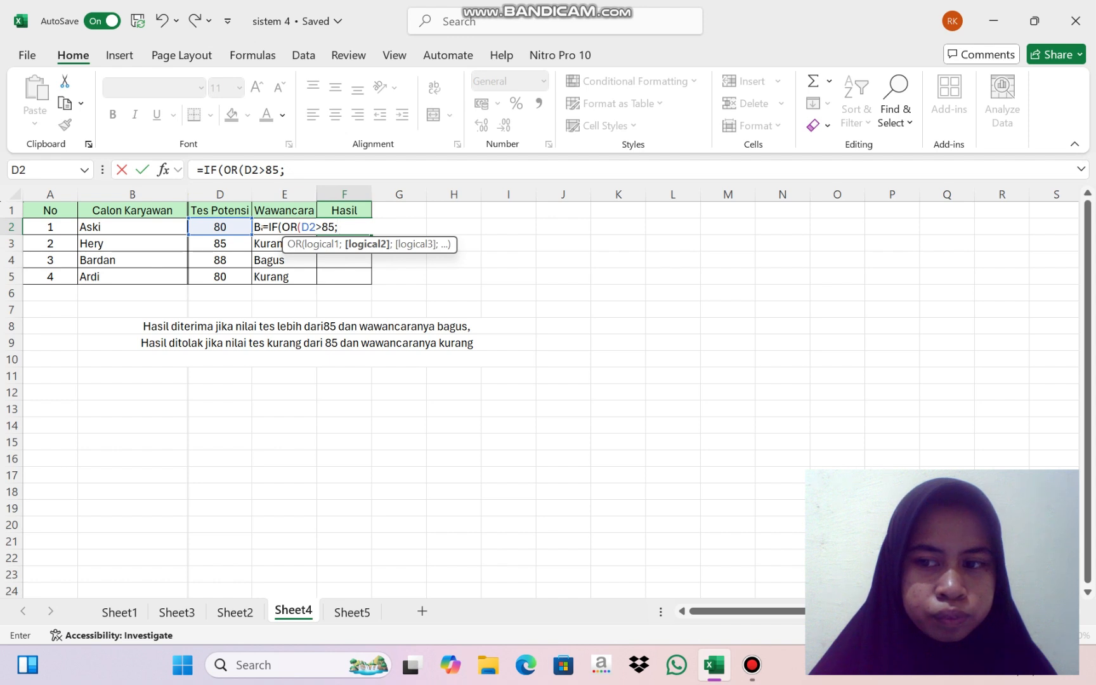
pyautogui.click(267, 243)
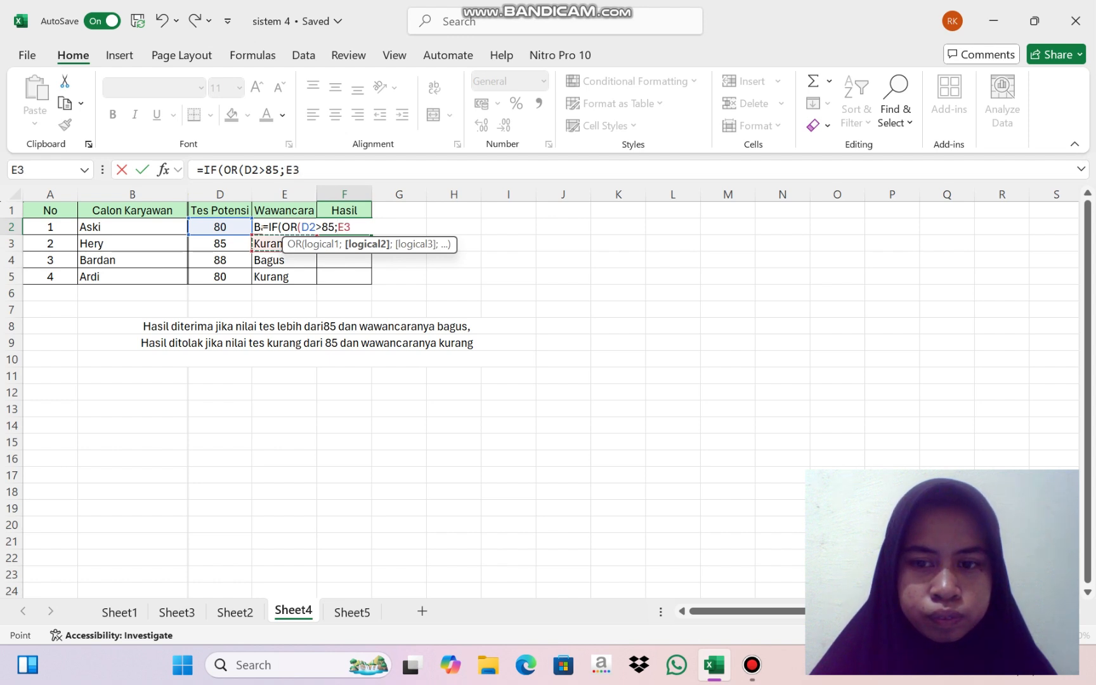
pyautogui.write('=')
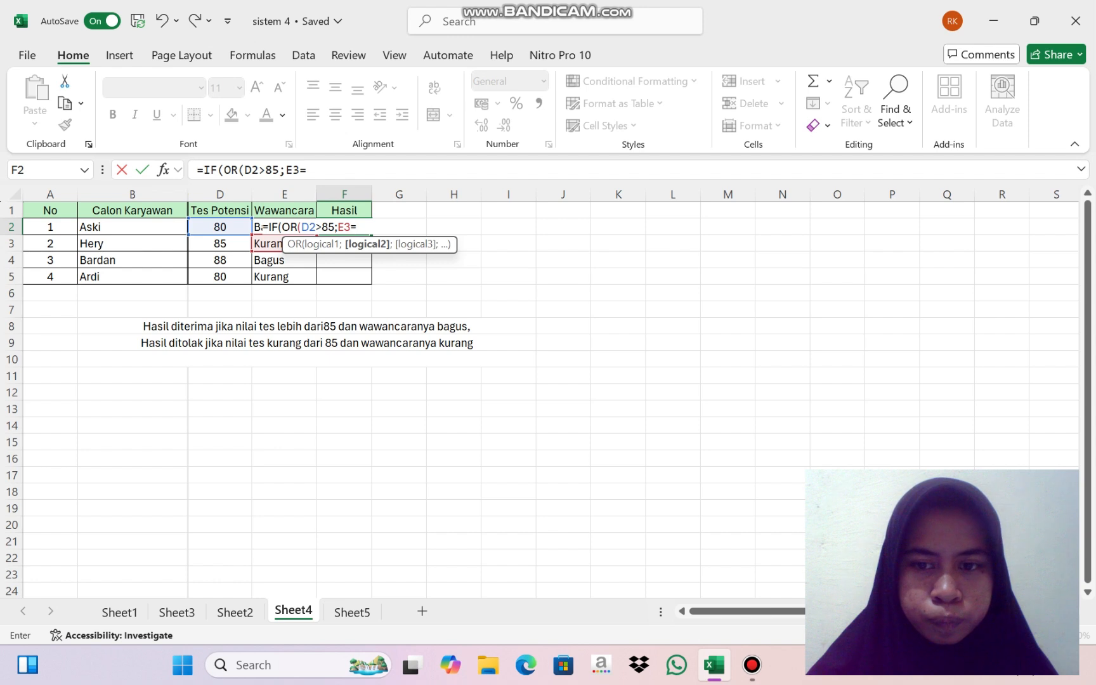
pyautogui.write('"')
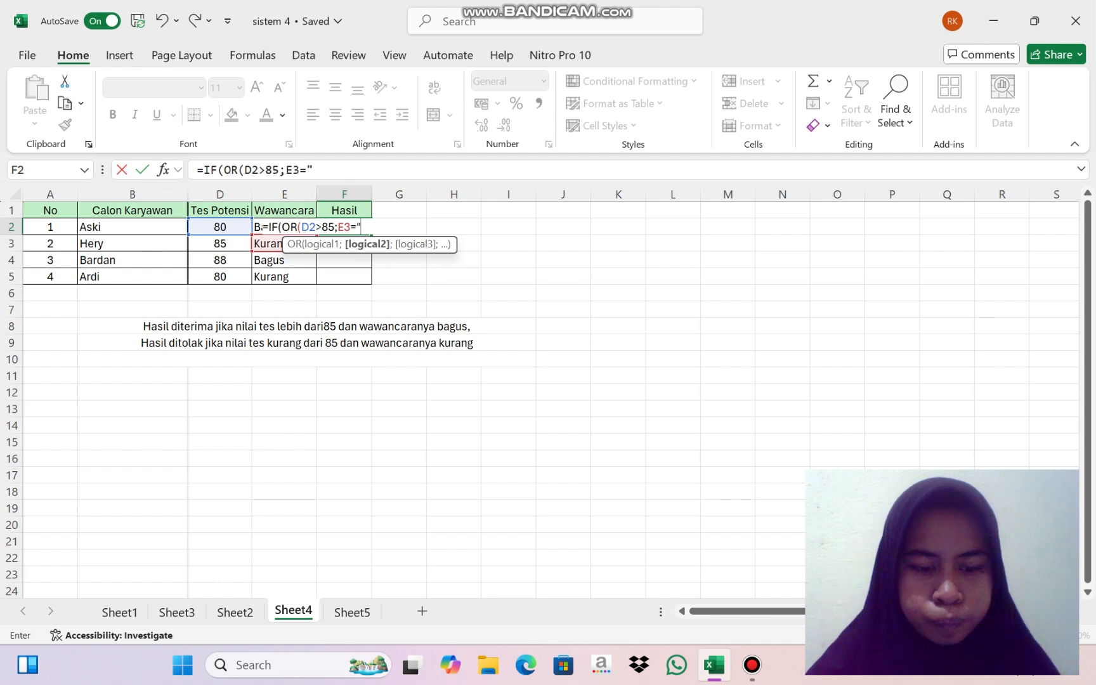
pyautogui.write('BA')
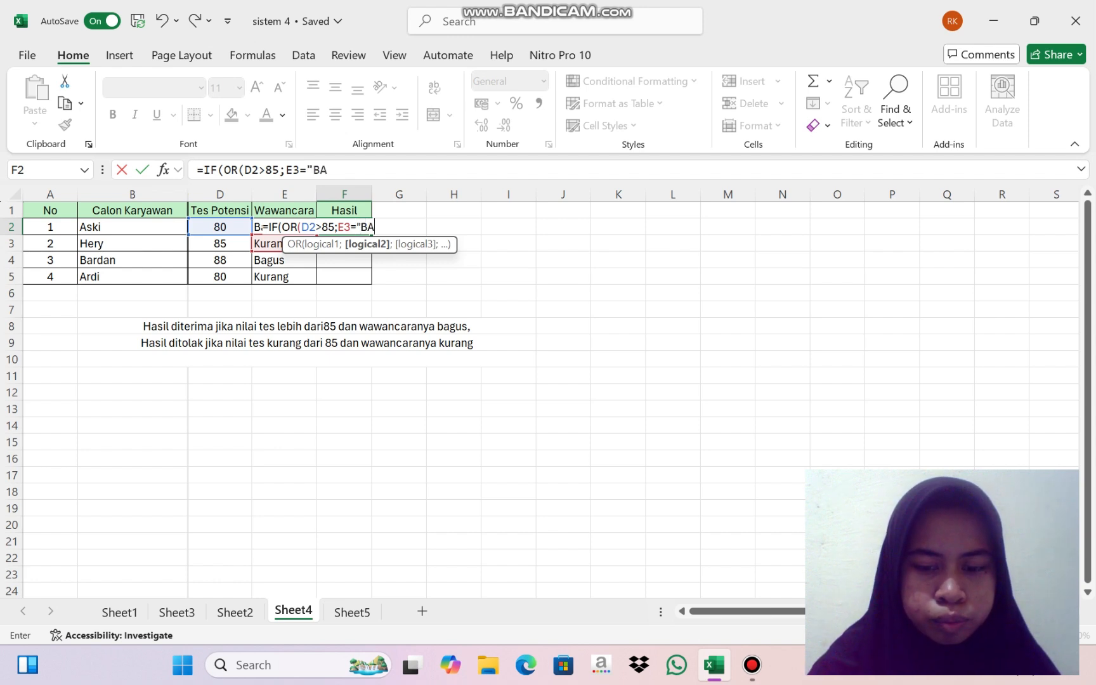
pyautogui.write('GUS"')
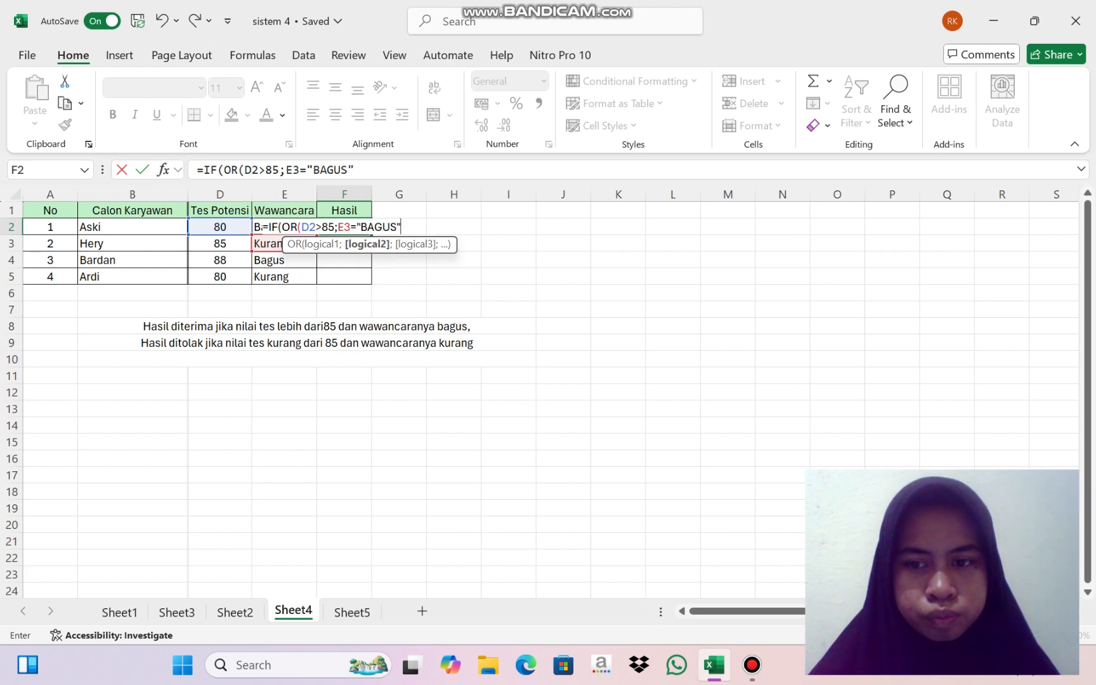
pyautogui.write(')')
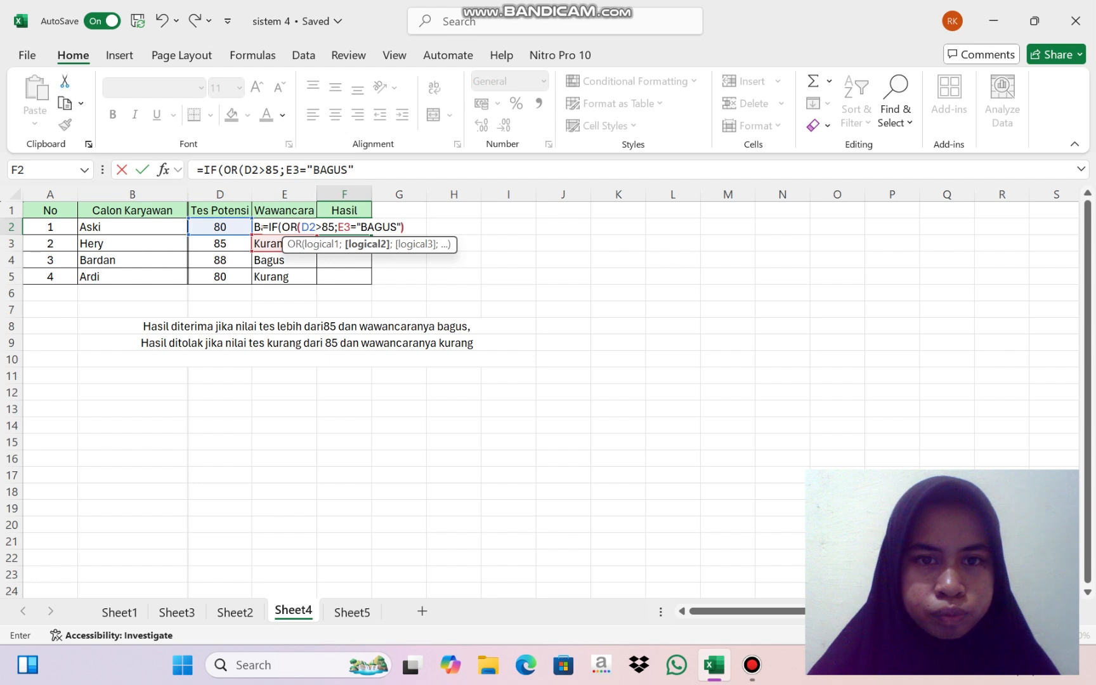
# Step: Add "DITERIMA" as the value-if-true text of the F2 formula
pyautogui.write(';"')
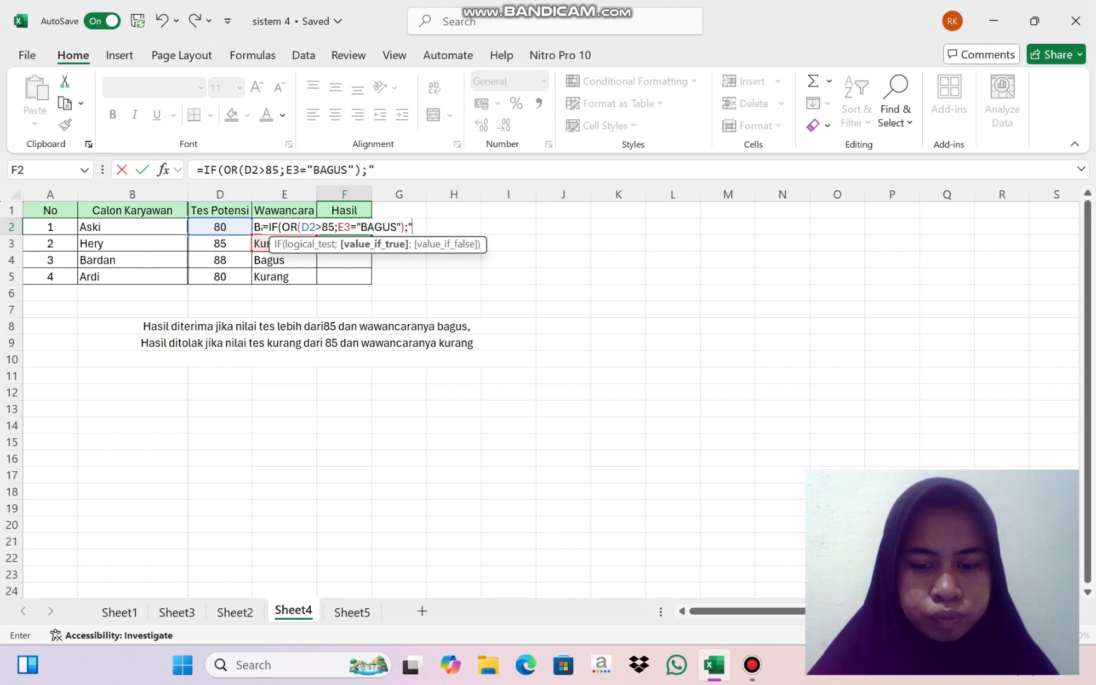
pyautogui.write('DITERI')
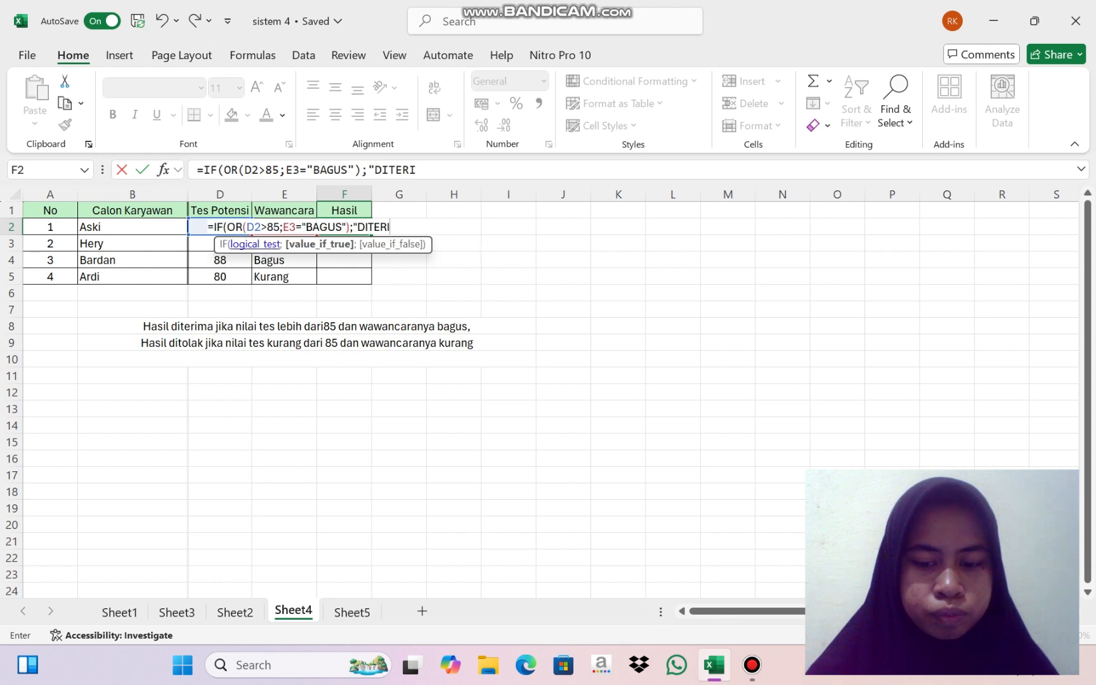
pyautogui.write('MA')
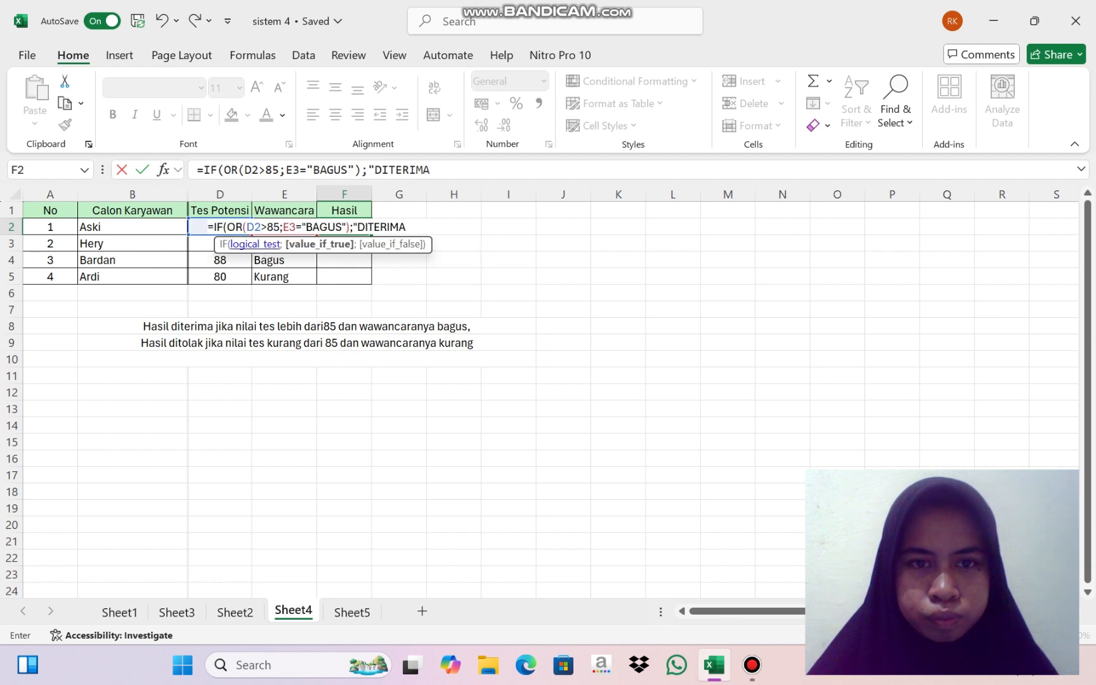
pyautogui.write('"')
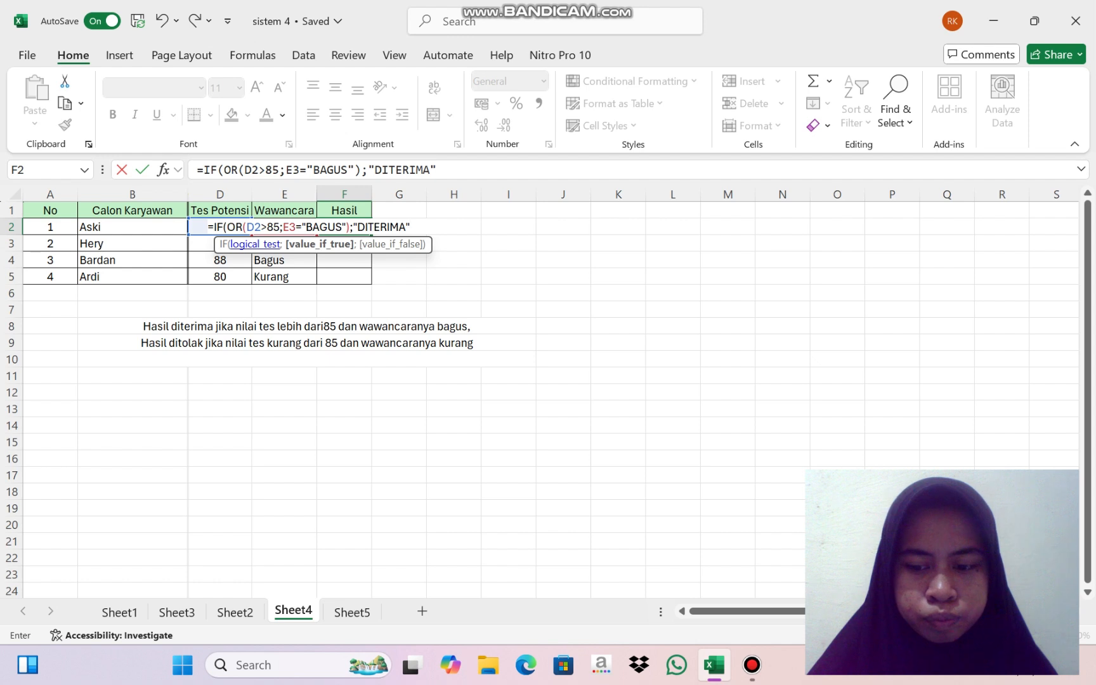
# Step: Add "DITOLAK" as the value-if-false text, close the IF and enter the F2 formula
pyautogui.write(';"DIT')
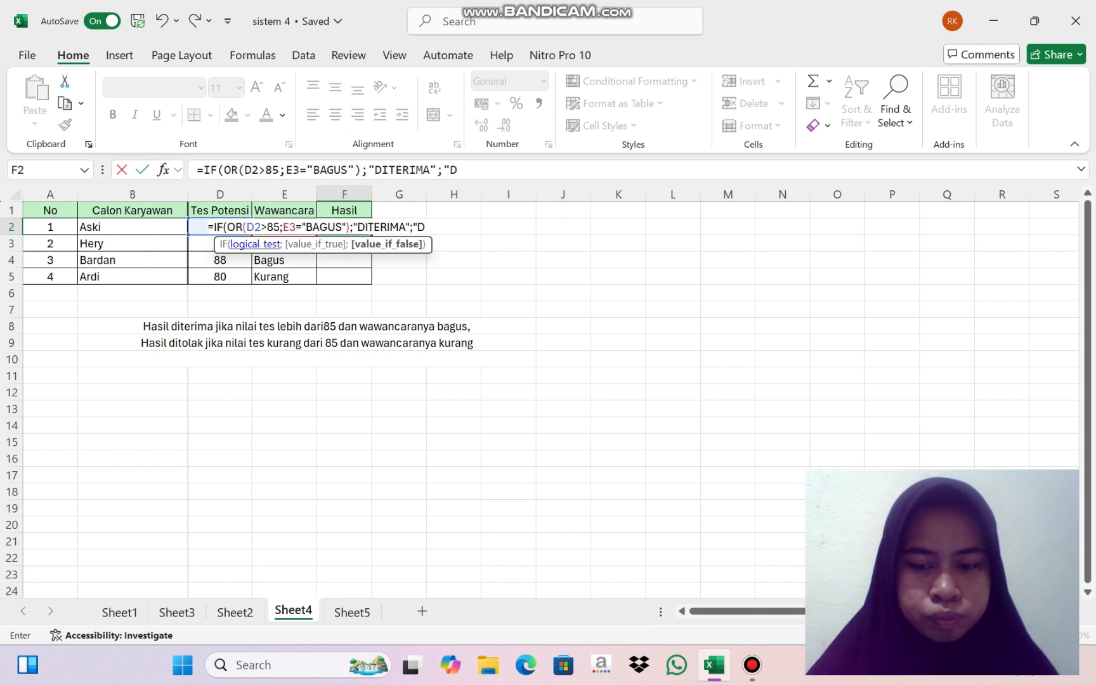
pyautogui.write('OLA')
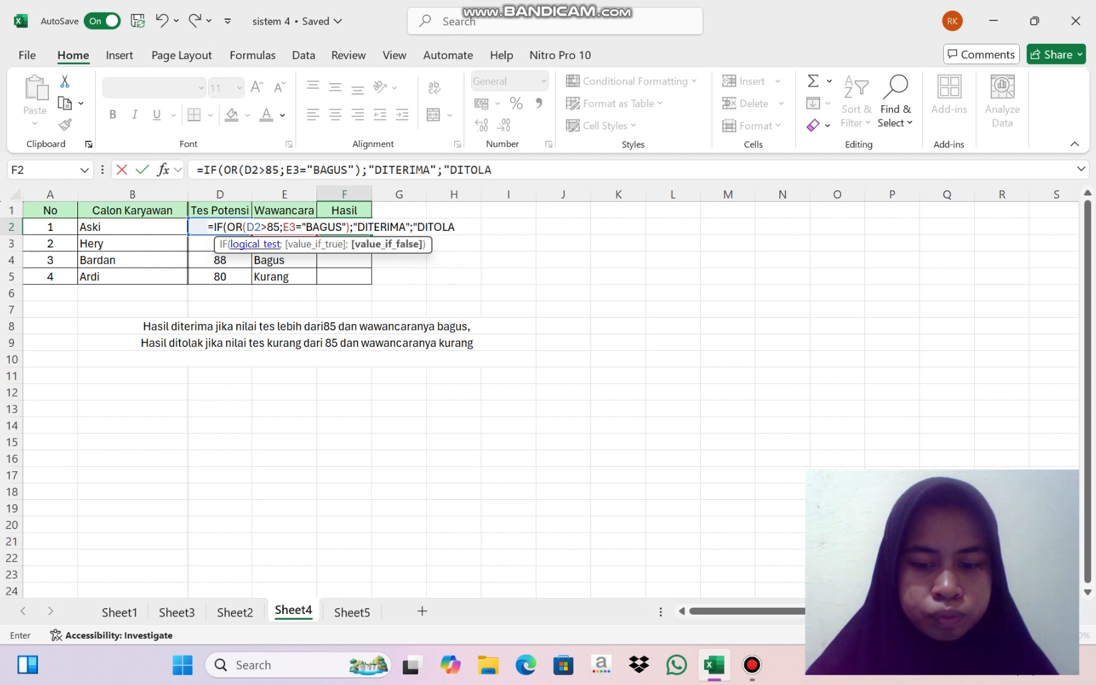
pyautogui.write('K"')
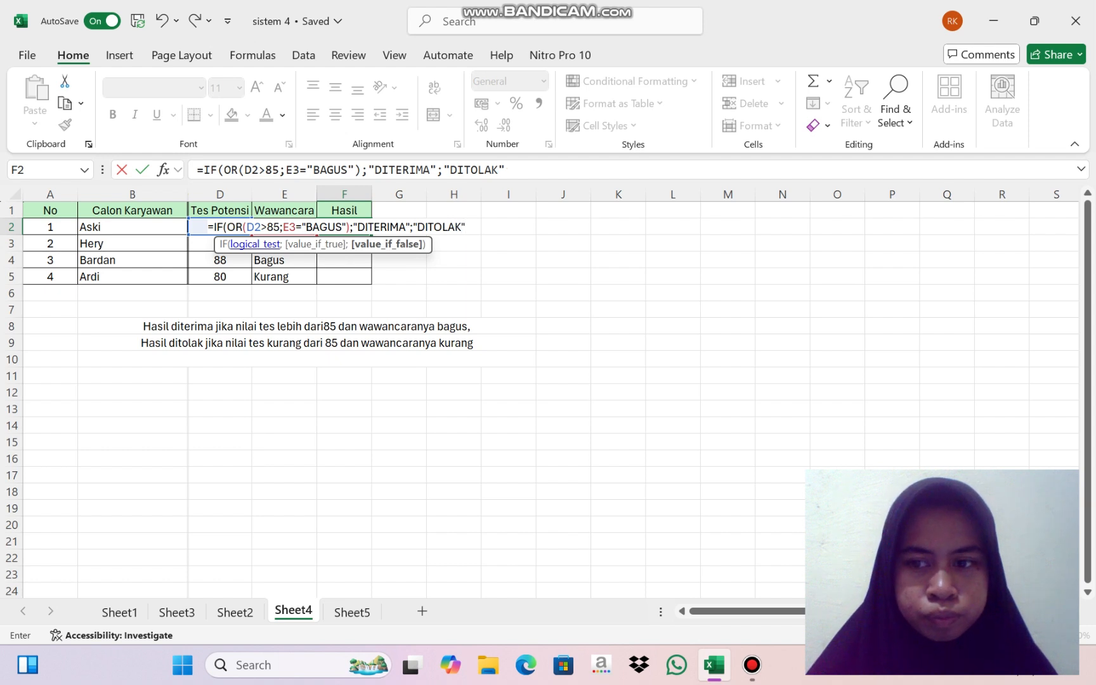
pyautogui.write(')')
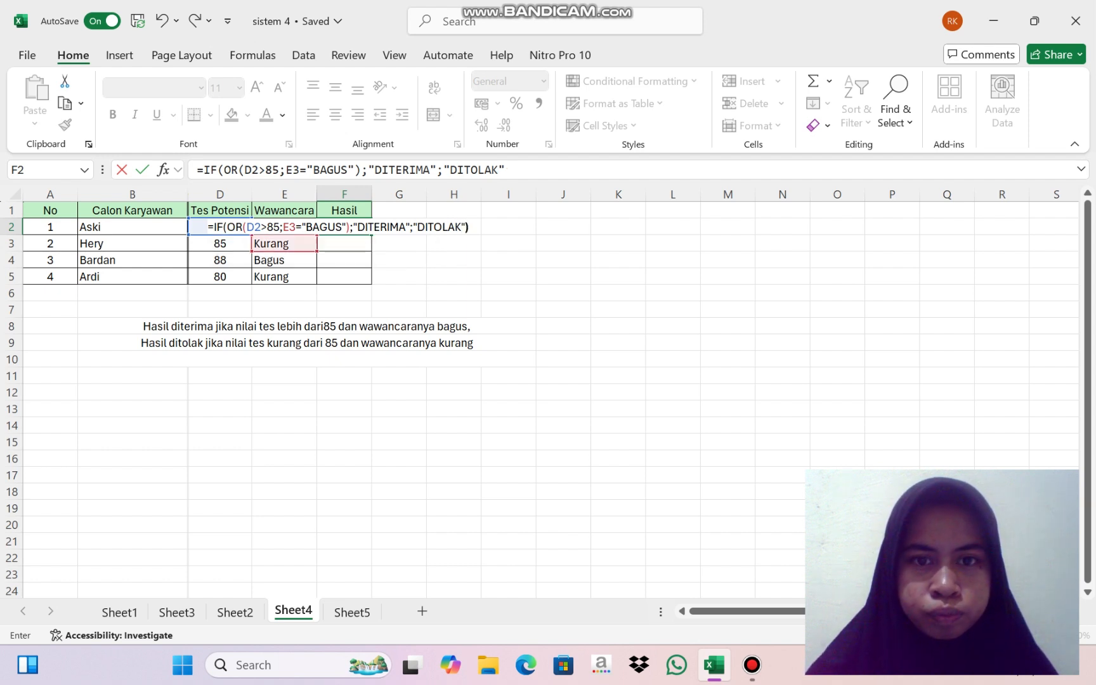
pyautogui.press('Return')
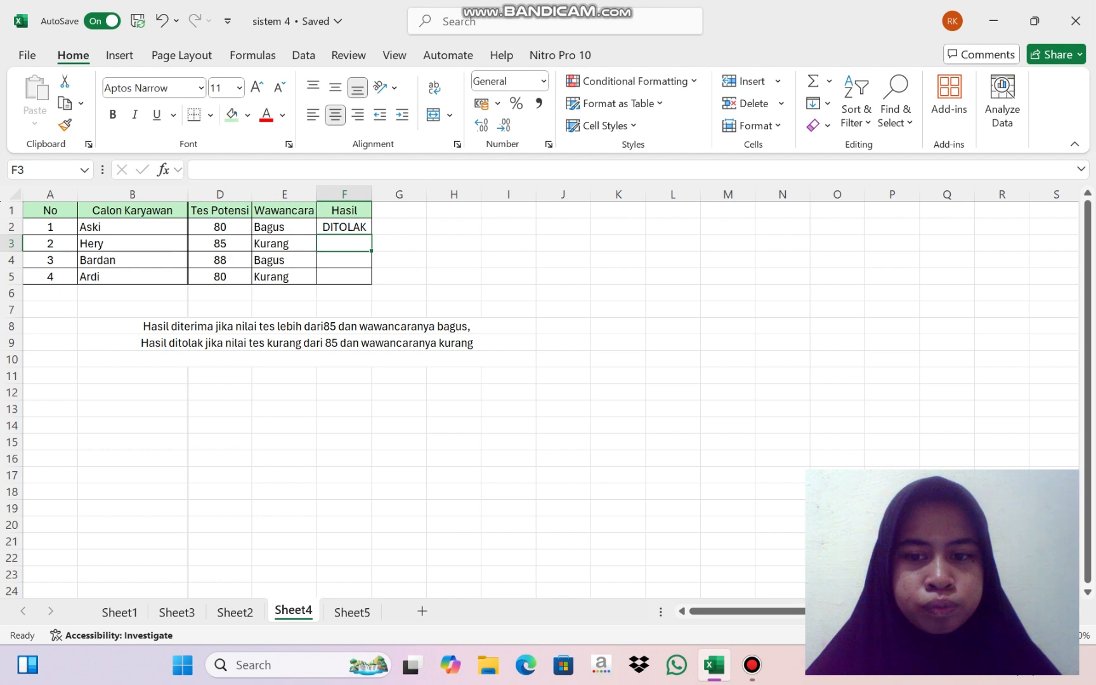
# Step: Fill the F2 formula down the Hasil column through F5
pyautogui.click(345, 227)
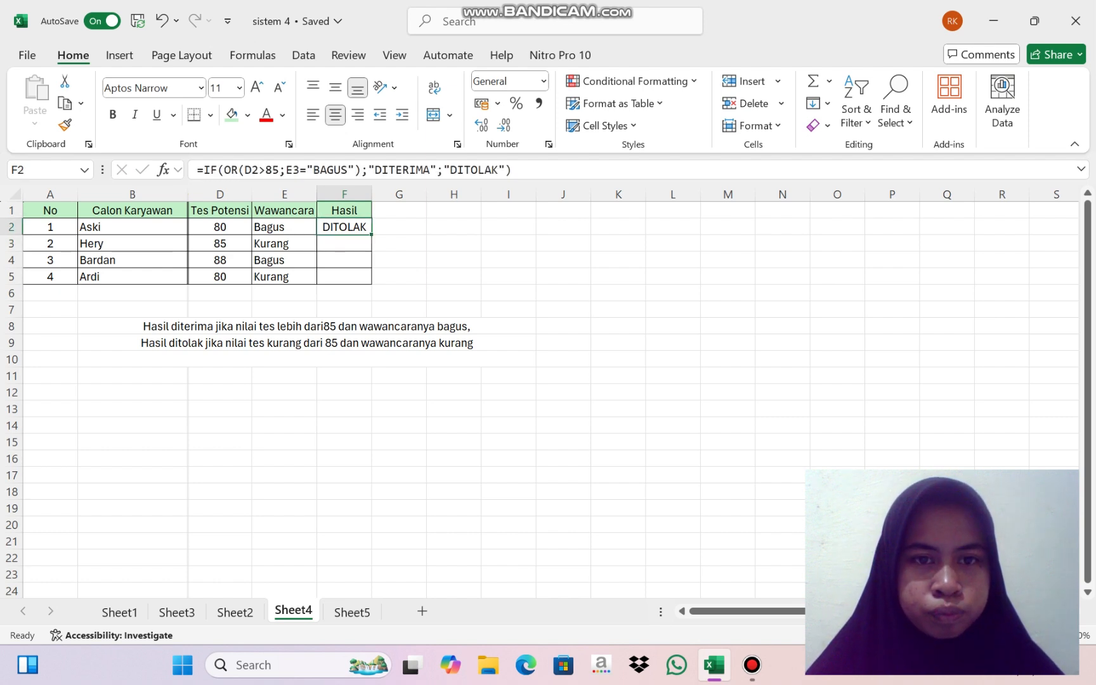
pyautogui.moveTo(371, 235); pyautogui.dragTo(371, 283)
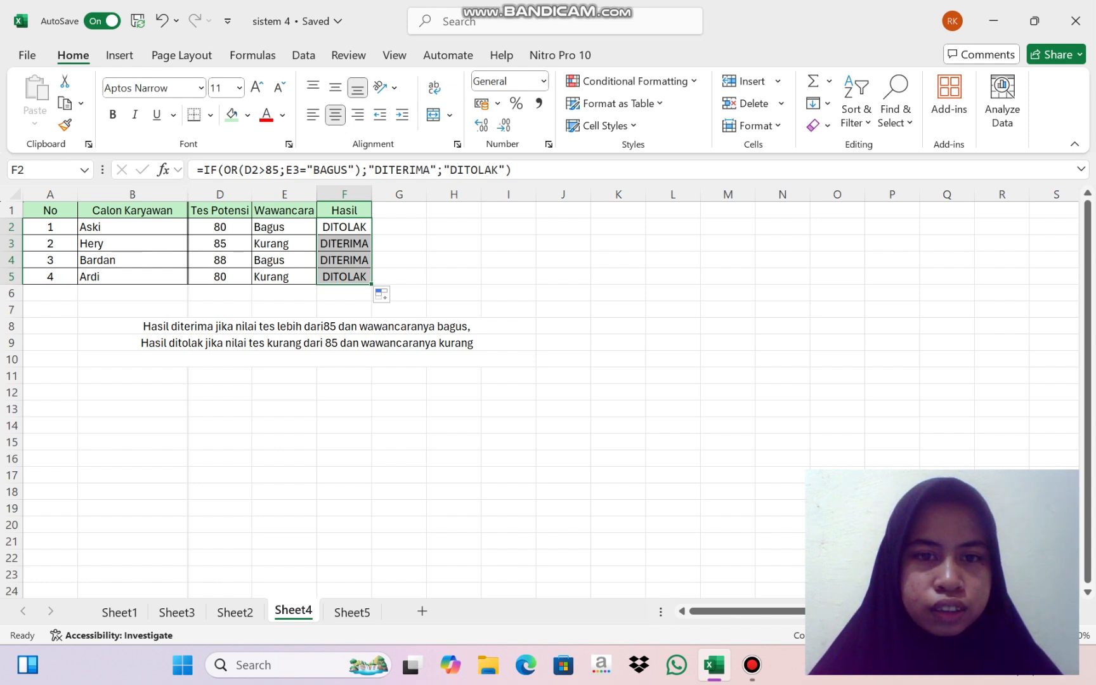
# Step: On Sheet5, start an IF formula with a nested AND in cell I2 of the Hasil column
pyautogui.click(352, 612)
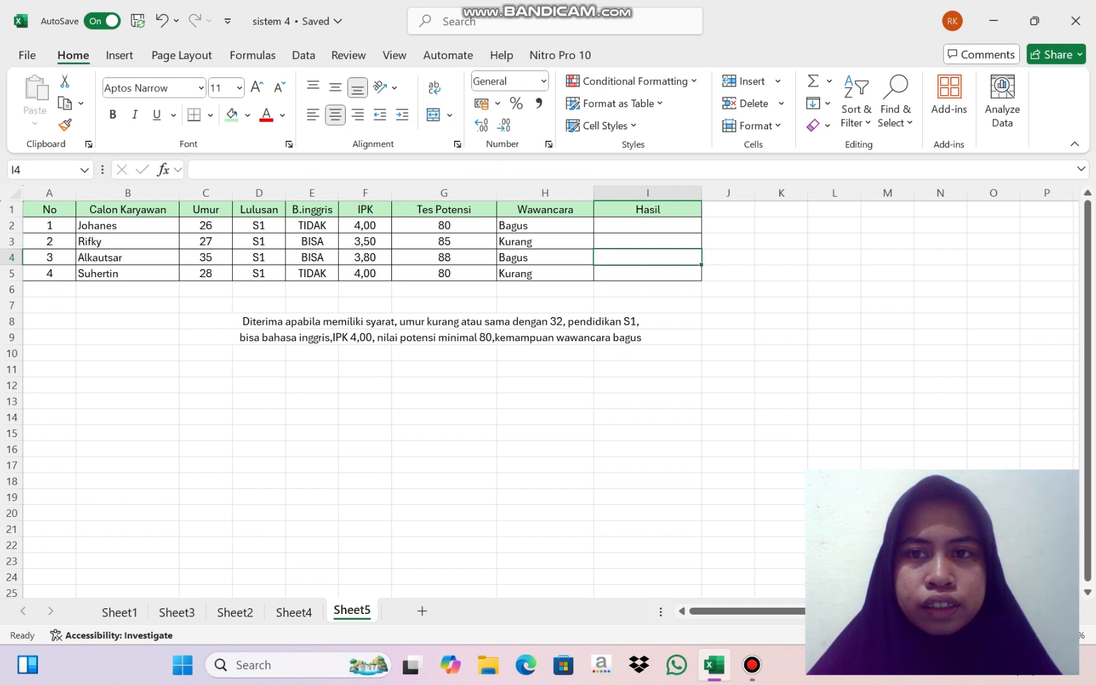
pyautogui.click(647, 227)
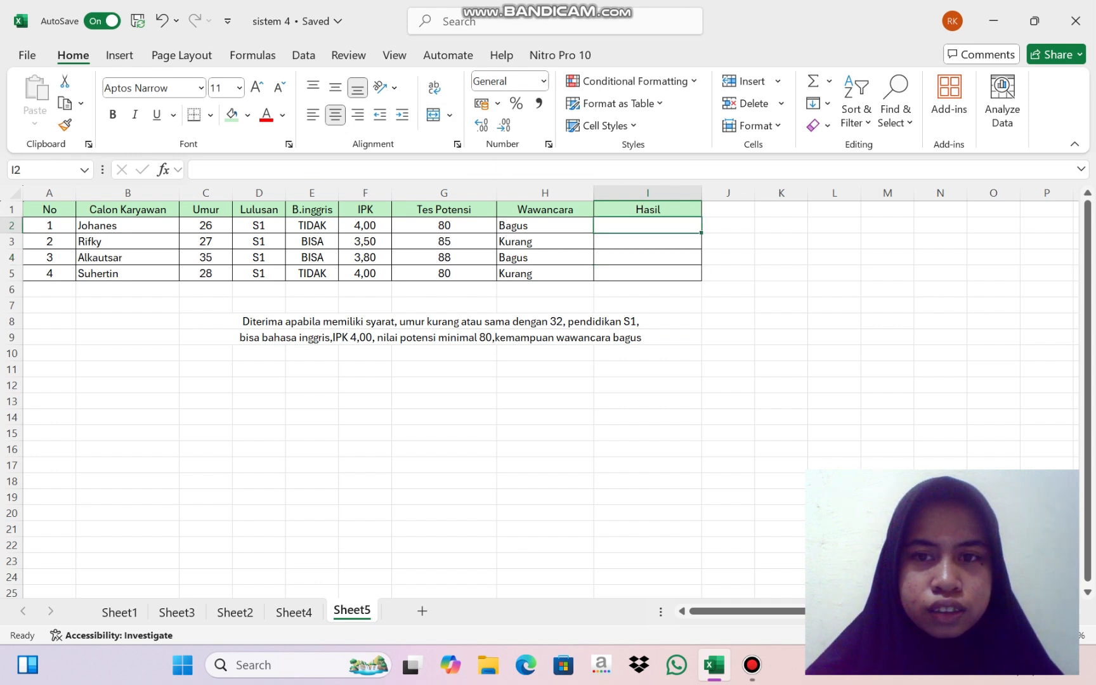
pyautogui.write('=')
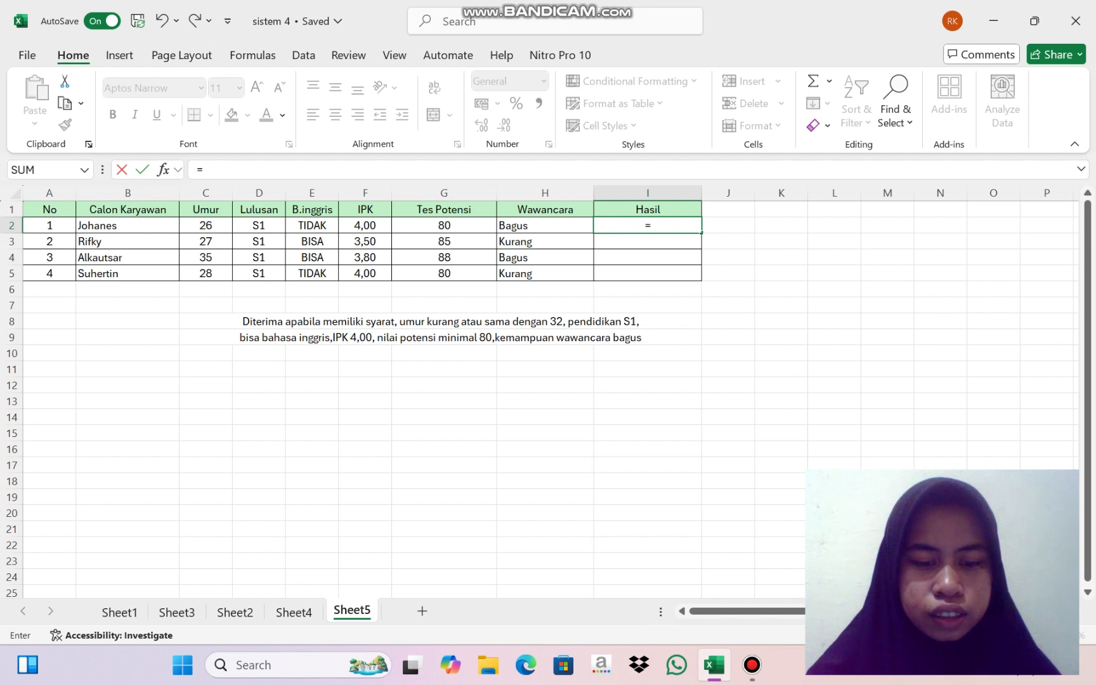
pyautogui.write('IF')
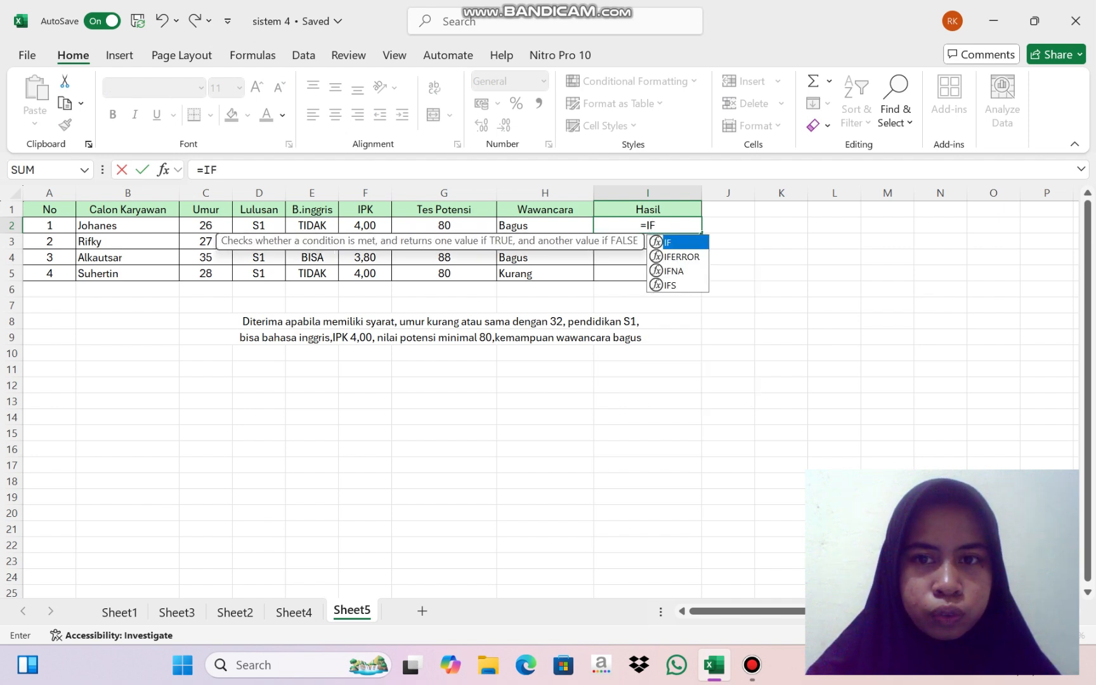
pyautogui.write('(')
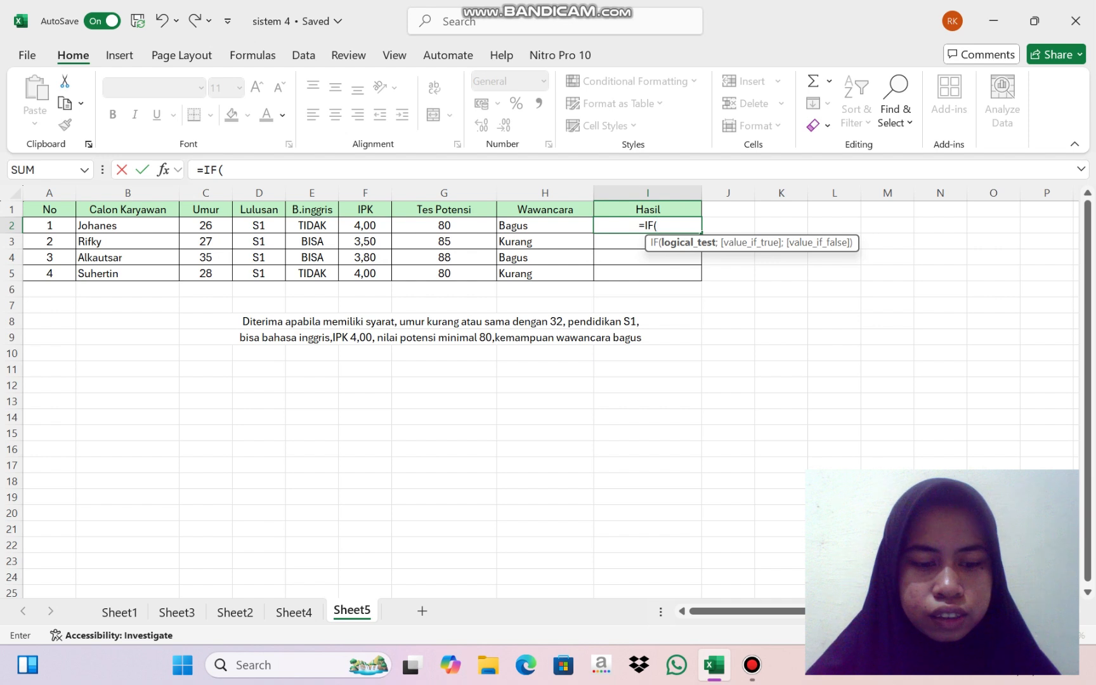
pyautogui.write('AND')
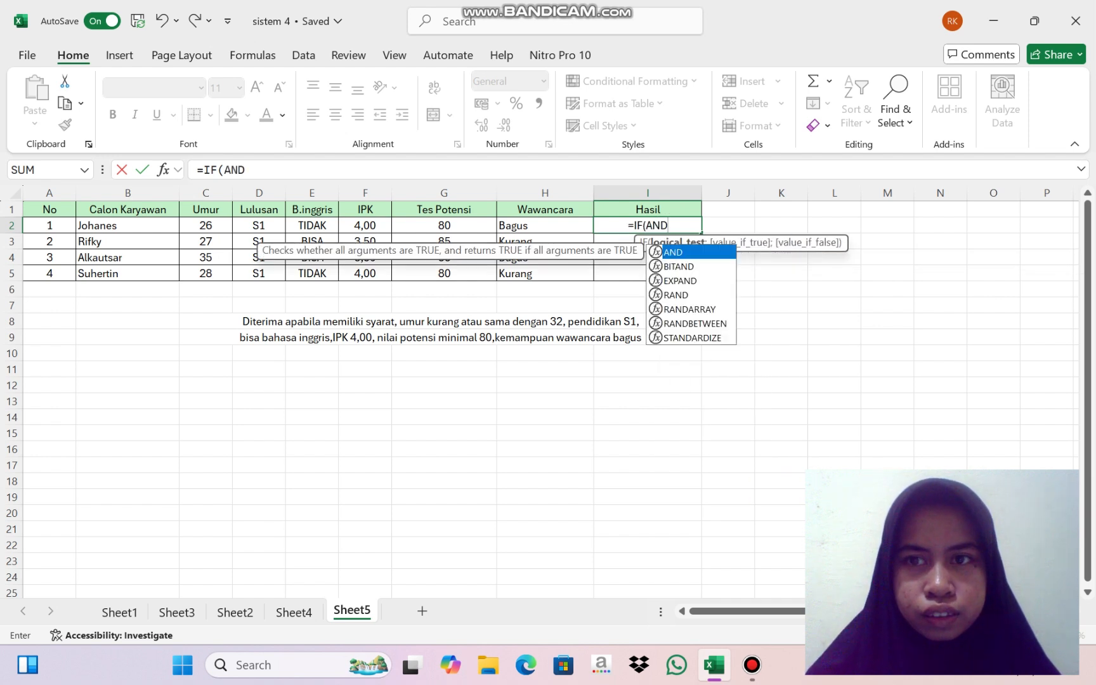
pyautogui.write('(')
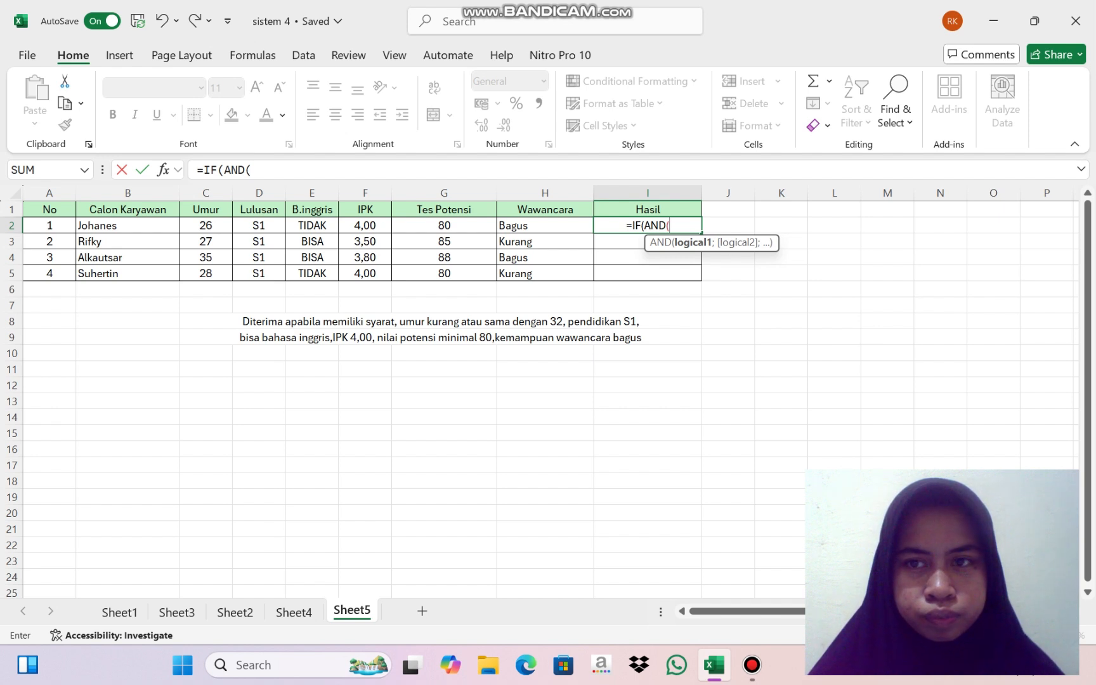
pyautogui.write('<')
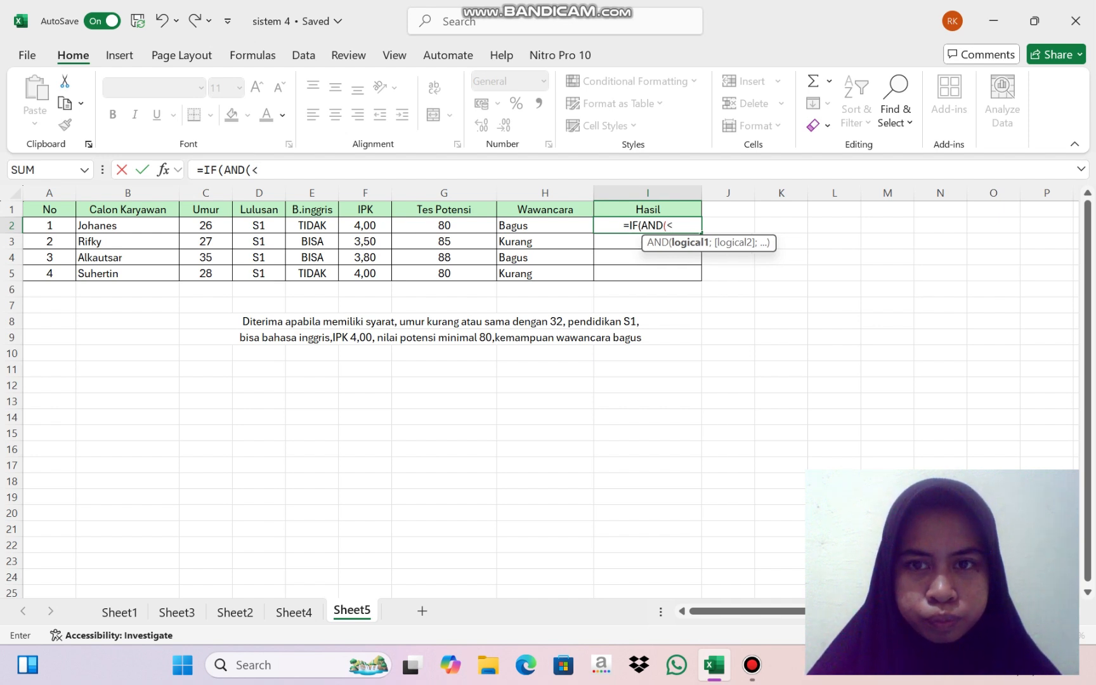
pyautogui.write('=')
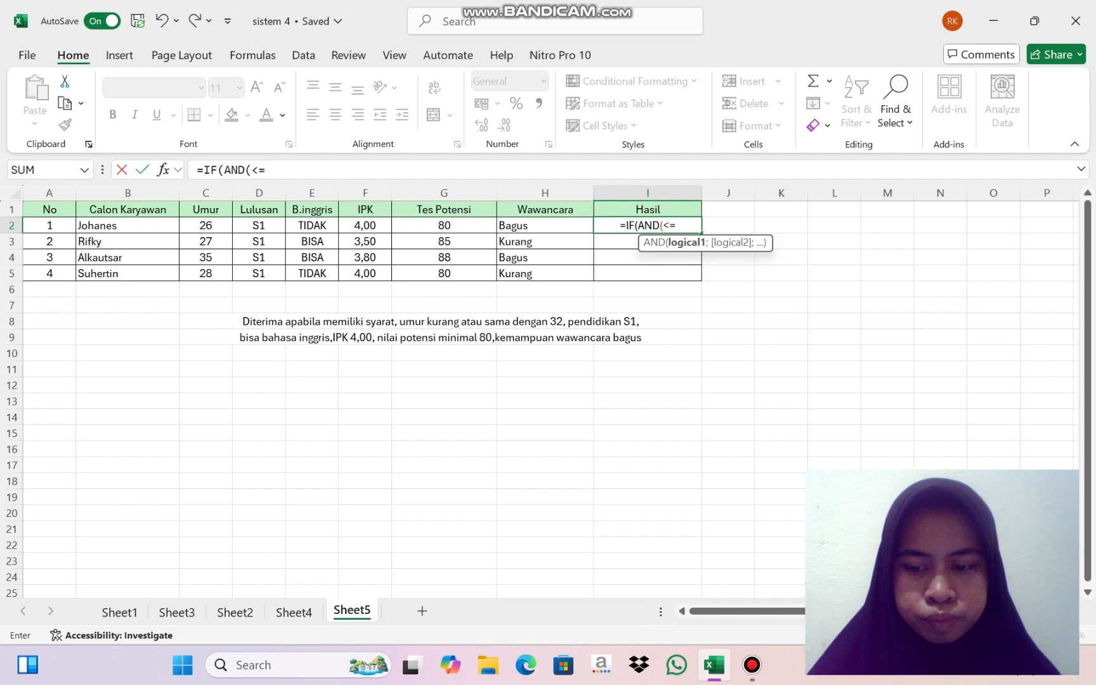
pyautogui.write('32')
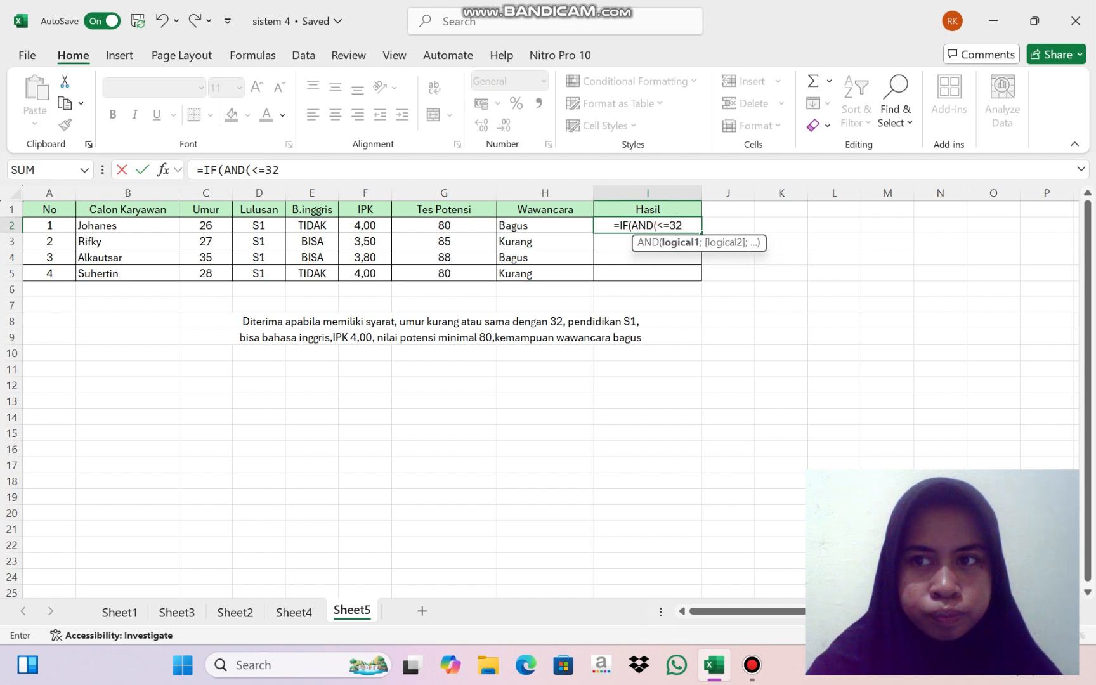
pyautogui.write(';')
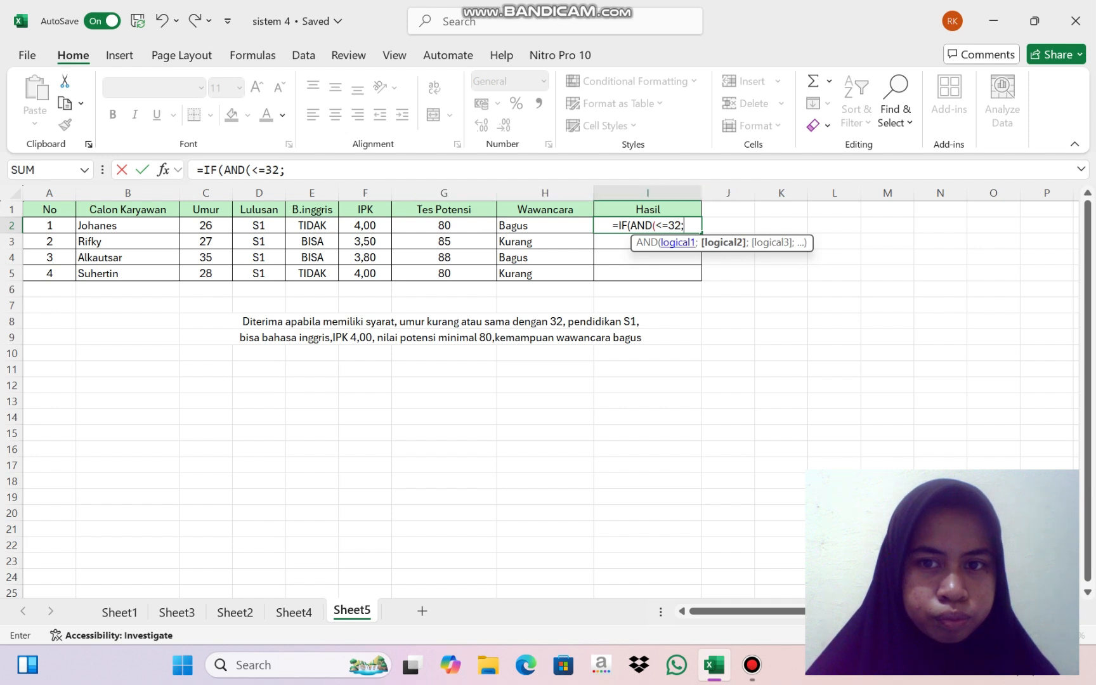
pyautogui.press('BackSpace')
pyautogui.press('BackSpace')
pyautogui.press('BackSpace')
pyautogui.press('BackSpace')
pyautogui.press('BackSpace')
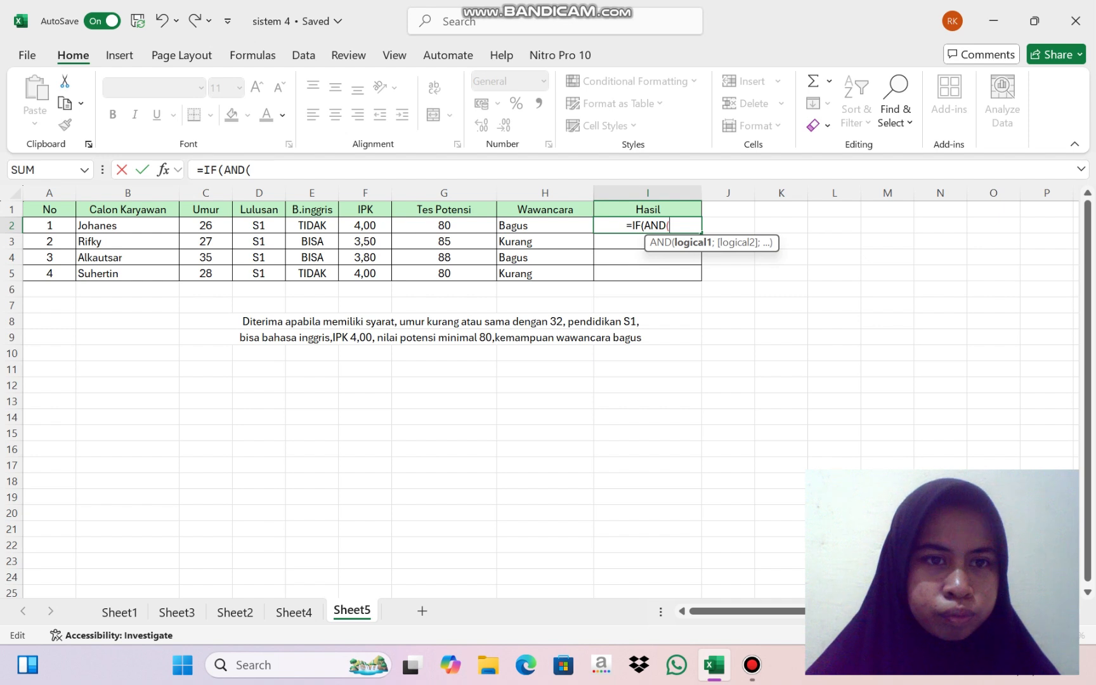
# Step: Add C2<=32 as the first AND condition of the I2 formula, followed by a semicolon
pyautogui.click(206, 225)
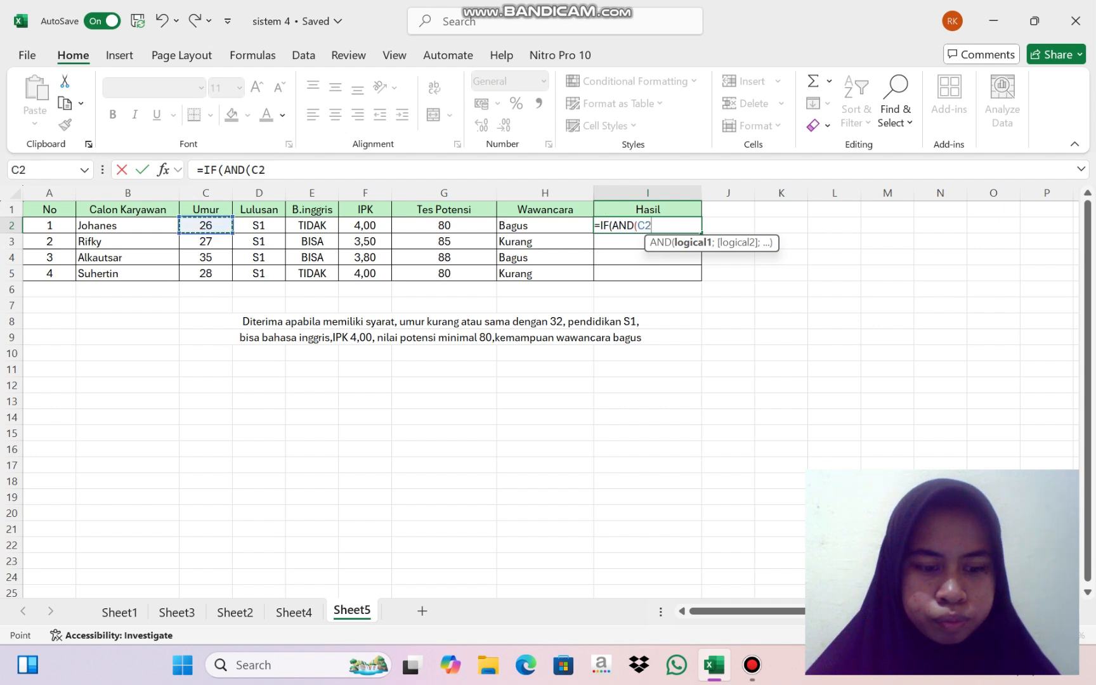
pyautogui.write('<')
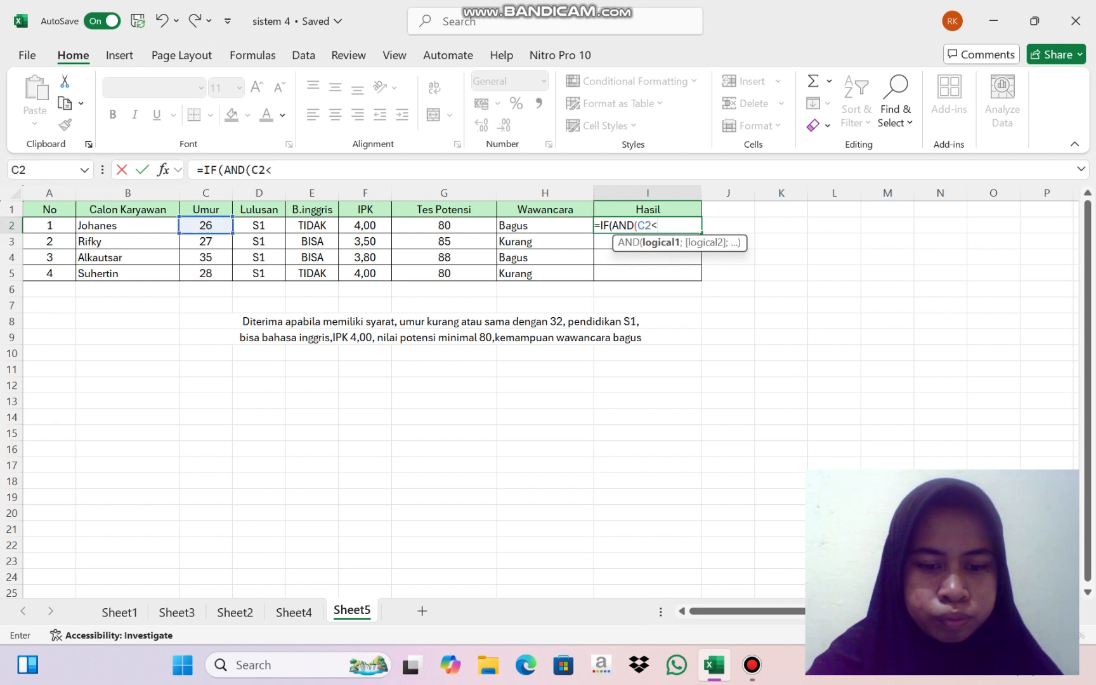
pyautogui.write('32')
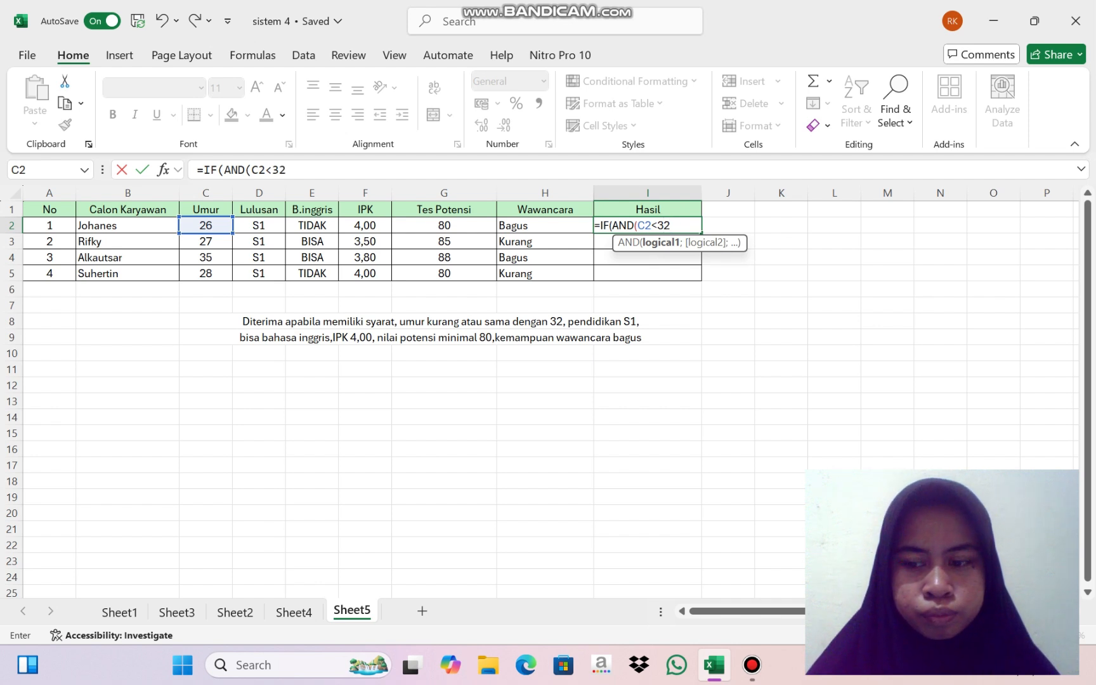
pyautogui.press('BackSpace')
pyautogui.press('BackSpace')
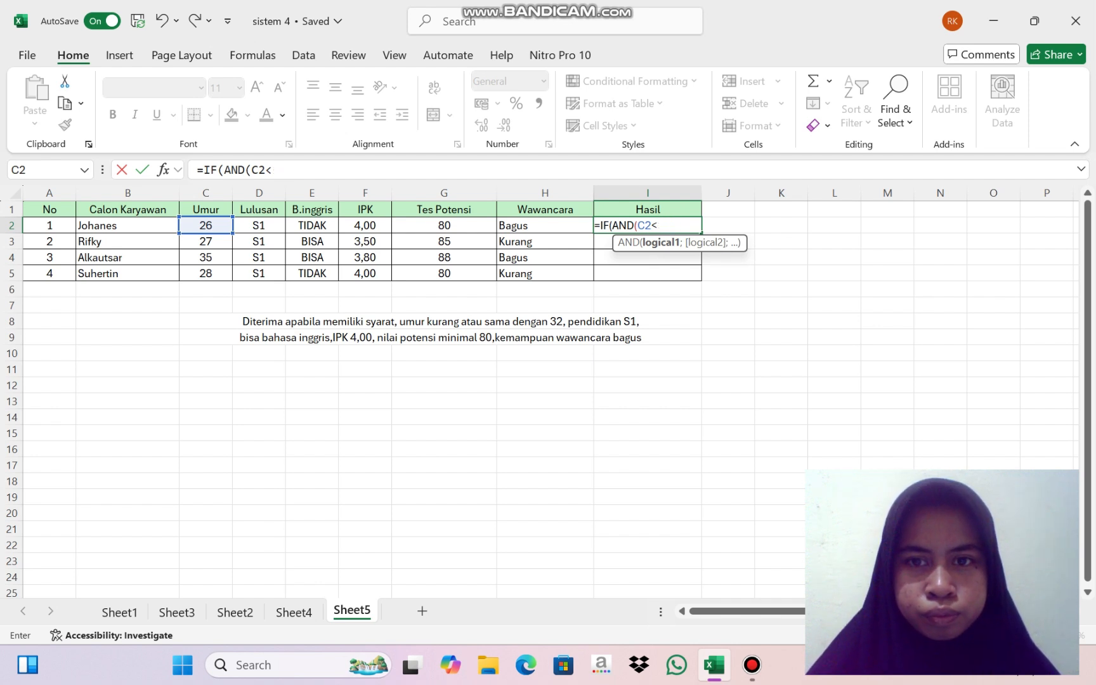
pyautogui.write('=')
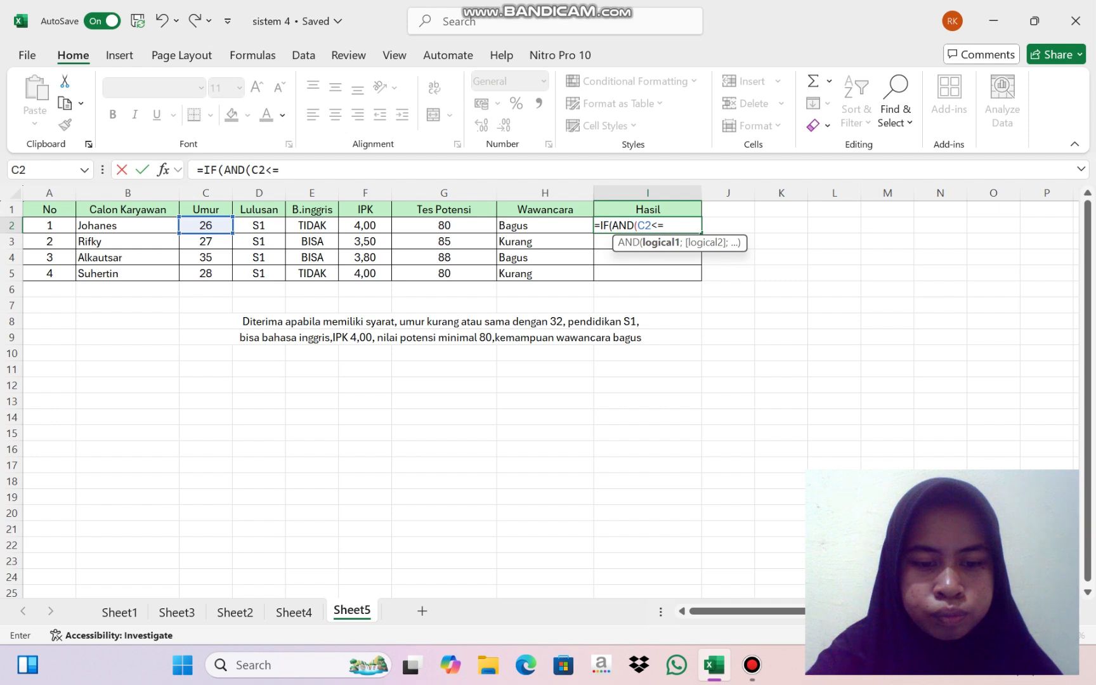
pyautogui.write('32;')
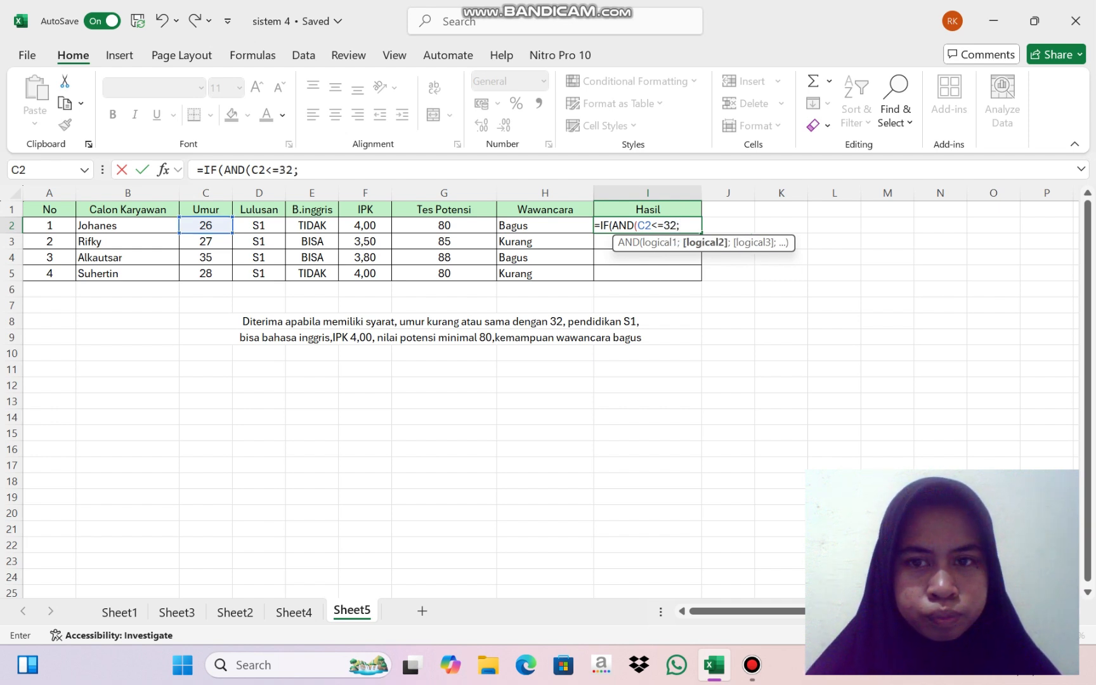
# Step: Add D2="S1" as the second AND condition of the I2 formula, followed by a semicolon
pyautogui.click(258, 226)
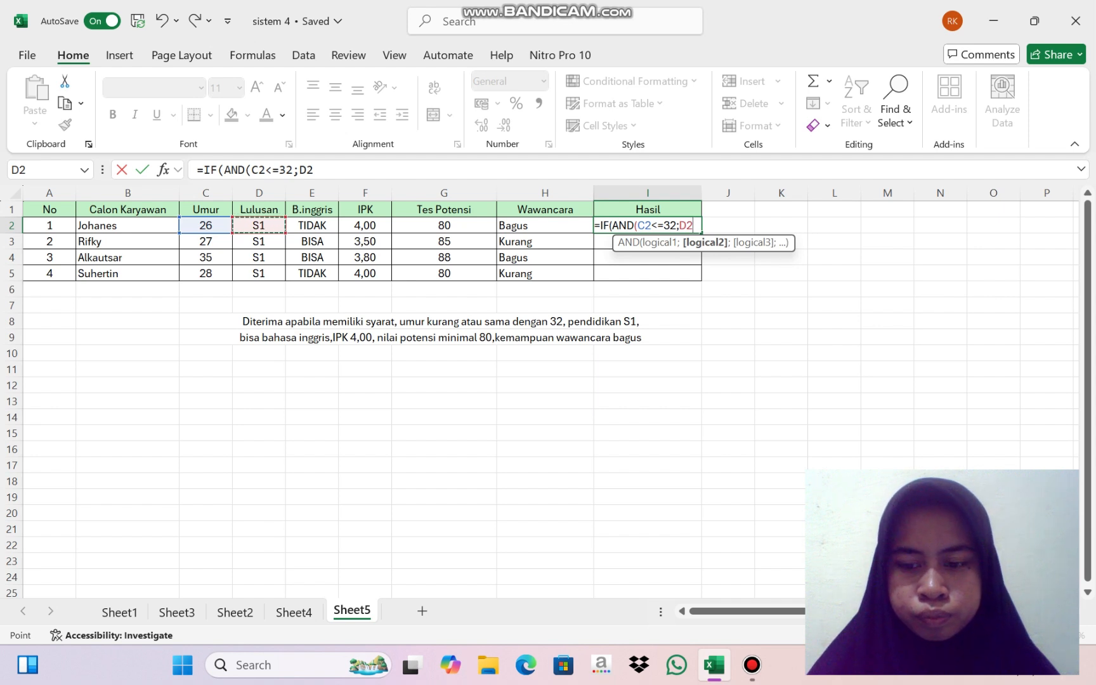
pyautogui.write('=')
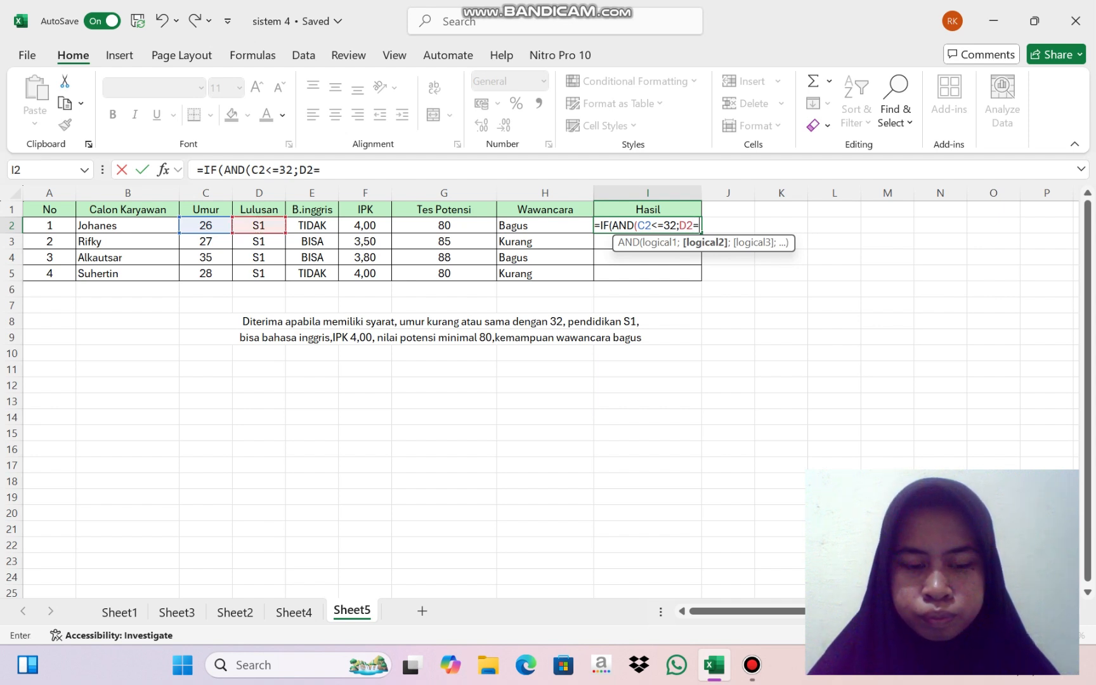
pyautogui.write('"s')
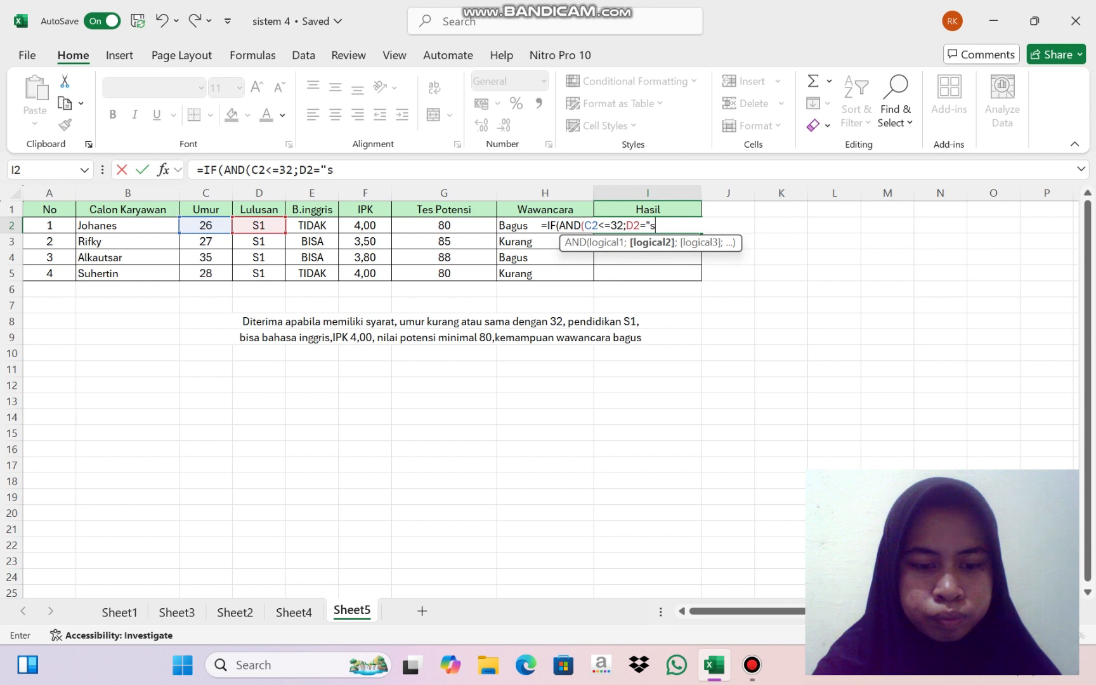
pyautogui.write('1')
pyautogui.press('BackSpace')
pyautogui.press('BackSpace')
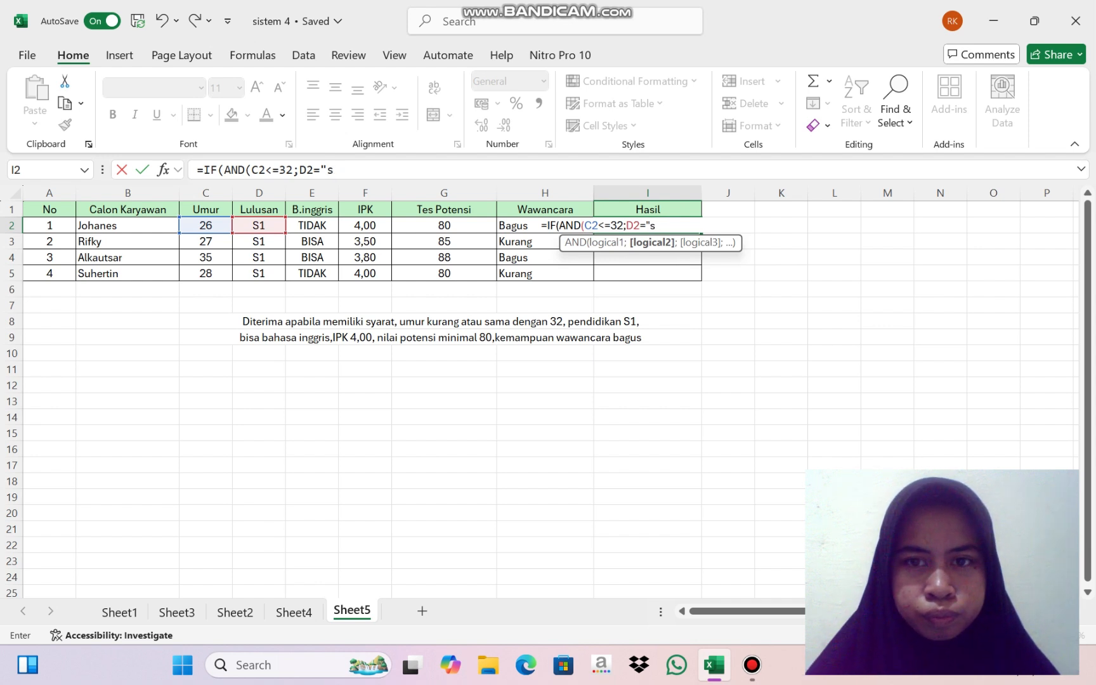
pyautogui.write('S')
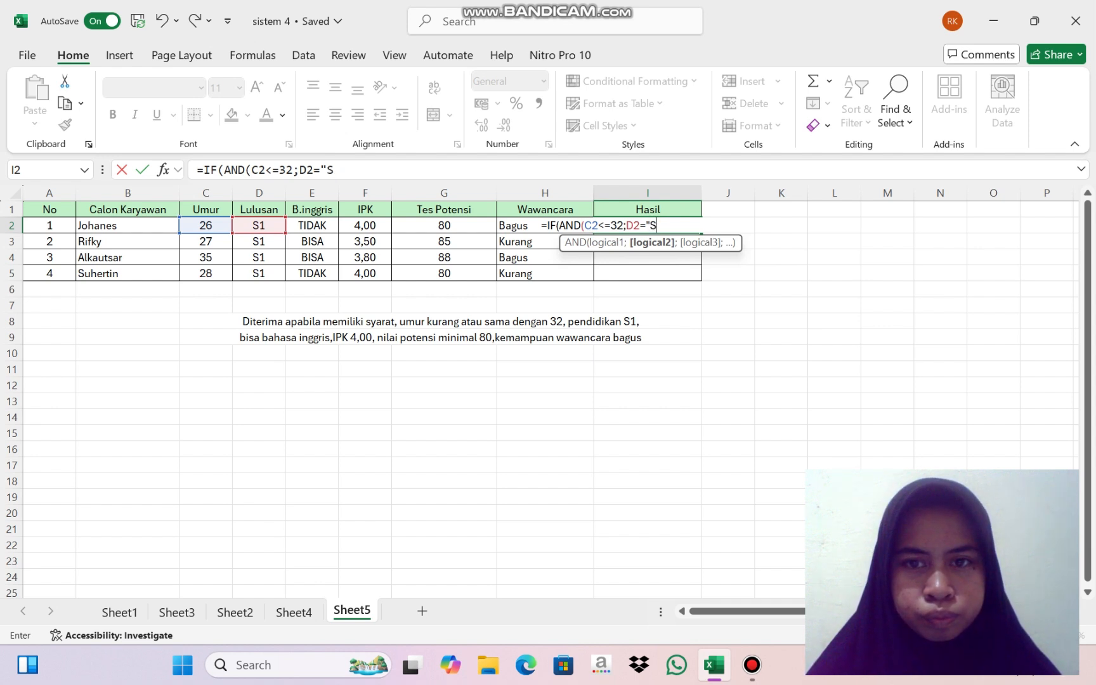
pyautogui.write('1')
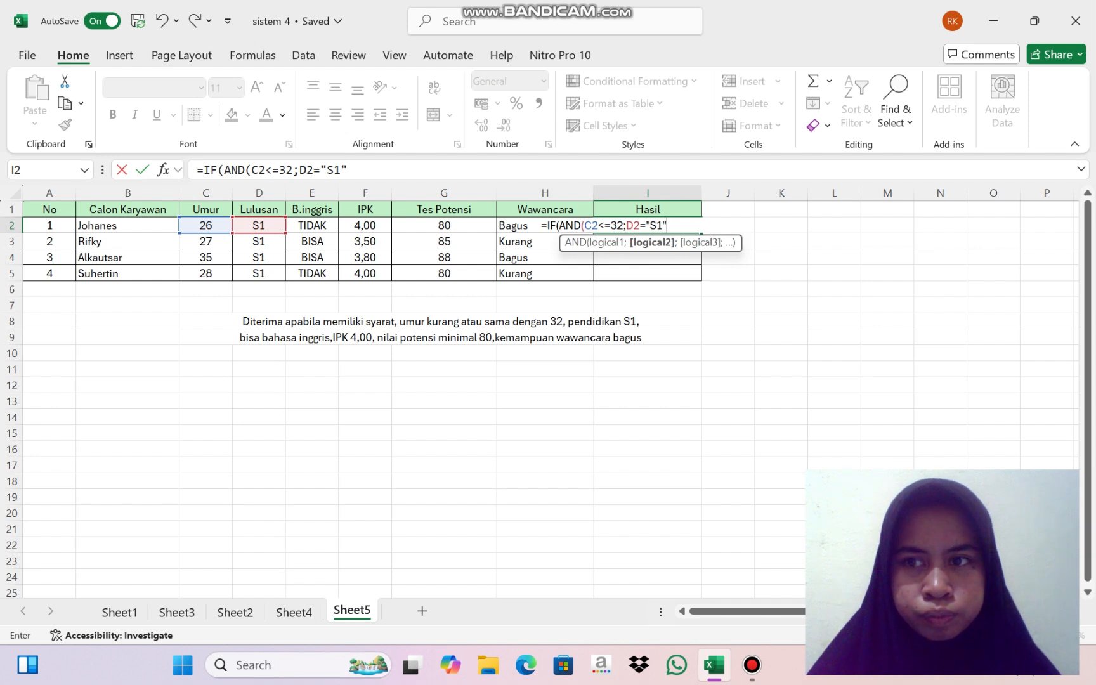
pyautogui.write('"')
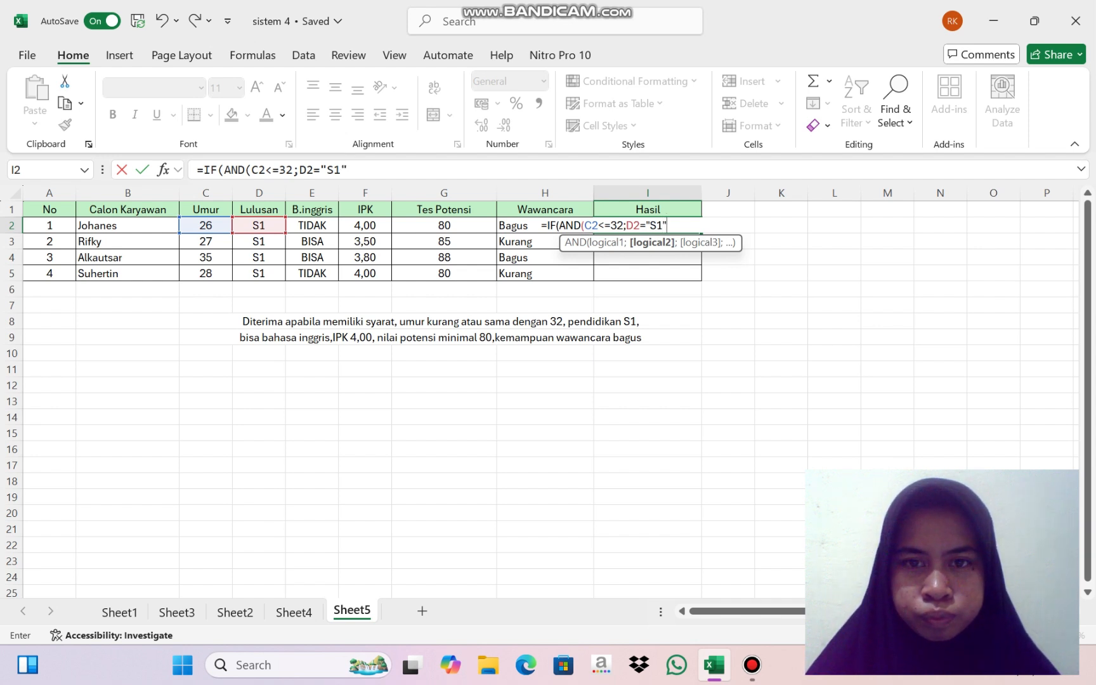
pyautogui.write(';')
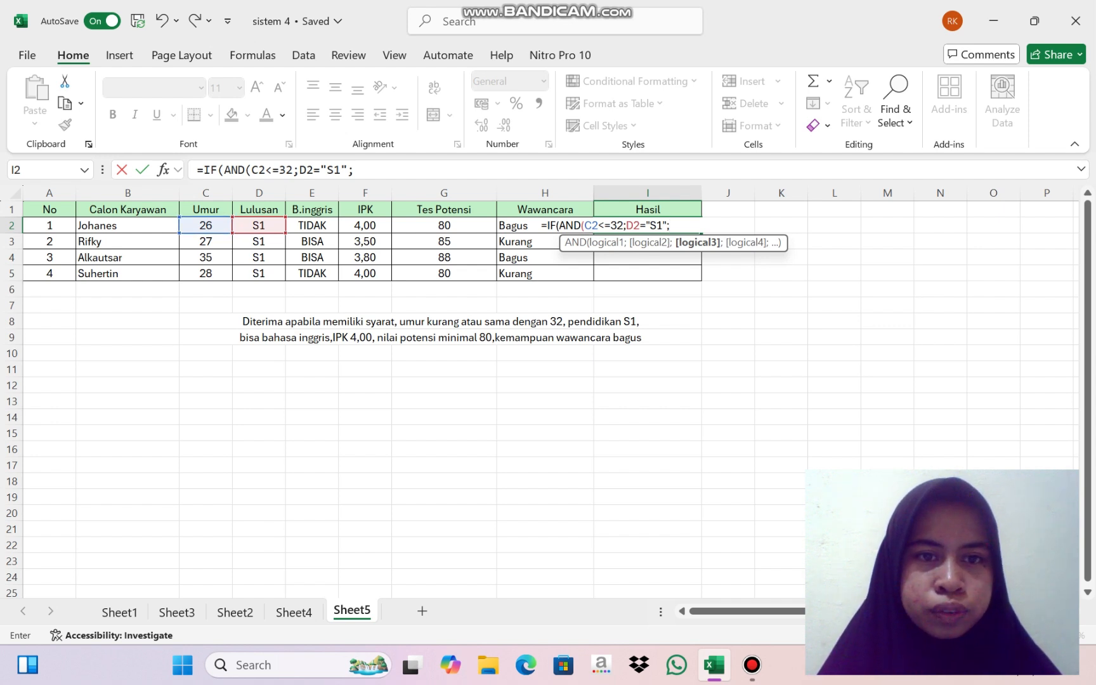
# Step: Add E2="BISA" as the third AND condition of the I2 formula, followed by a semicolon
pyautogui.click(311, 226)
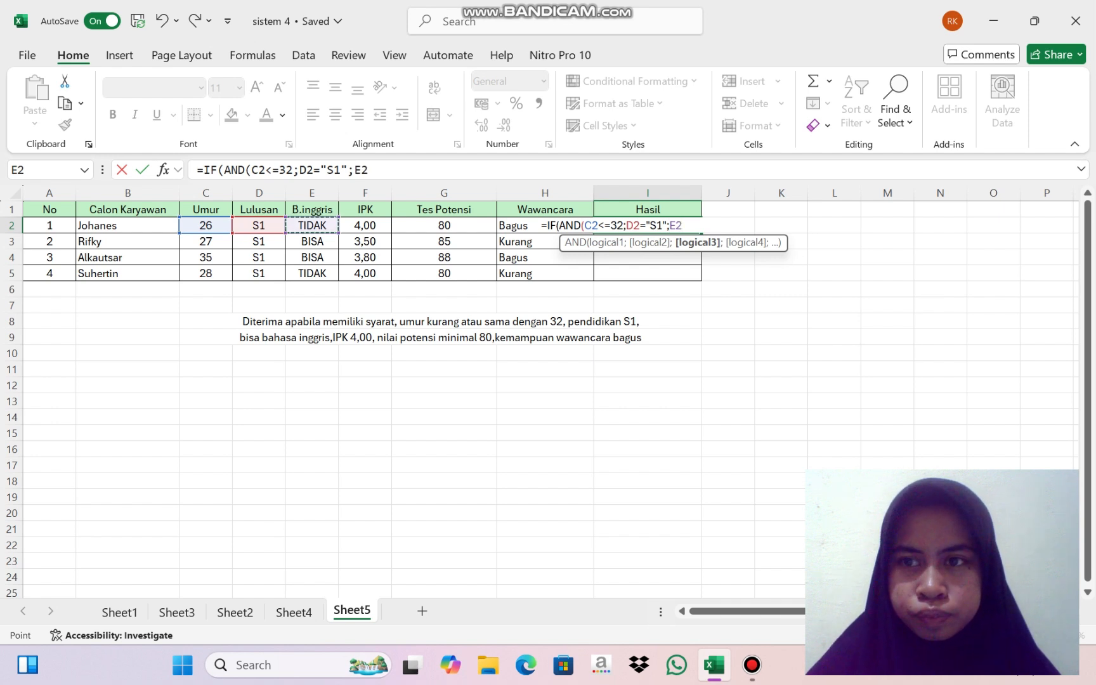
pyautogui.write('=')
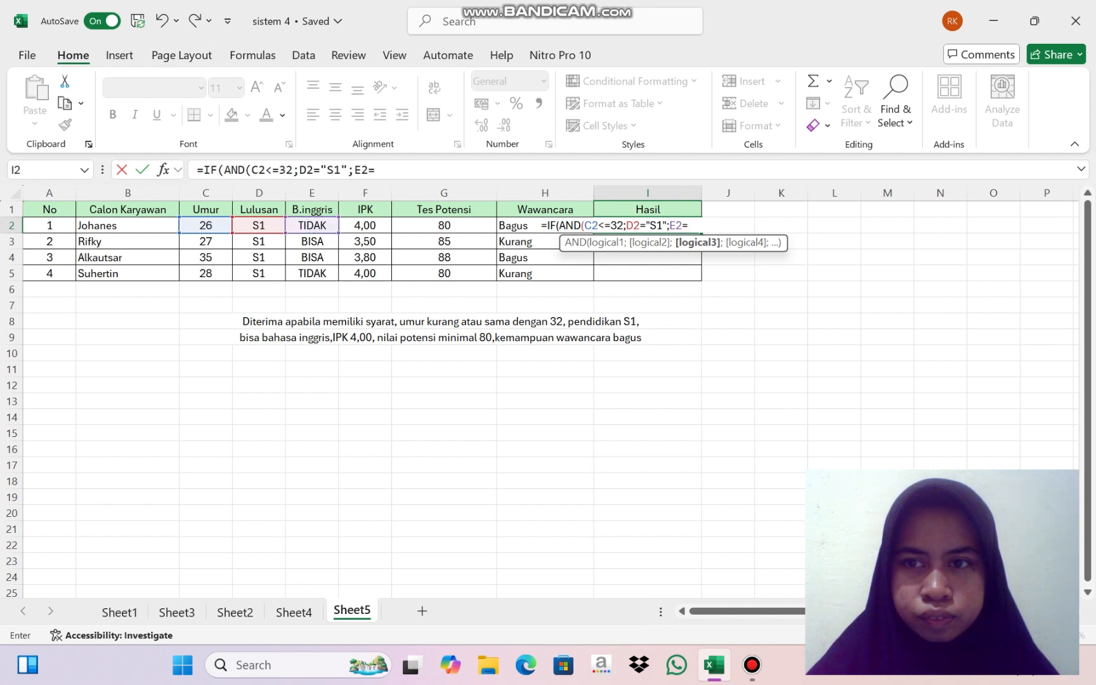
pyautogui.write('"')
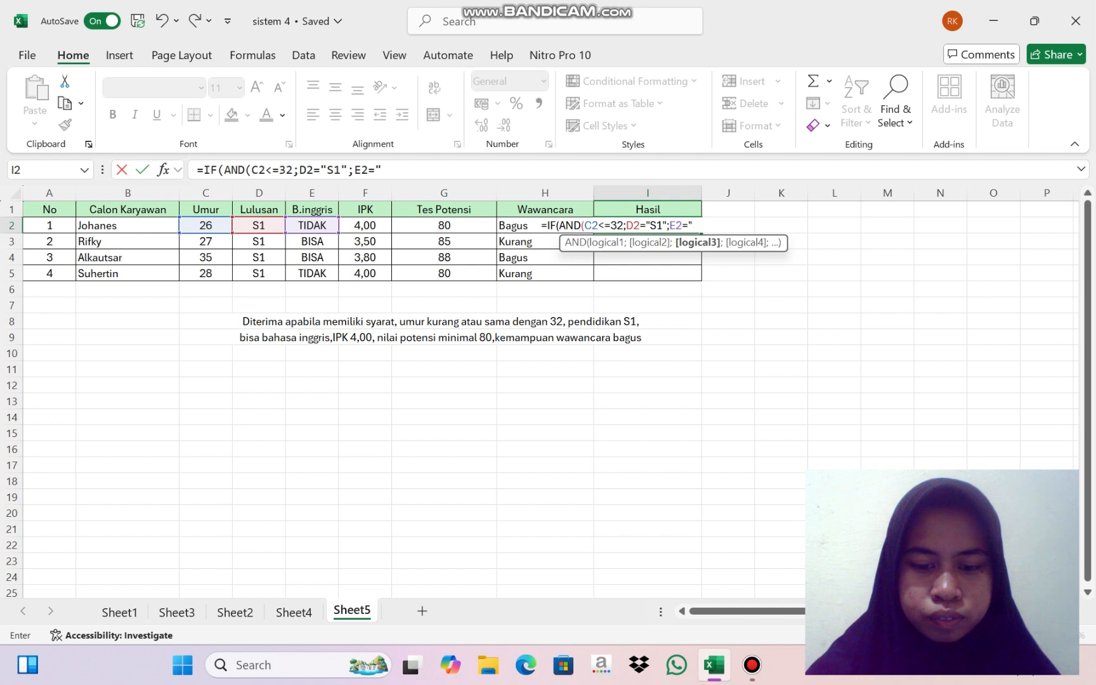
pyautogui.write('BISA')
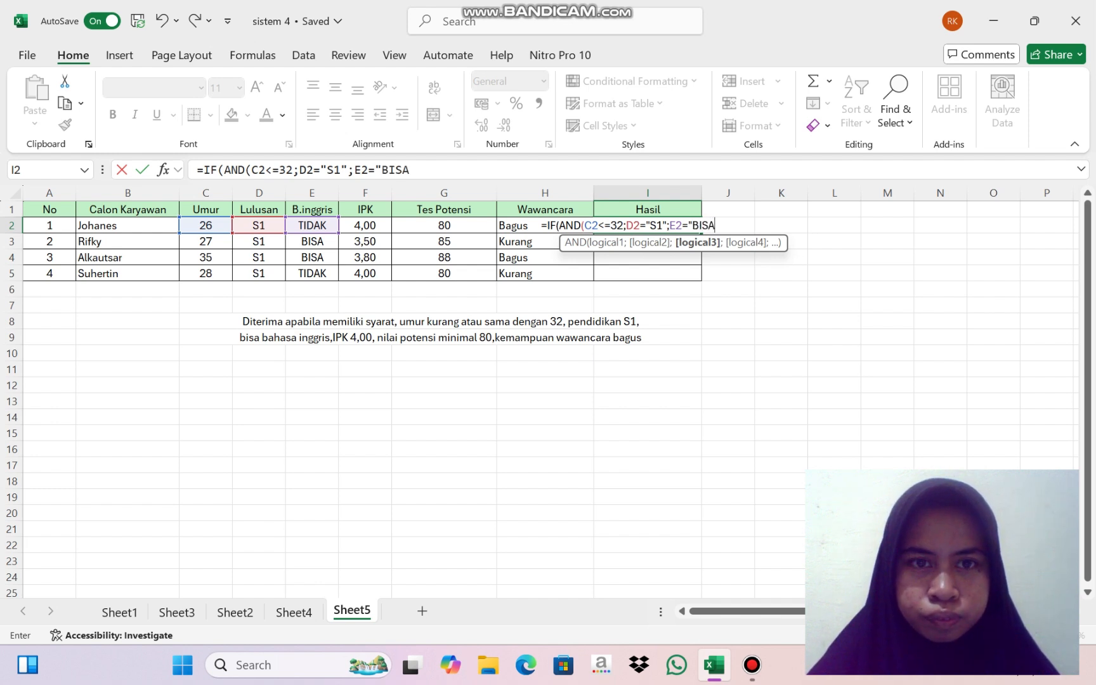
pyautogui.write('"')
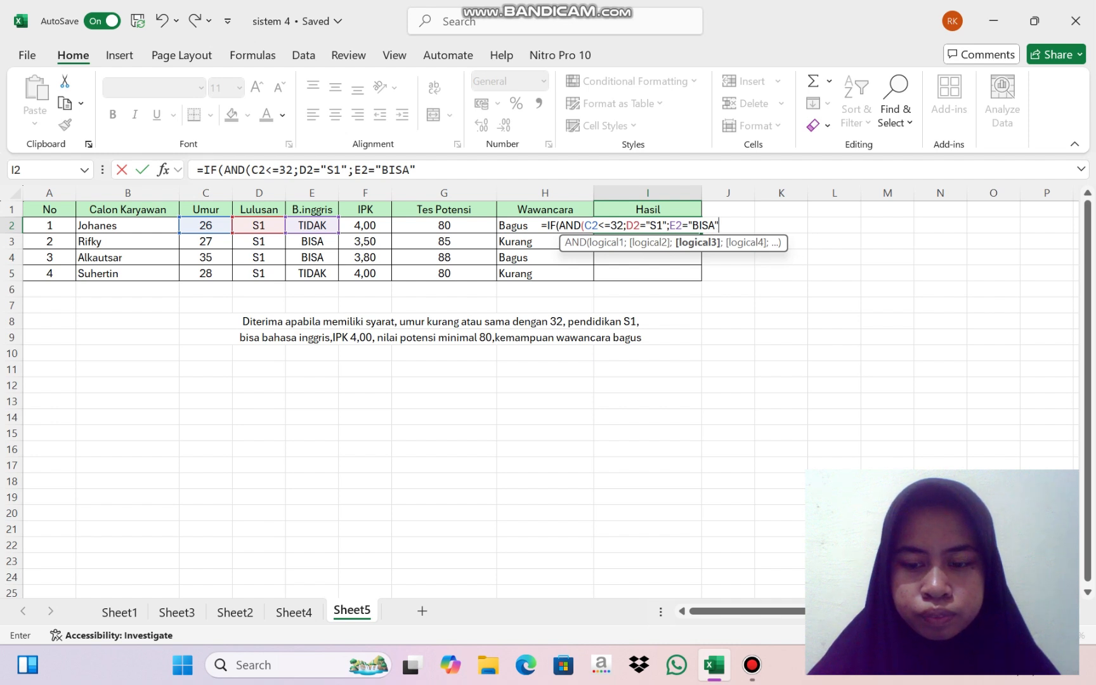
pyautogui.write(';')
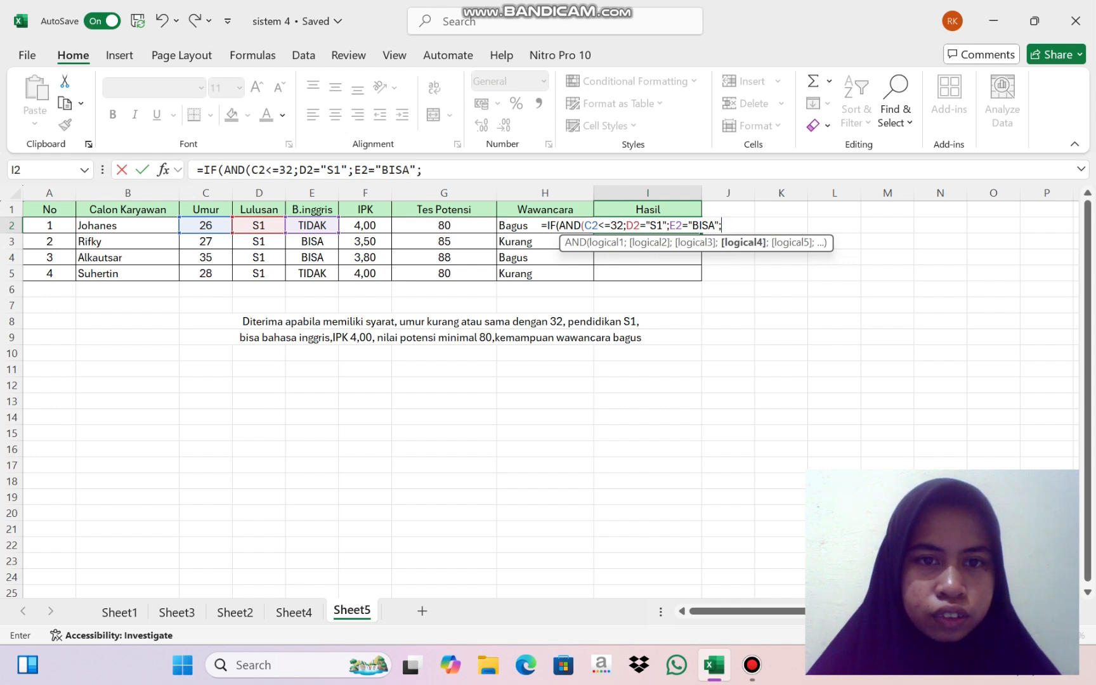
# Step: Add F2=4 as the fourth AND condition of the I2 formula, followed by a semicolon
pyautogui.write('F2=')
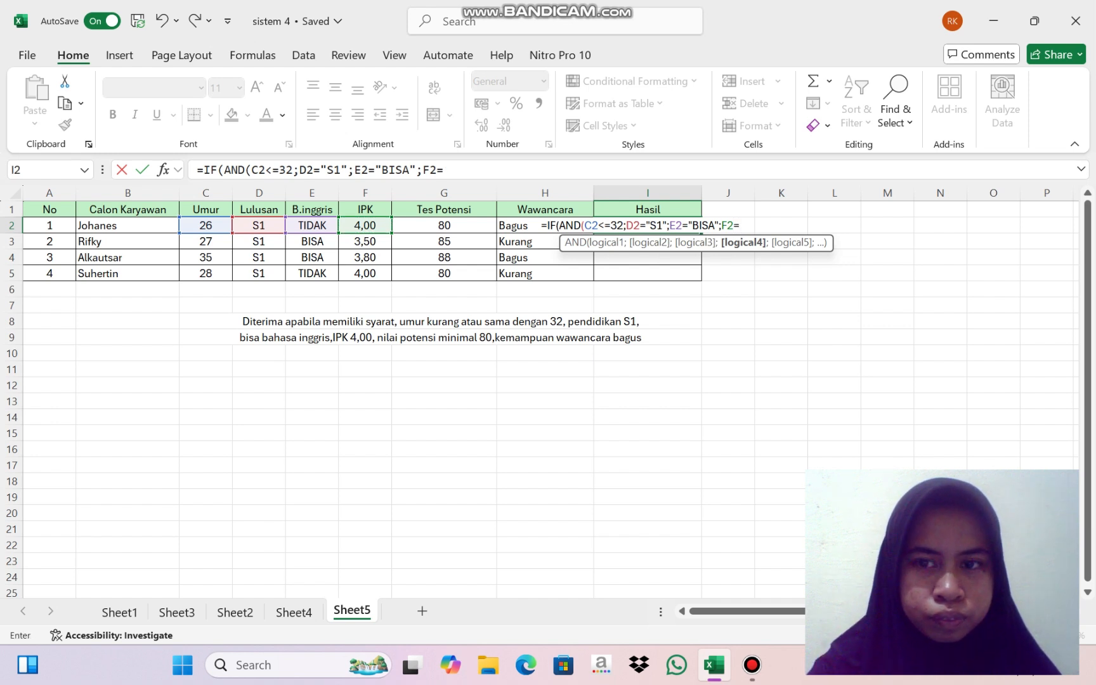
pyautogui.write('4')
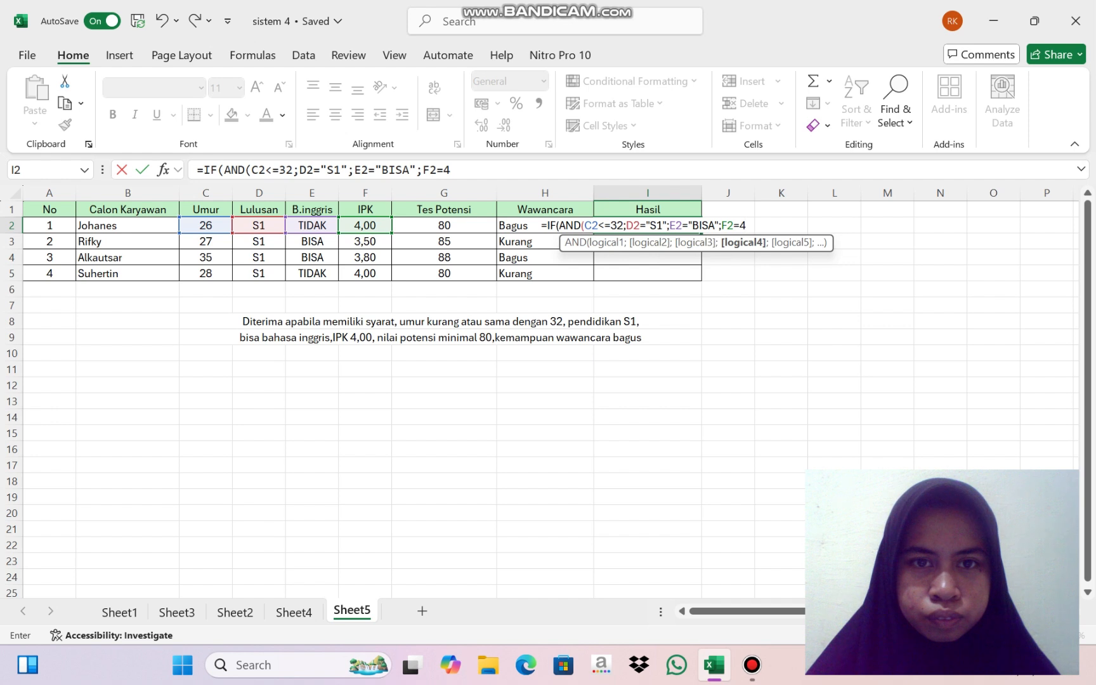
pyautogui.write(';')
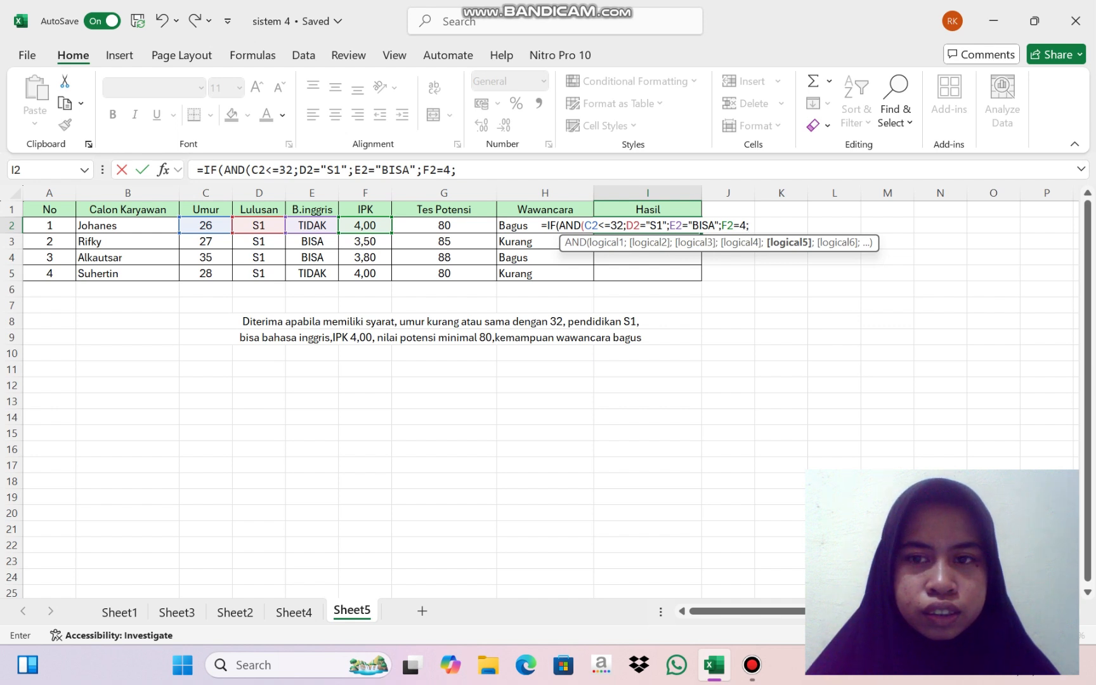
# Step: Add G2>=80 as the fifth AND condition of the I2 formula, followed by a semicolon
pyautogui.click(444, 226)
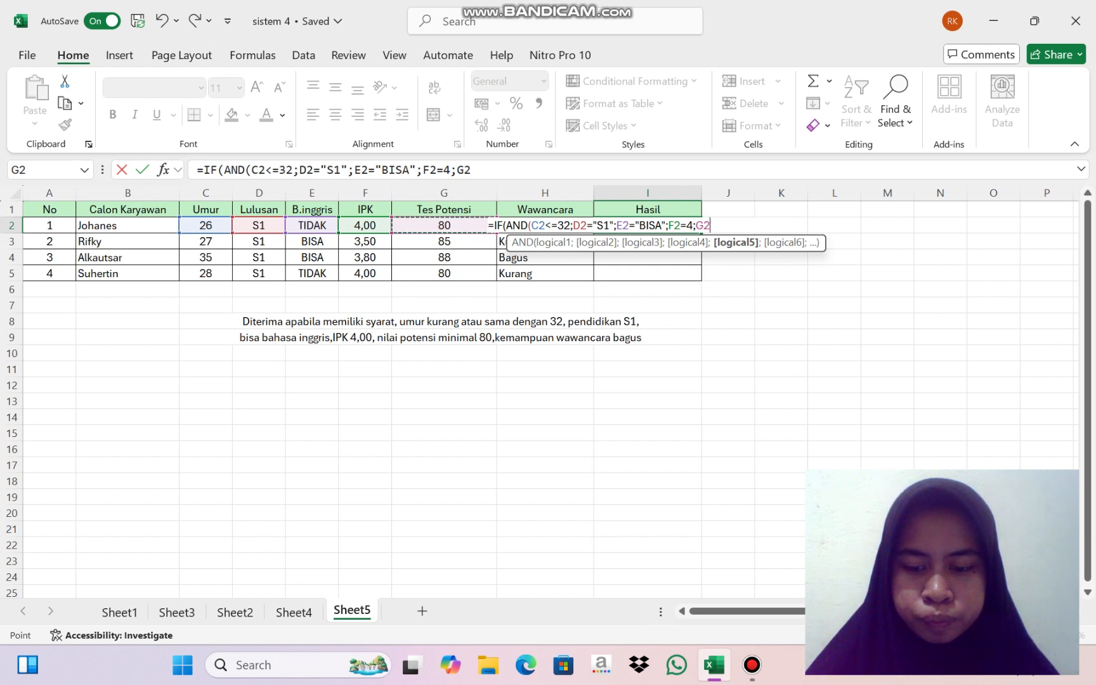
pyautogui.write('>')
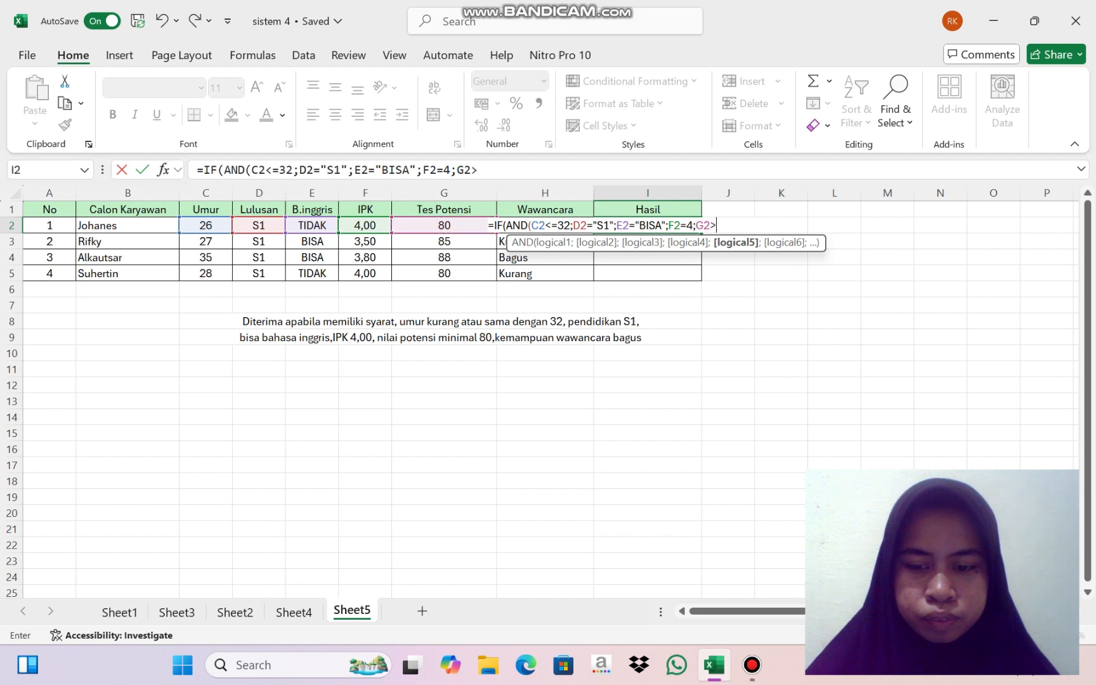
pyautogui.write('=')
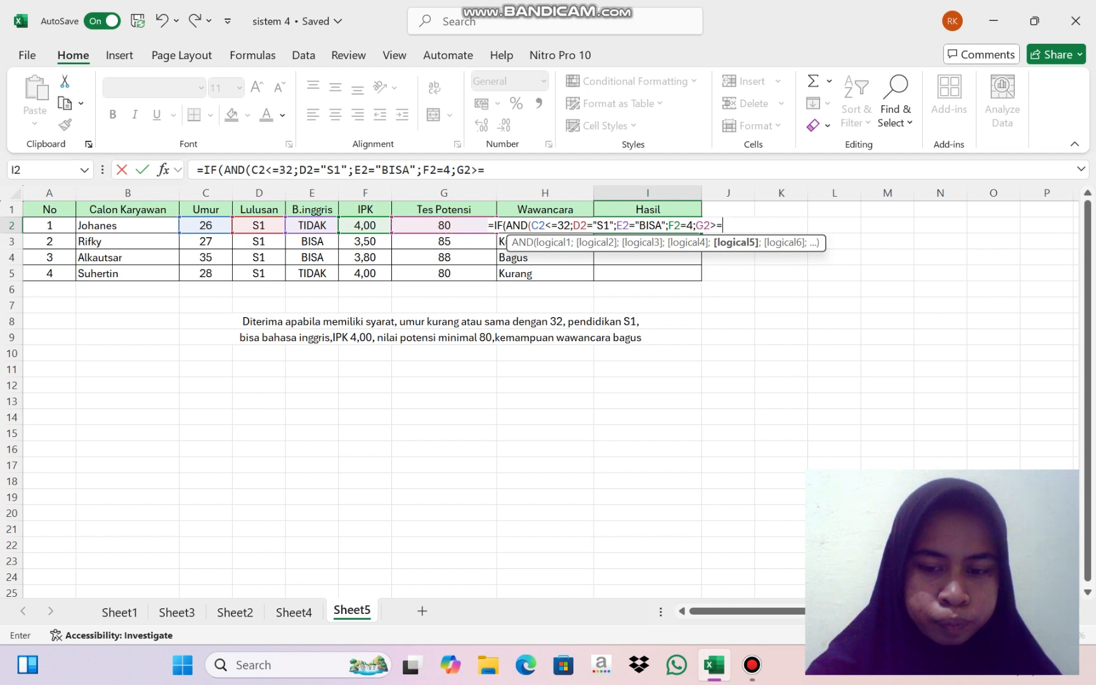
pyautogui.write('80')
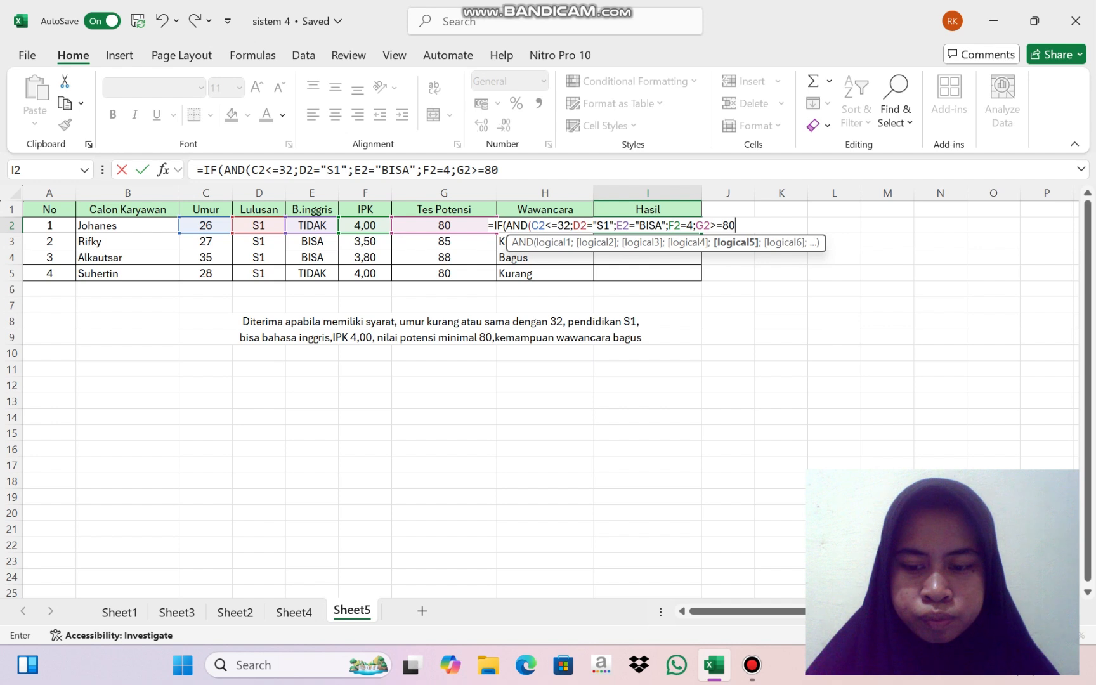
pyautogui.write(';')
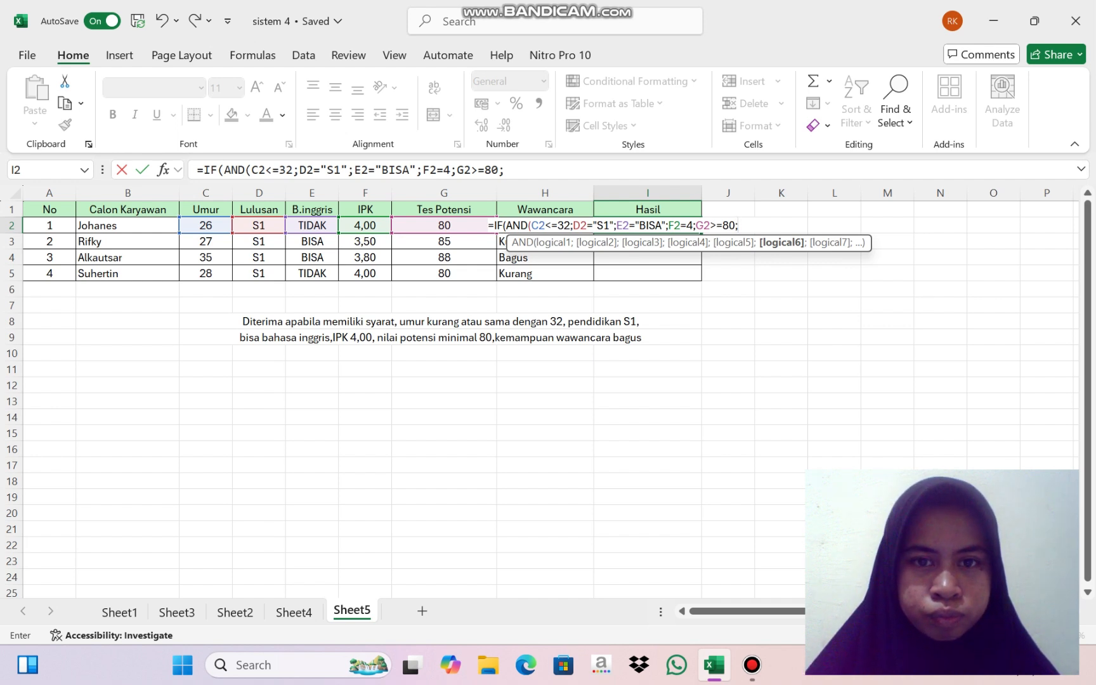
# Step: Add H3="BAGUS" as the sixth AND condition of the I2 formula, closing the AND function and adding a semicolon
pyautogui.click(501, 242)
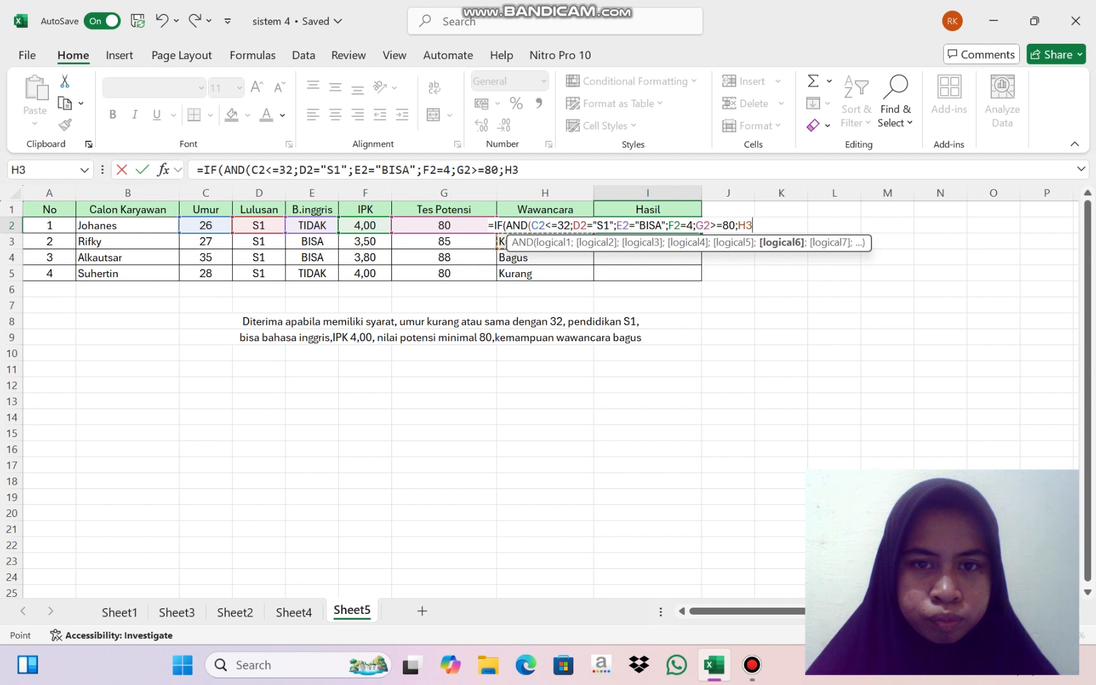
pyautogui.write('=')
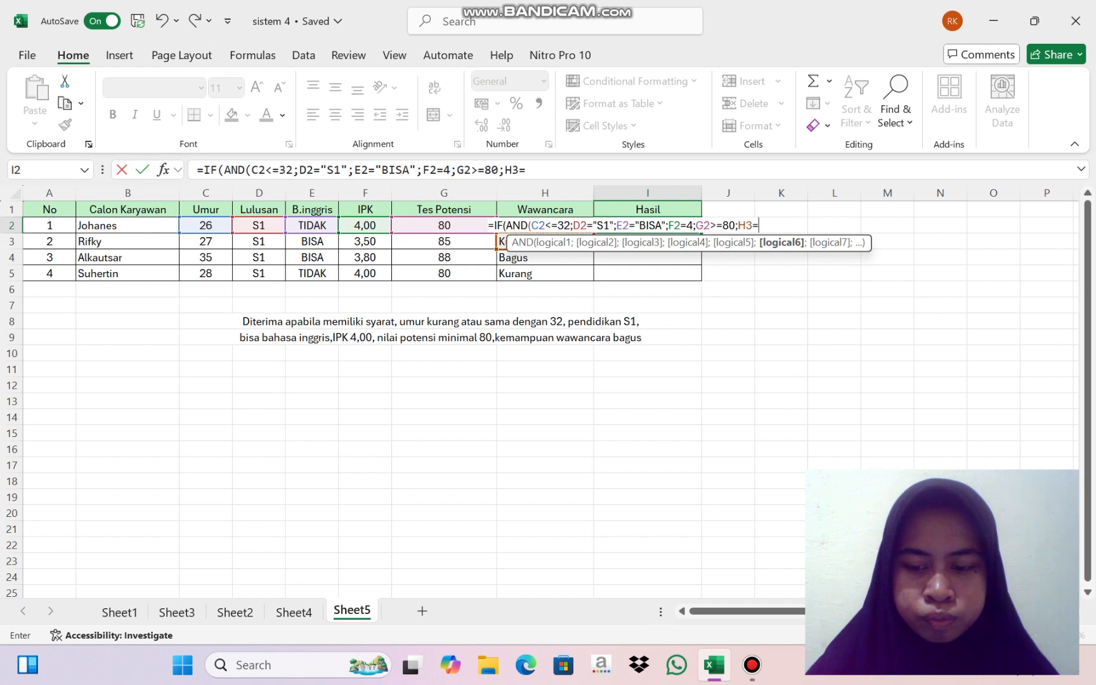
pyautogui.write('"BA')
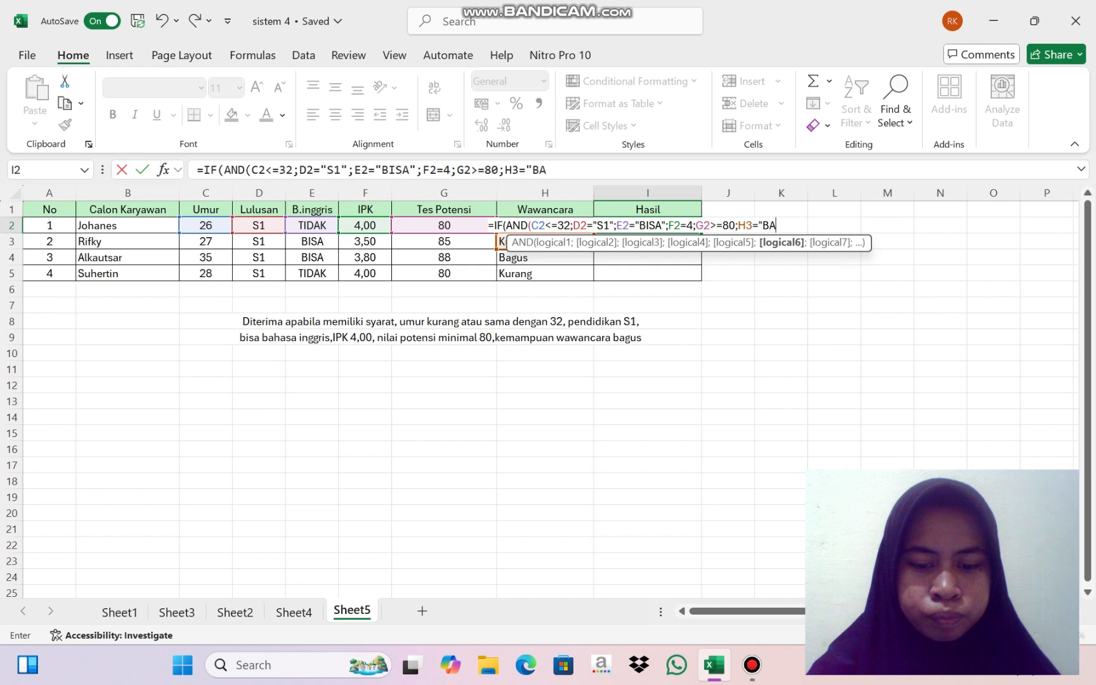
pyautogui.write('GUS')
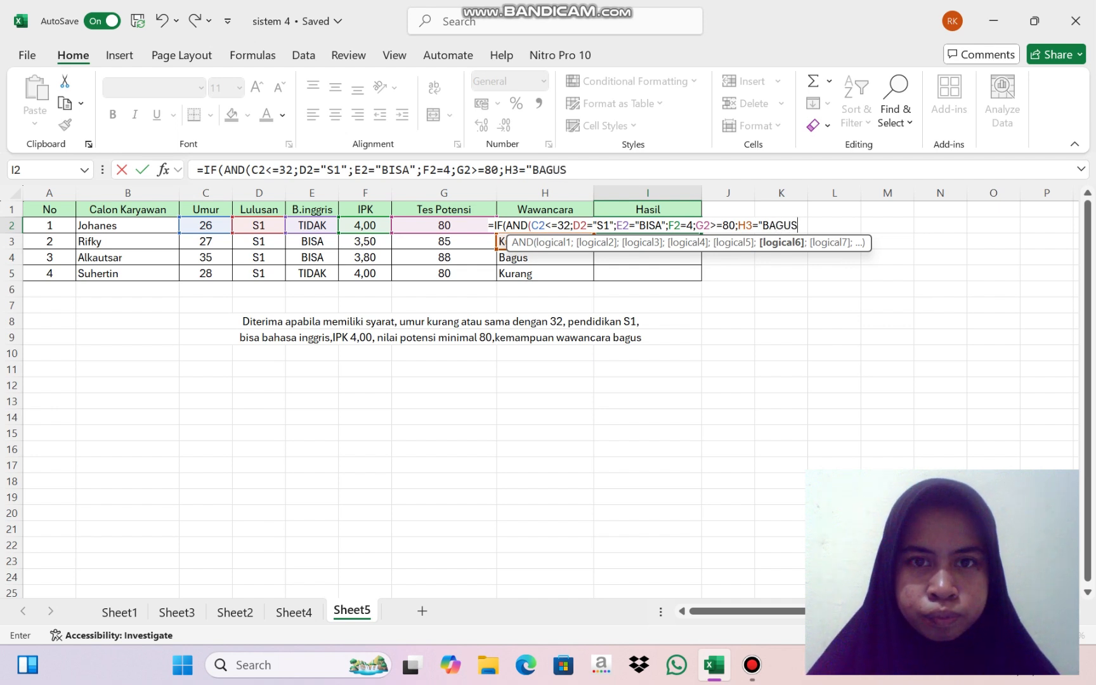
pyautogui.write('"')
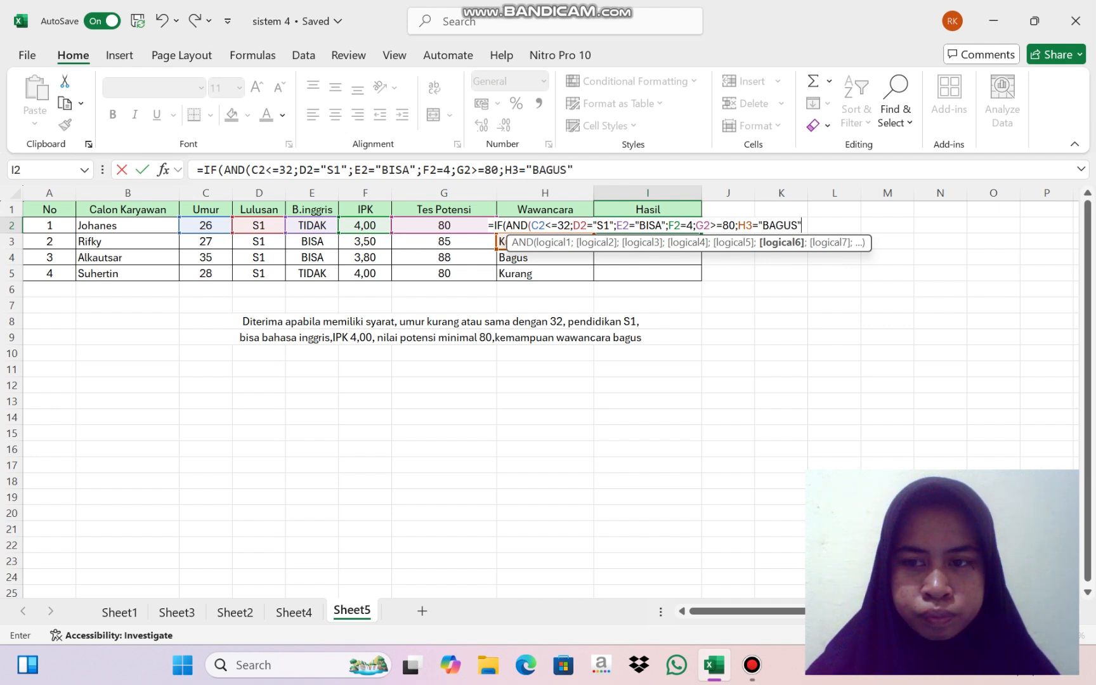
pyautogui.write(');')
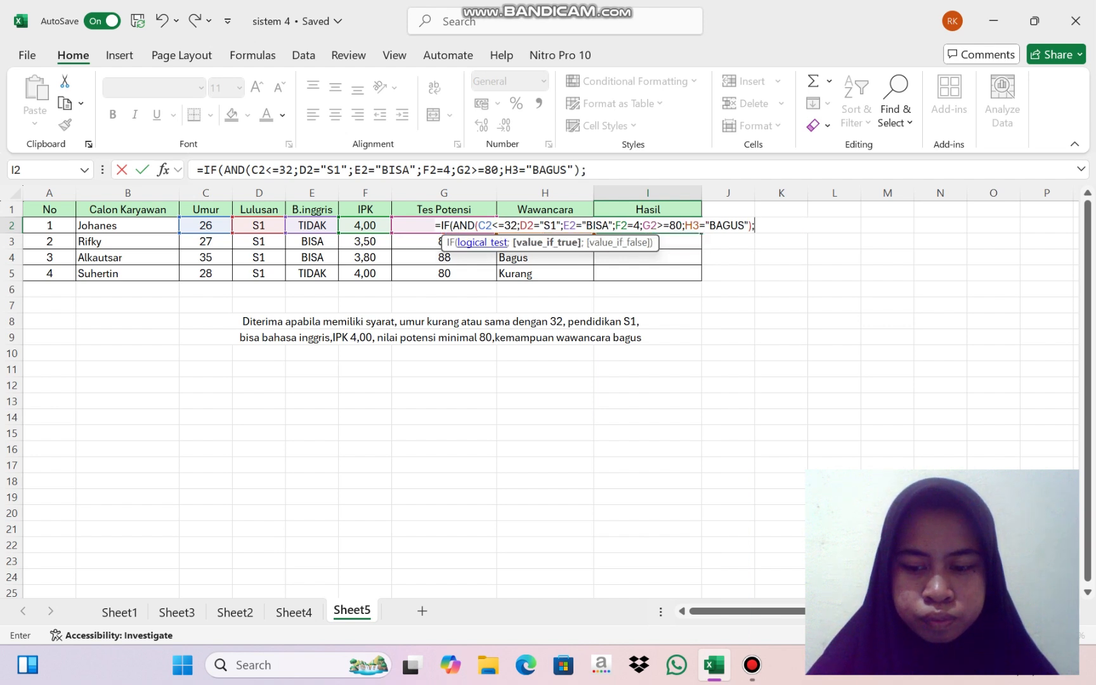
# Step: Finish the I2 formula with "DITERIMA" as the true result and "DITOLAK" as the false result, and enter it
pyautogui.write('"')
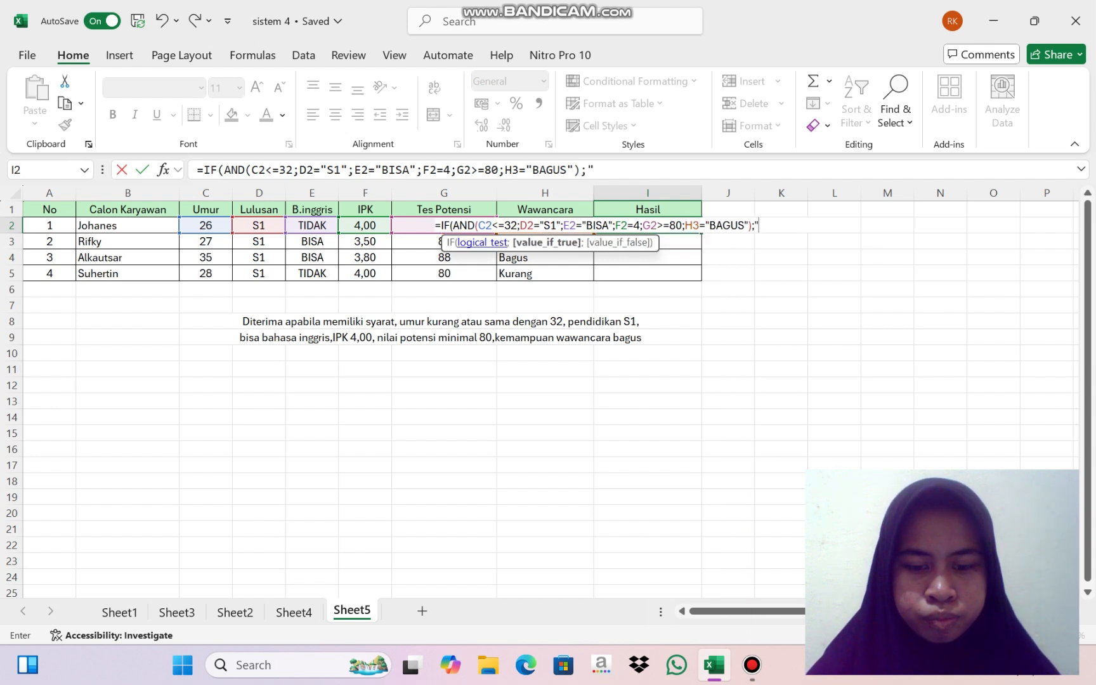
pyautogui.write('DITERI')
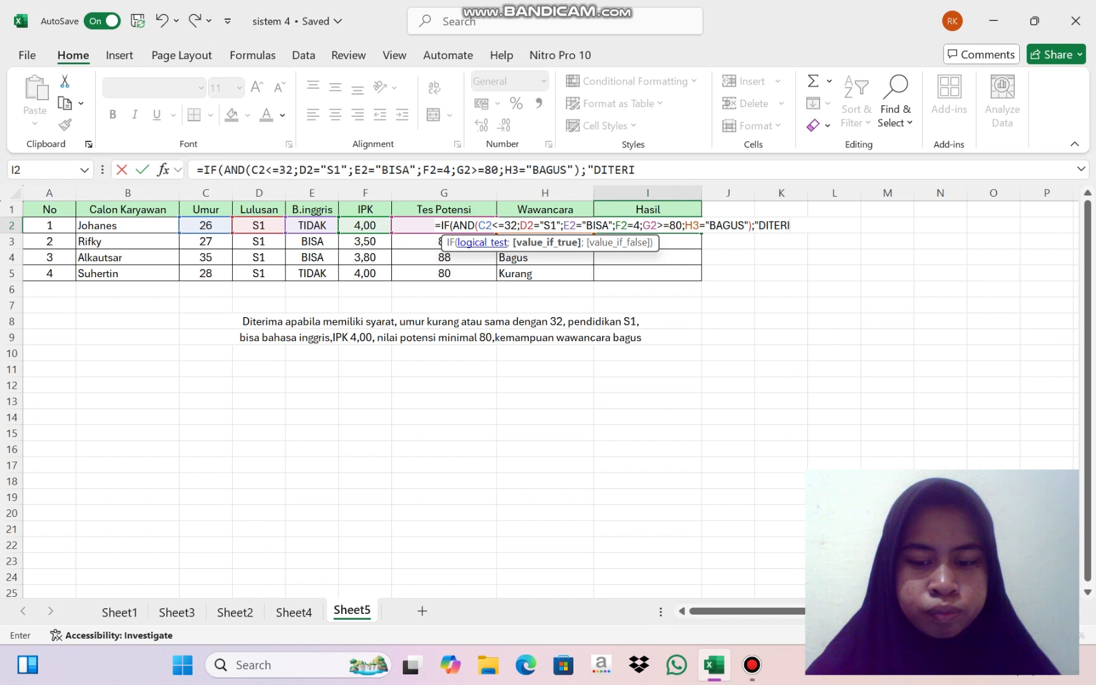
pyautogui.write('MA;')
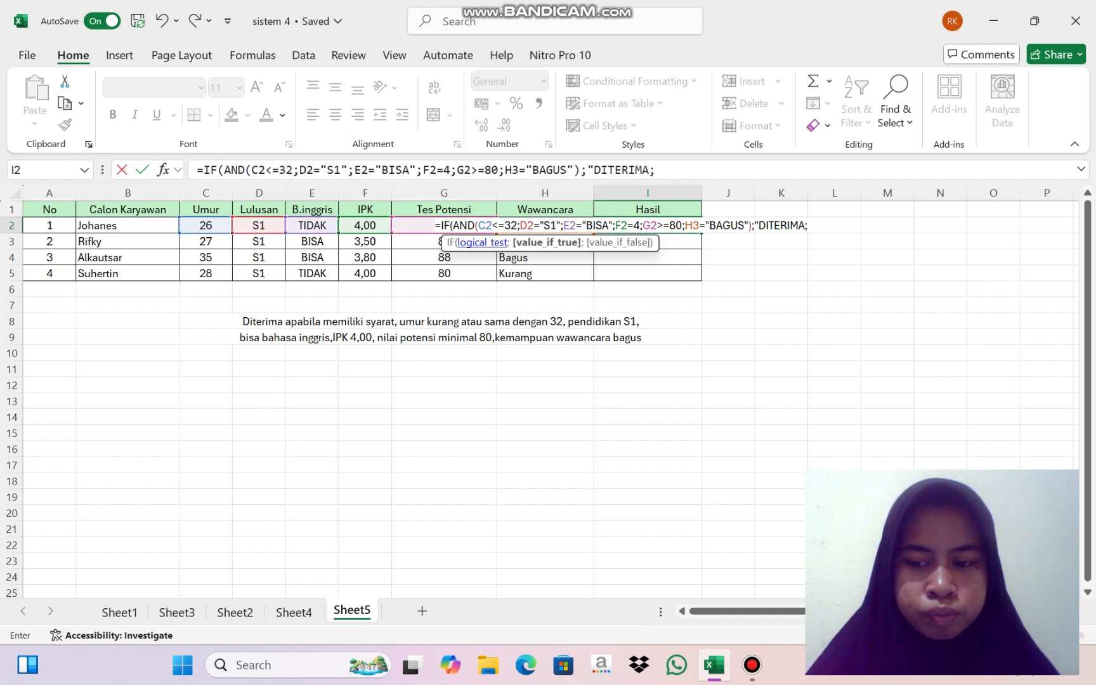
pyautogui.press('BackSpace')
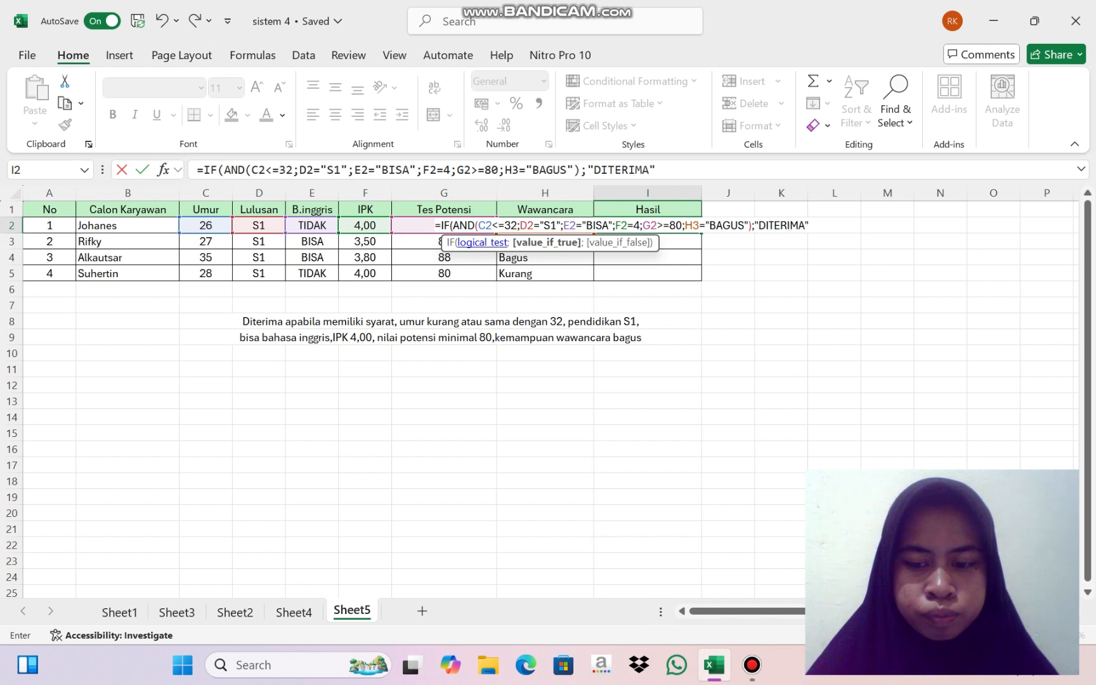
pyautogui.write('";')
pyautogui.write('"D')
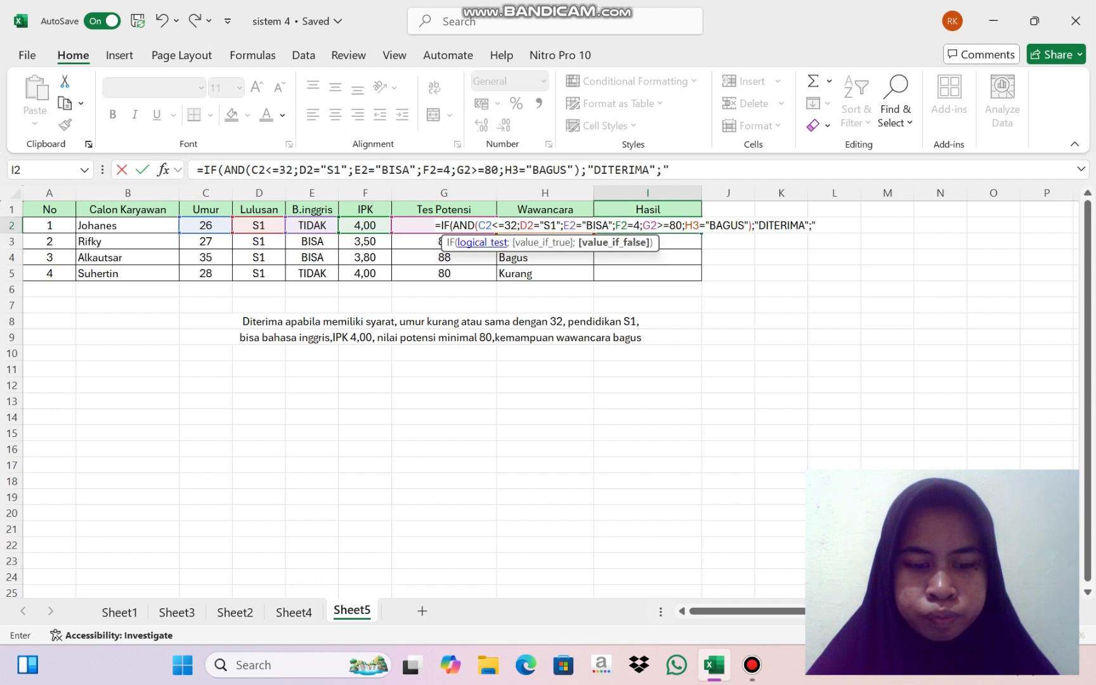
pyautogui.write('ITO')
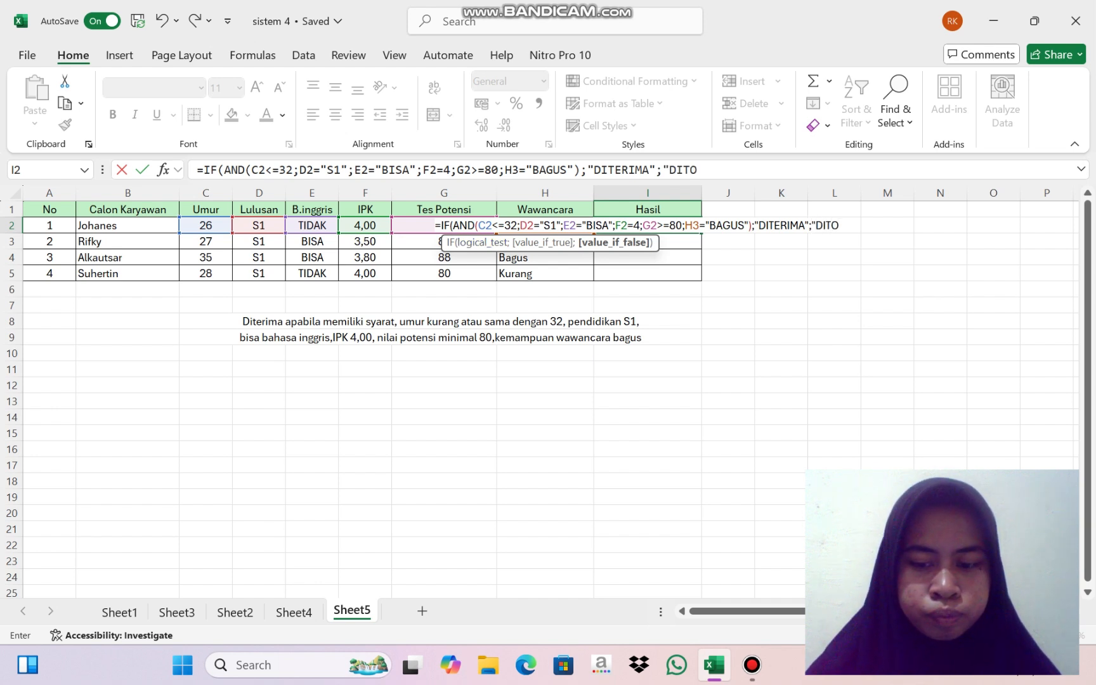
pyautogui.write('LAK"')
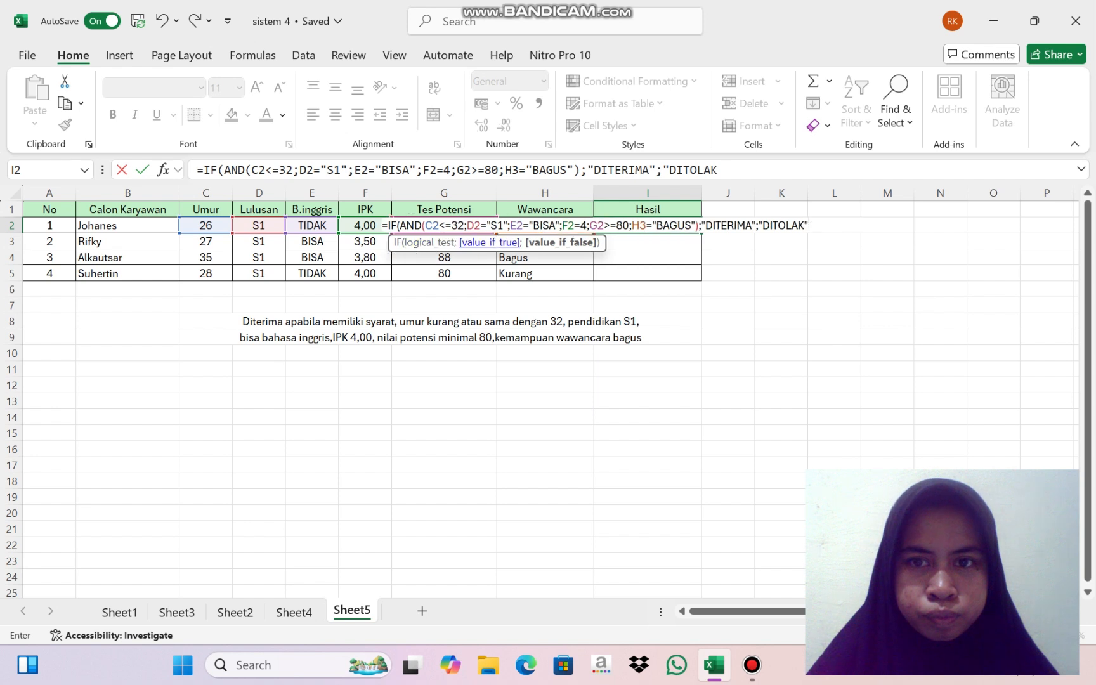
pyautogui.write(')')
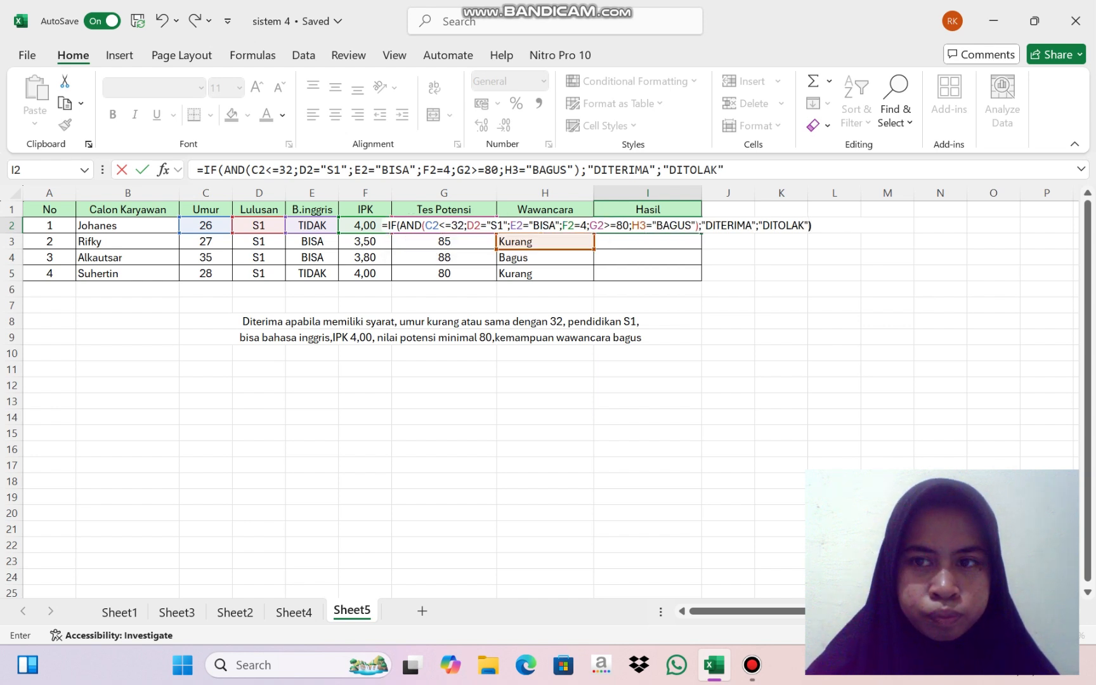
pyautogui.press('Return')
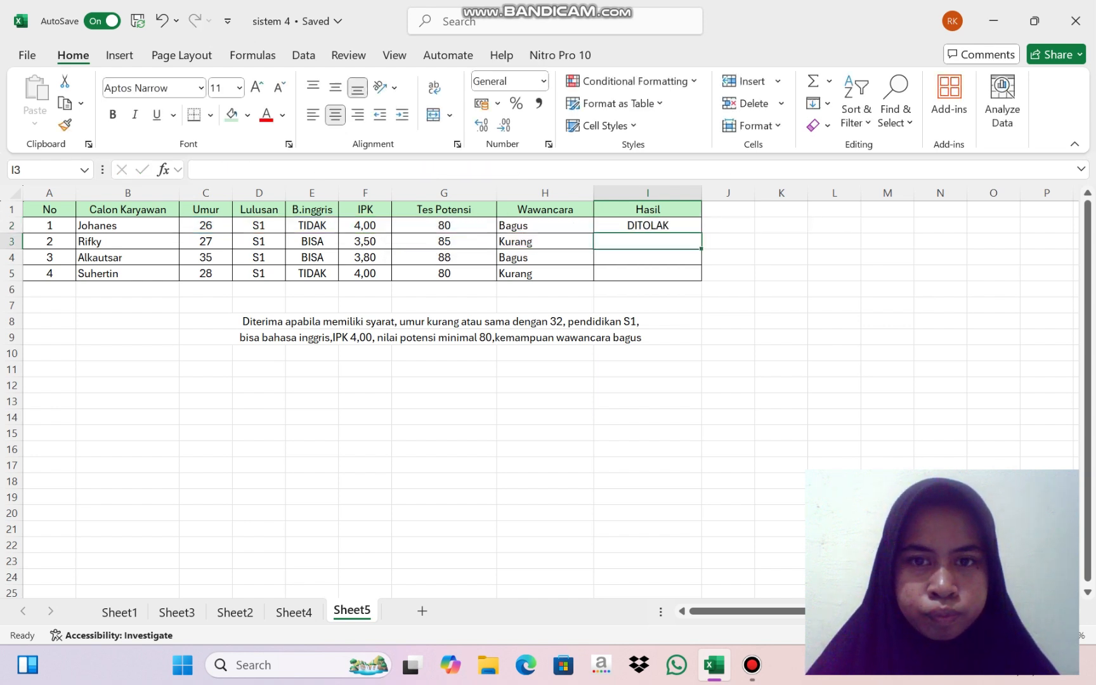
# Step: Copy the Hasil formula from I2 down through I5
pyautogui.click(647, 225)
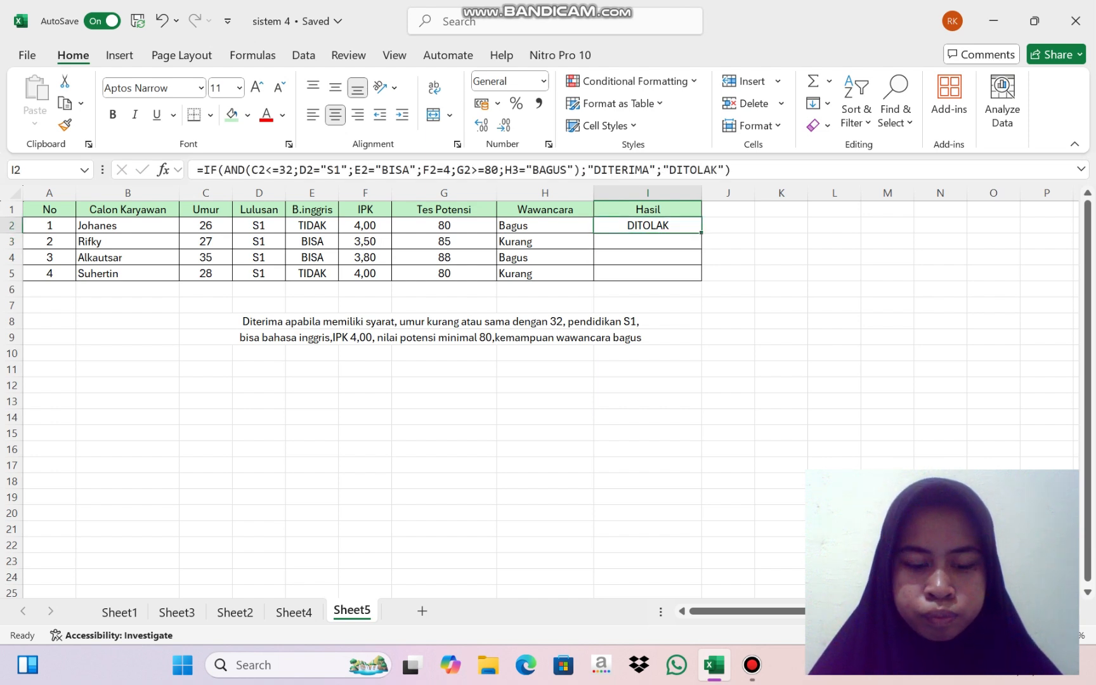
pyautogui.moveTo(701, 233); pyautogui.dragTo(701, 281)
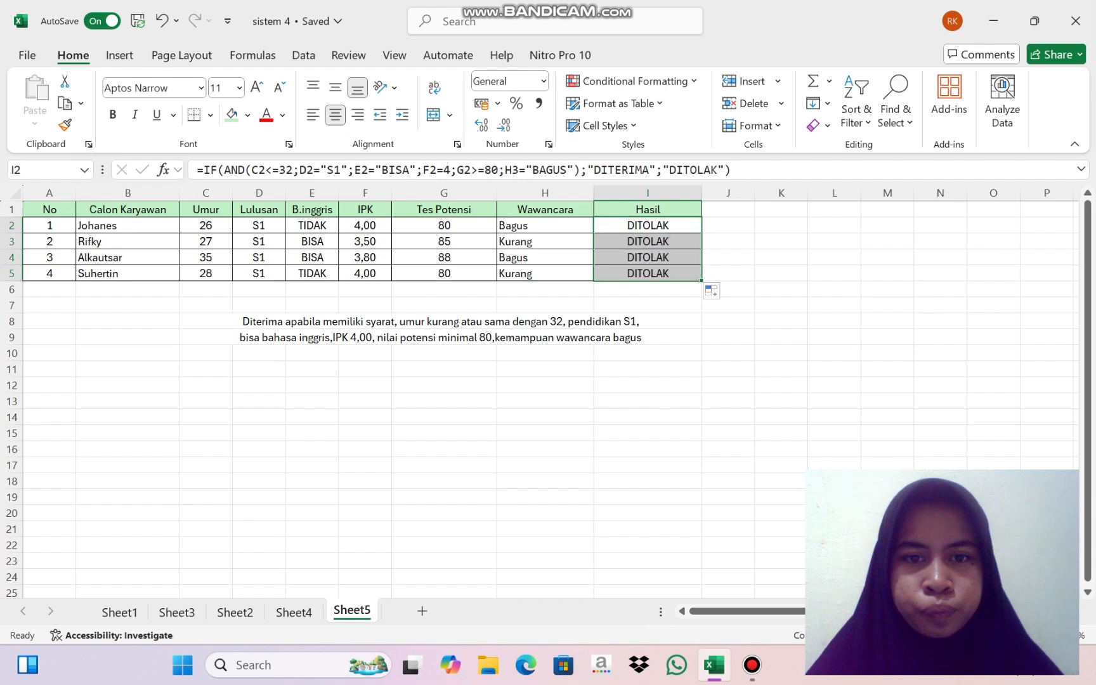
pyautogui.click(445, 369)
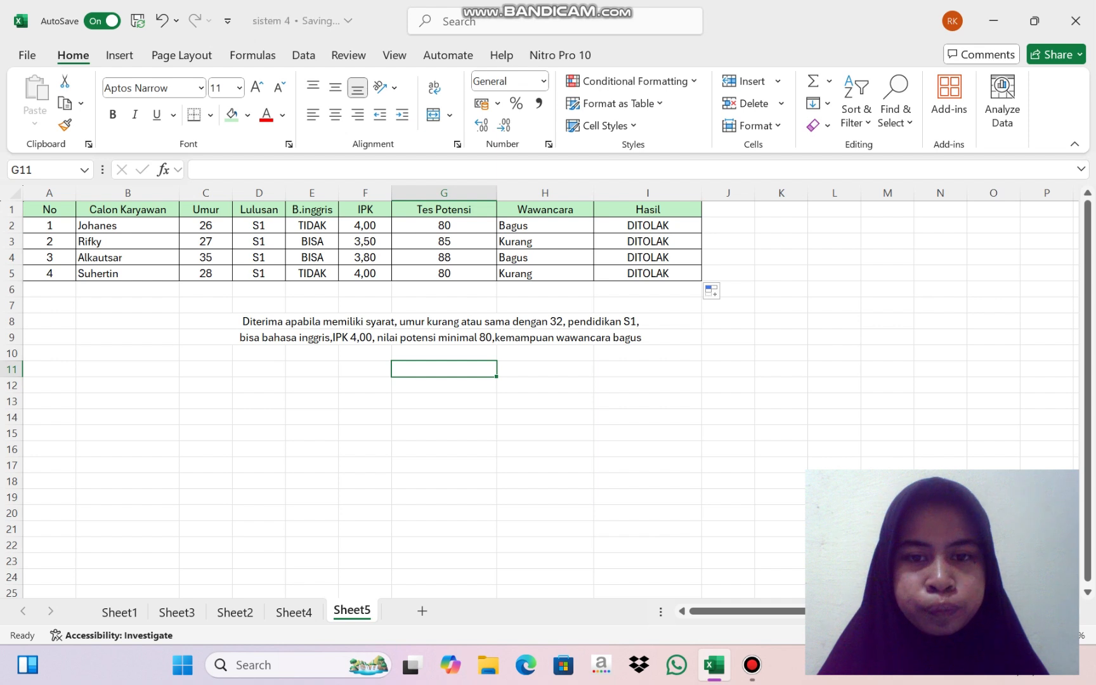
pyautogui.click(544, 401)
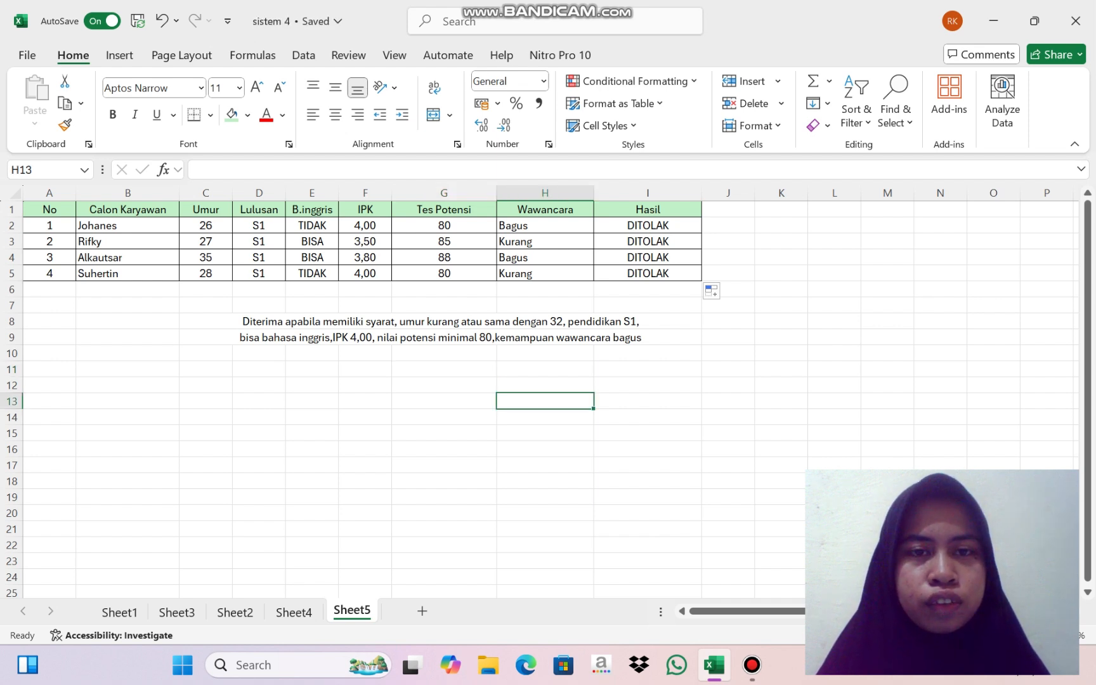